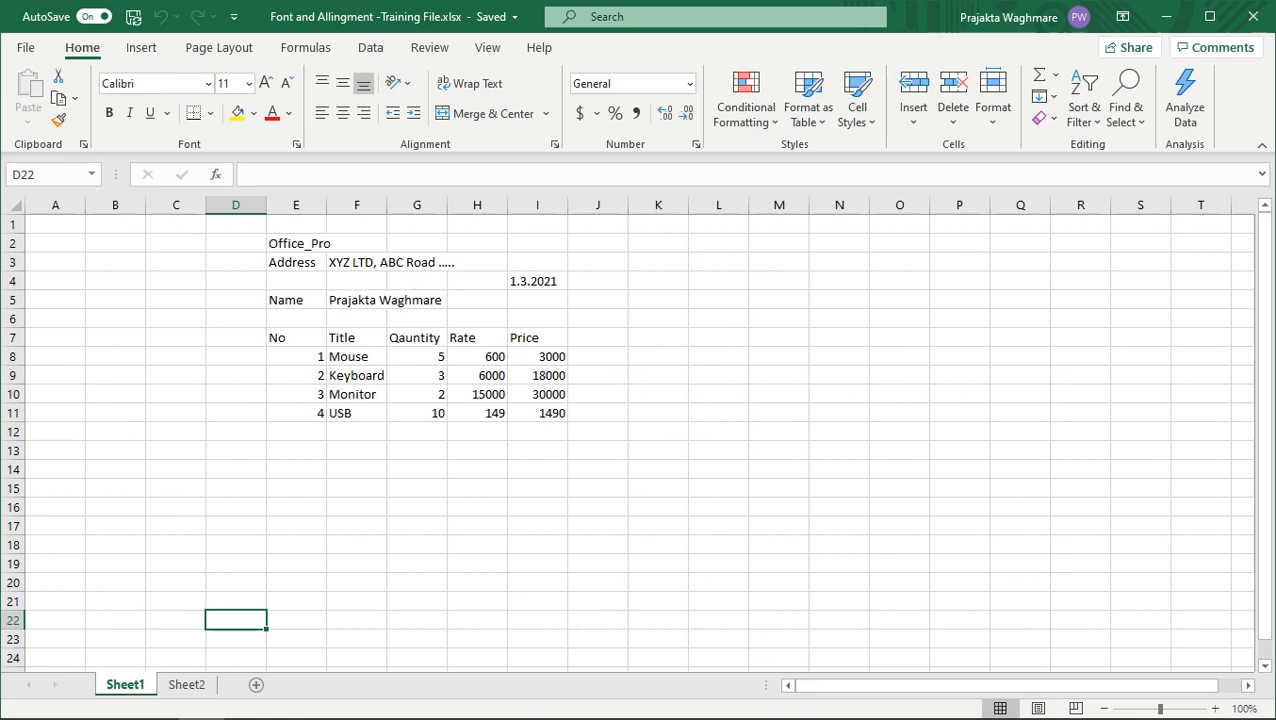
Set the Office_Pro title in cell E2 to the Algerian font at size 24
key("ctrl+z")
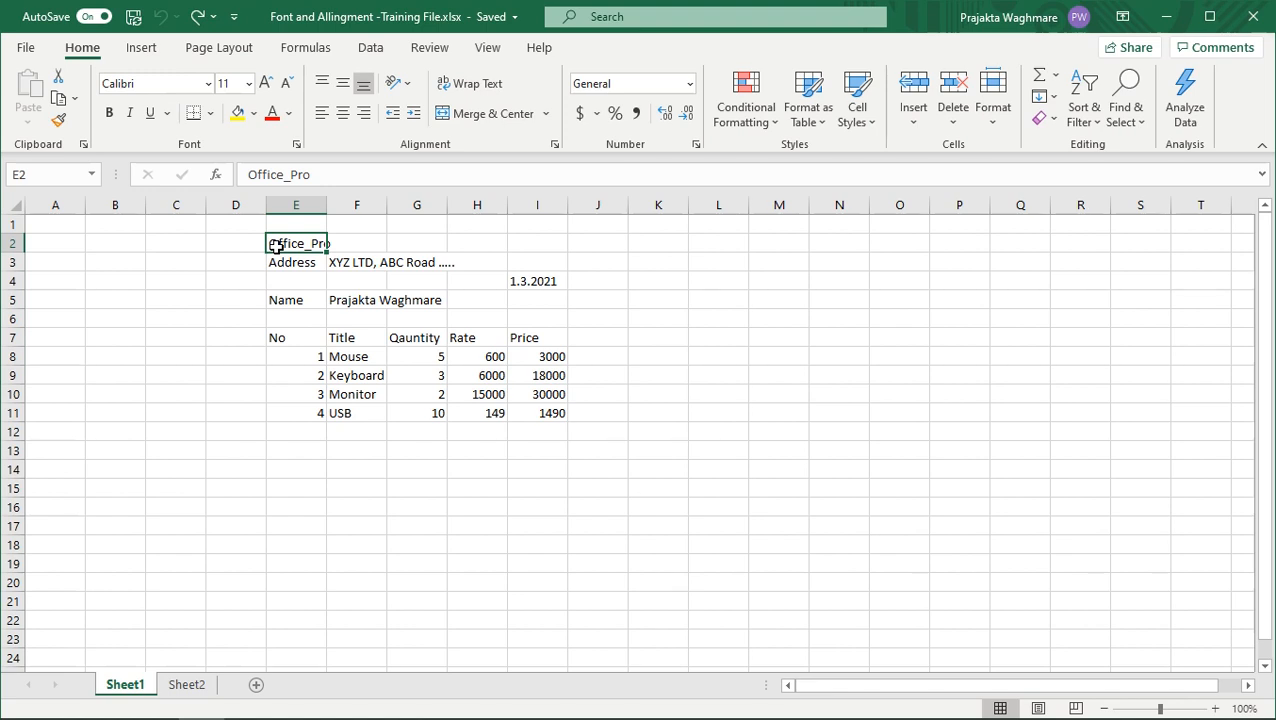
left_click(209, 86)
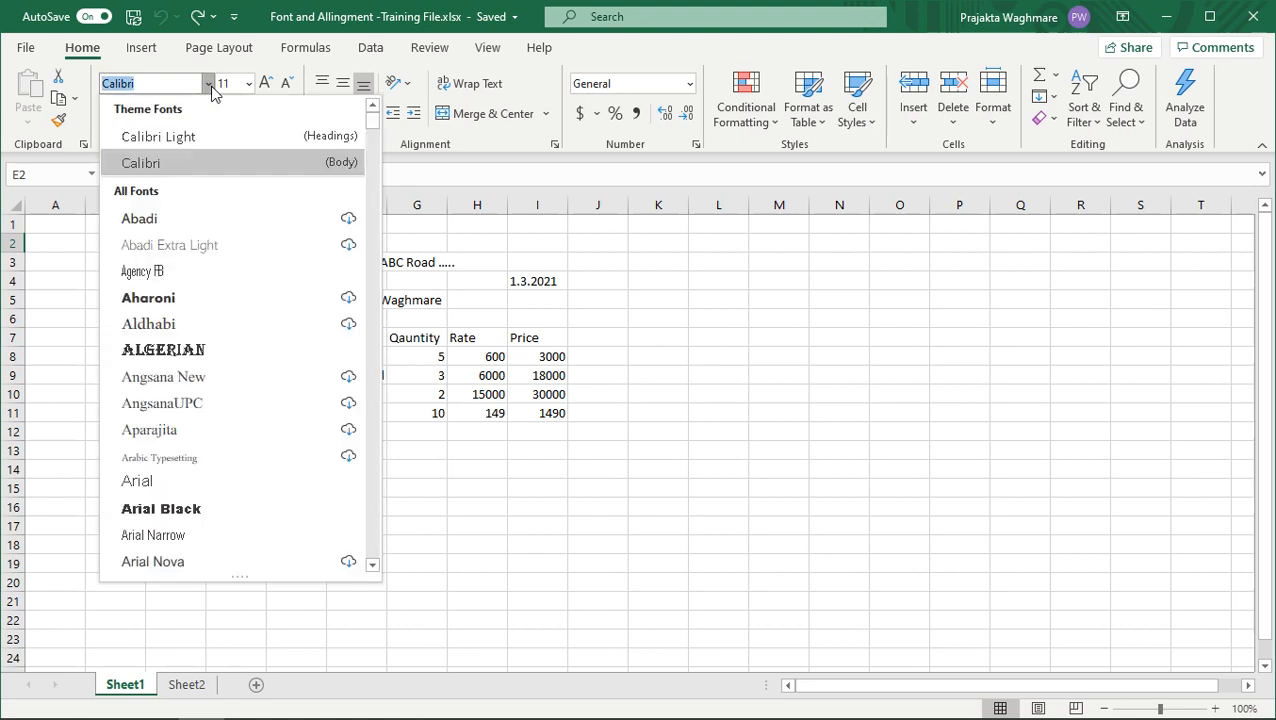
left_click(193, 360)
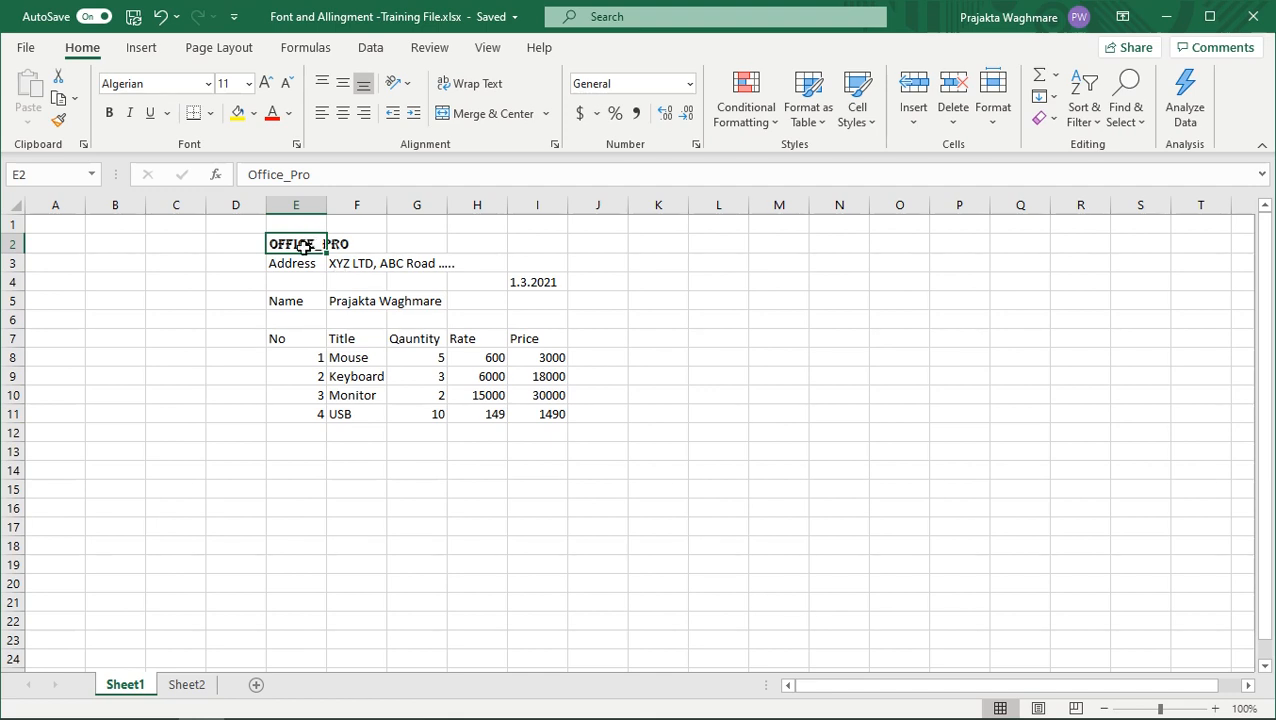
left_click(266, 85)
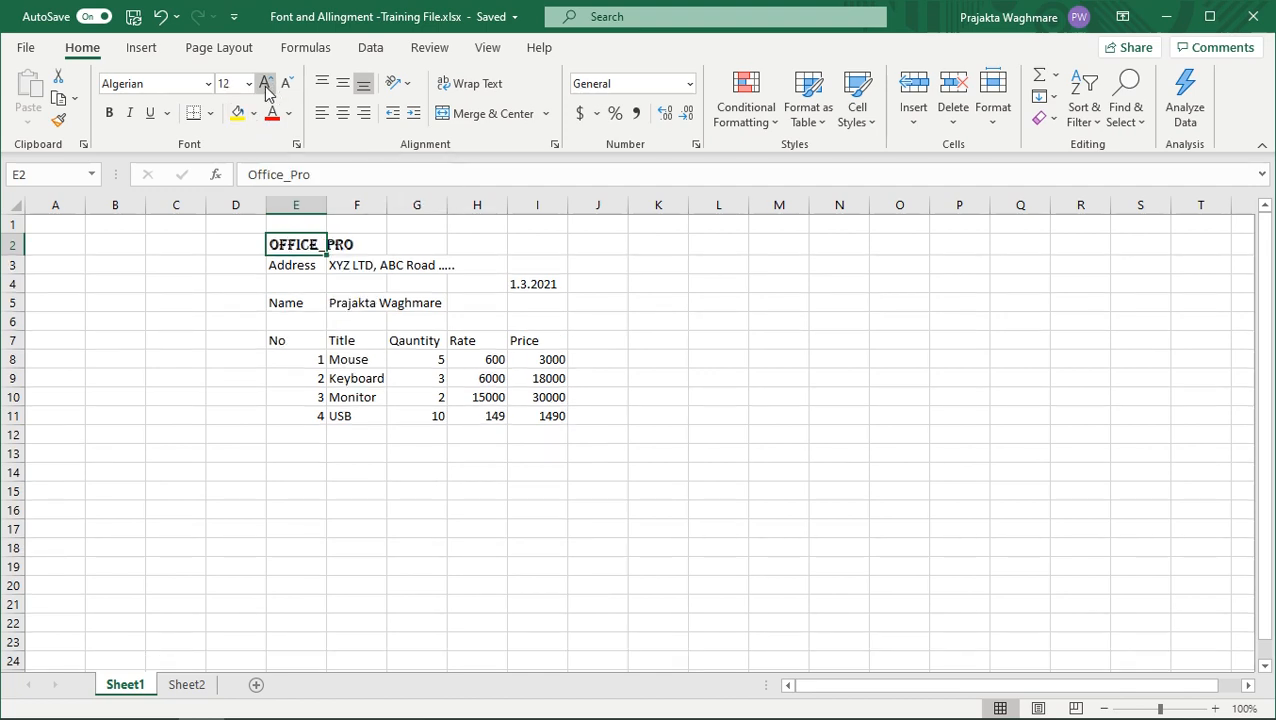
left_click(266, 85)
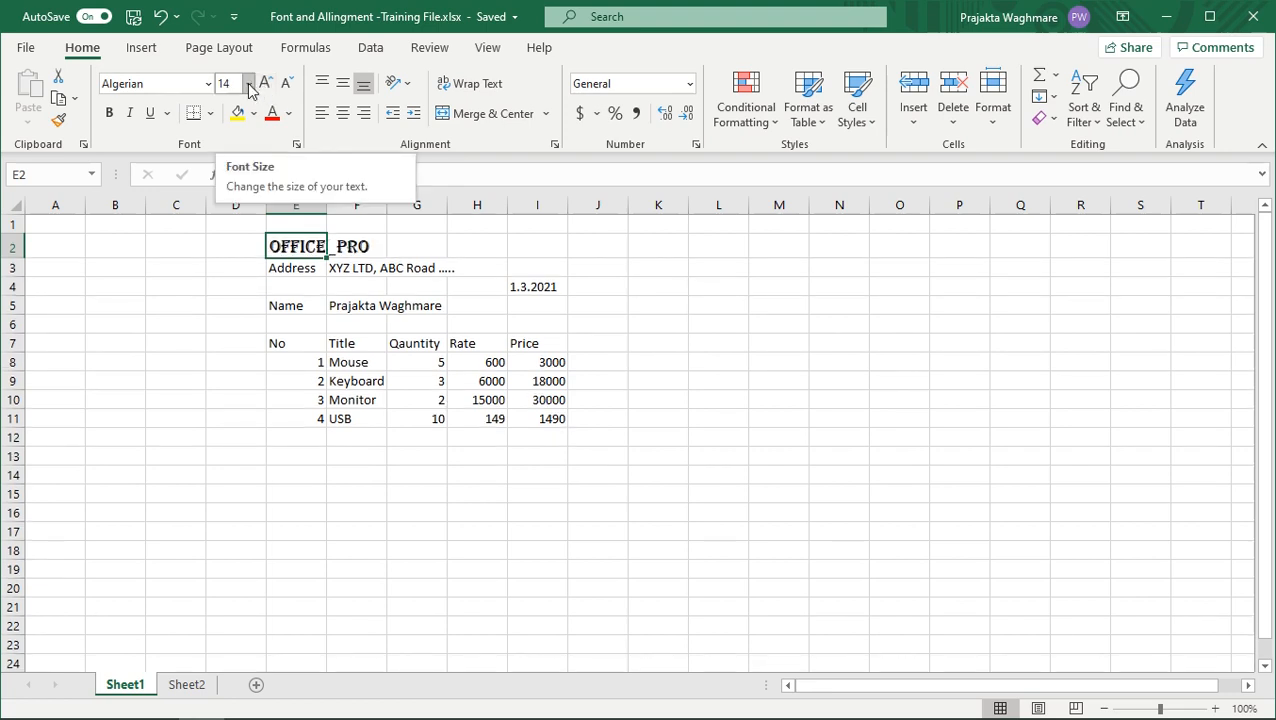
left_click(249, 84)
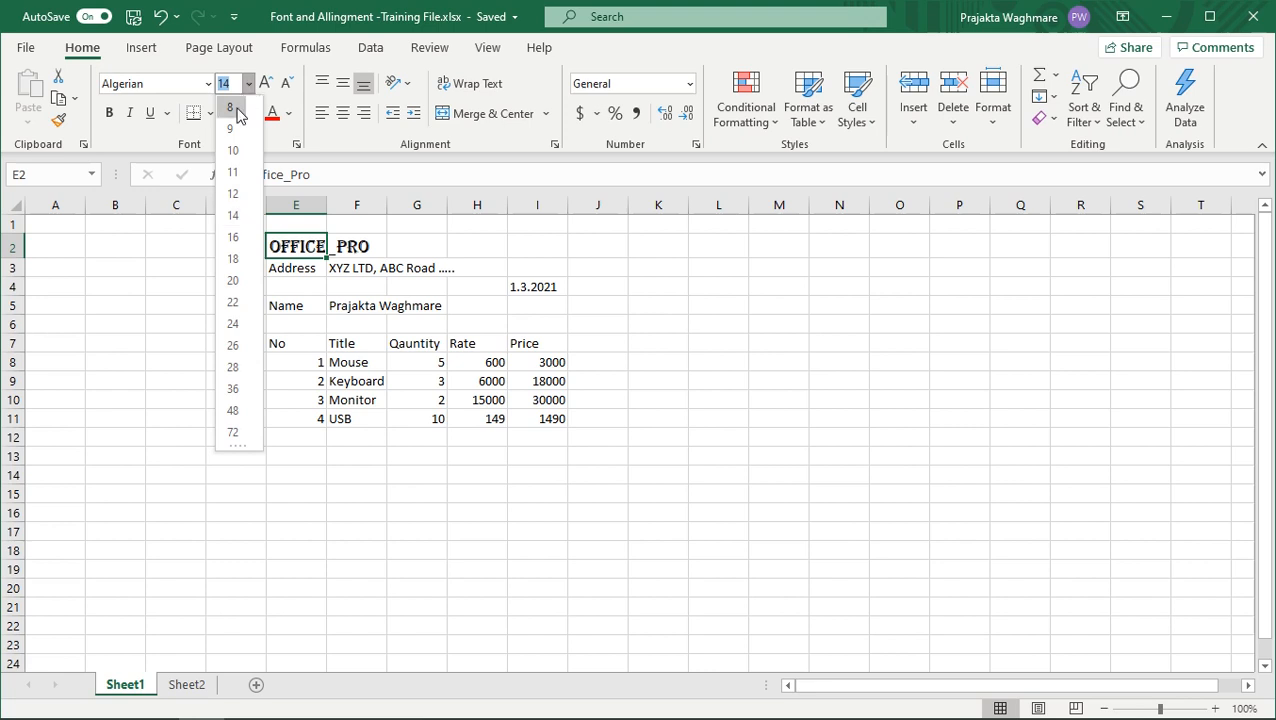
left_click(233, 324)
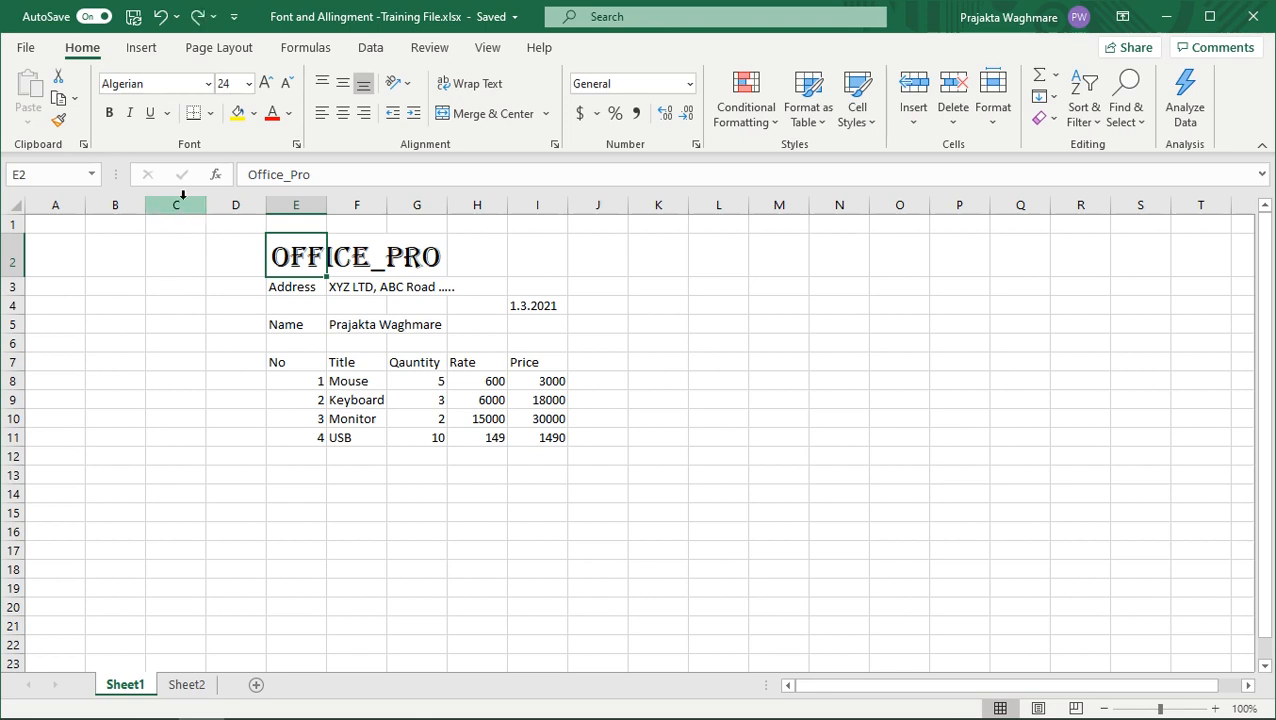
Make the Office_Pro title bold and set its font colour to purple
left_click(110, 119)
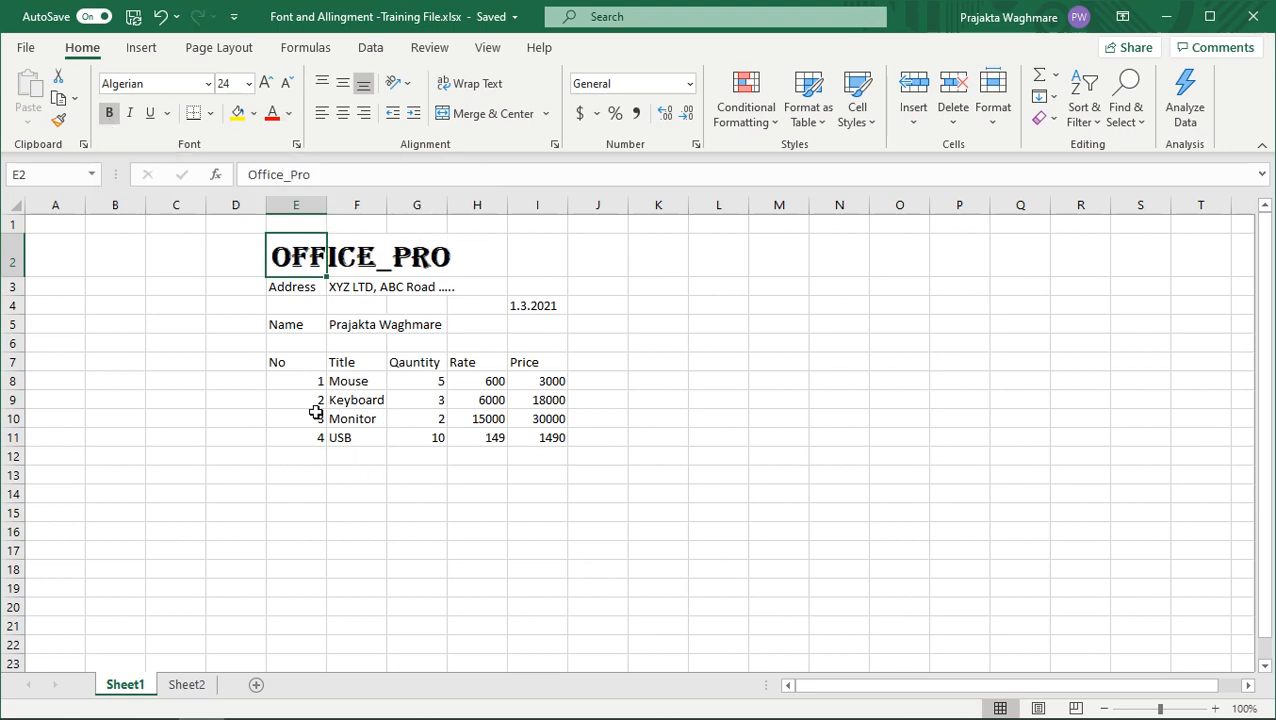
left_click(289, 115)
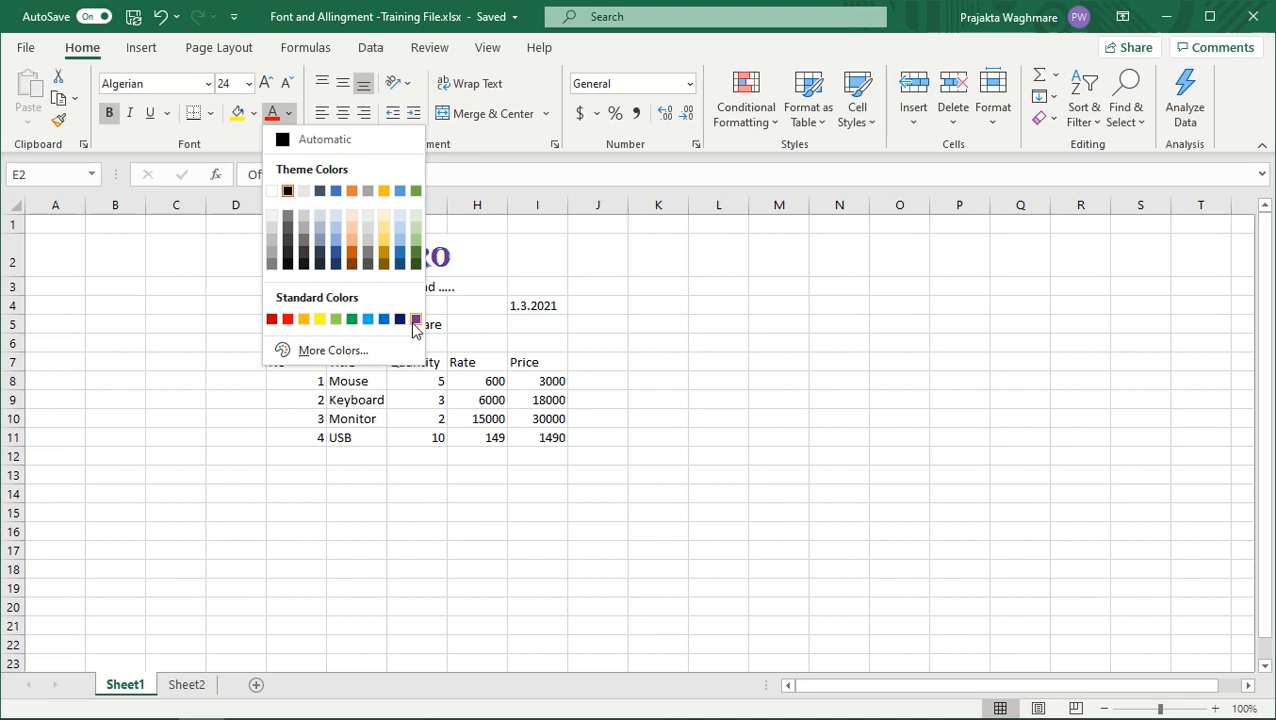
left_click(415, 320)
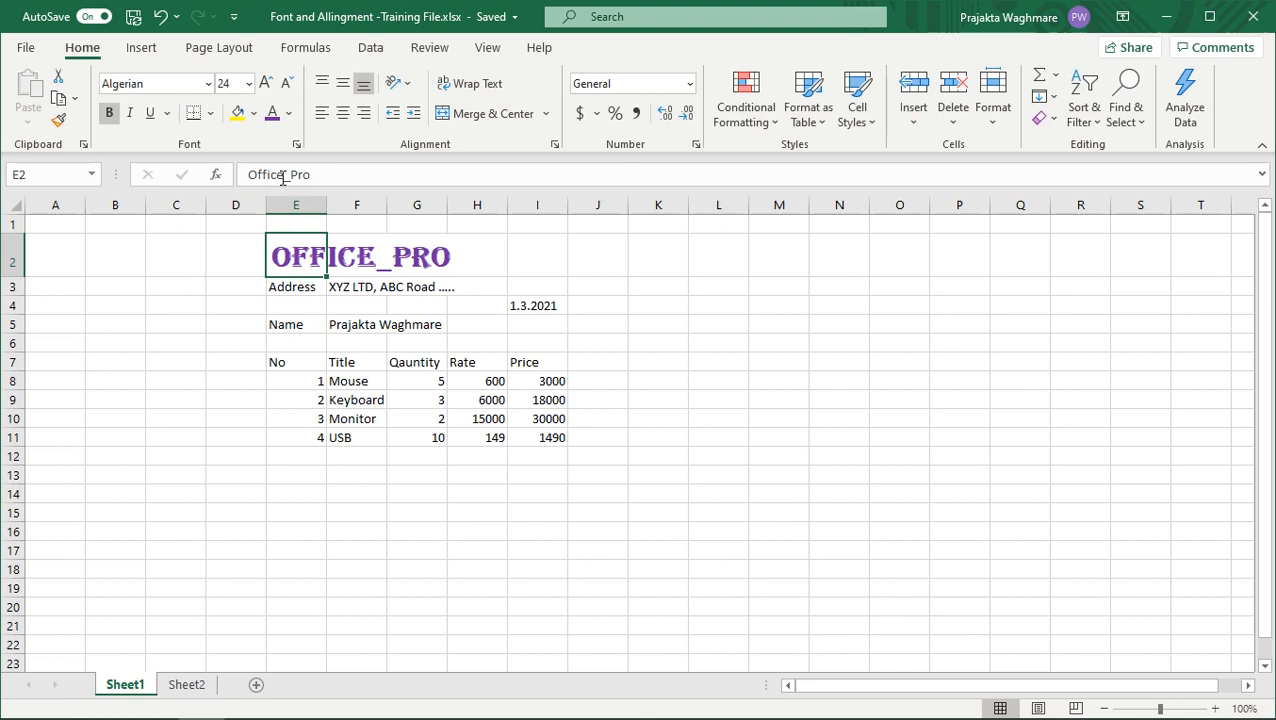
Fill the title cell with light orange, and merge and center it across E2:I2
left_click(255, 116)
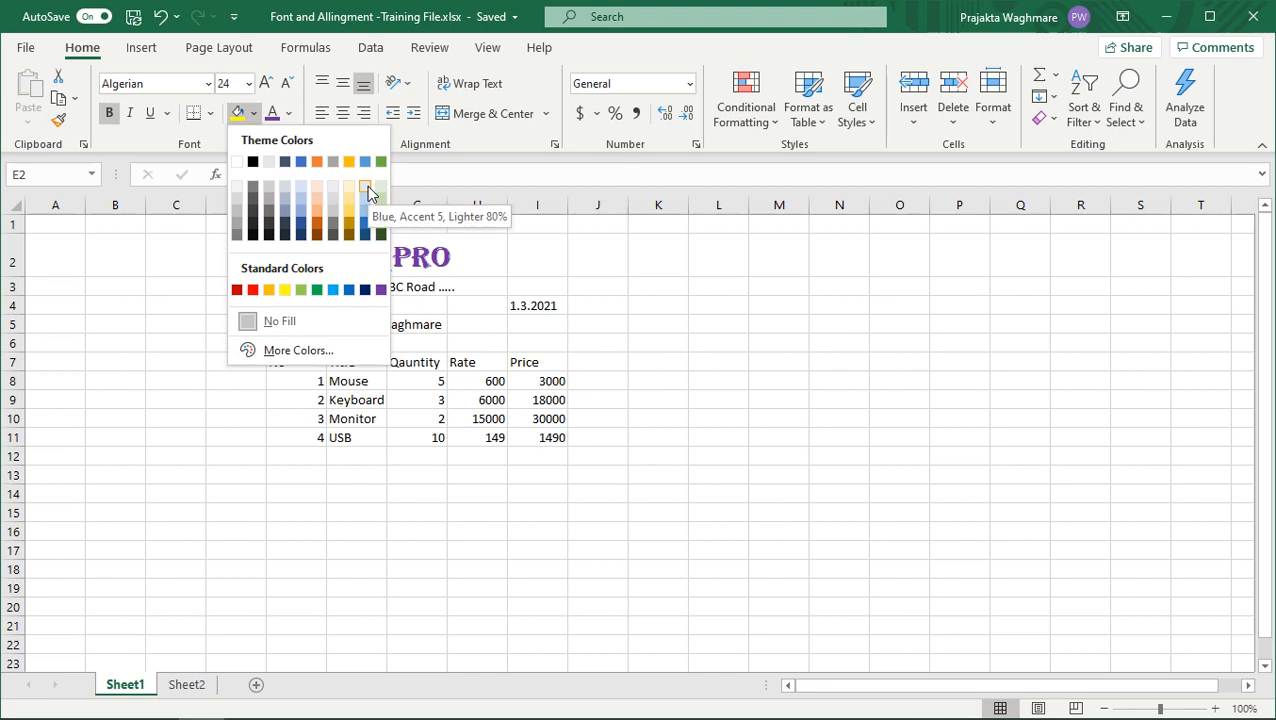
left_click(316, 190)
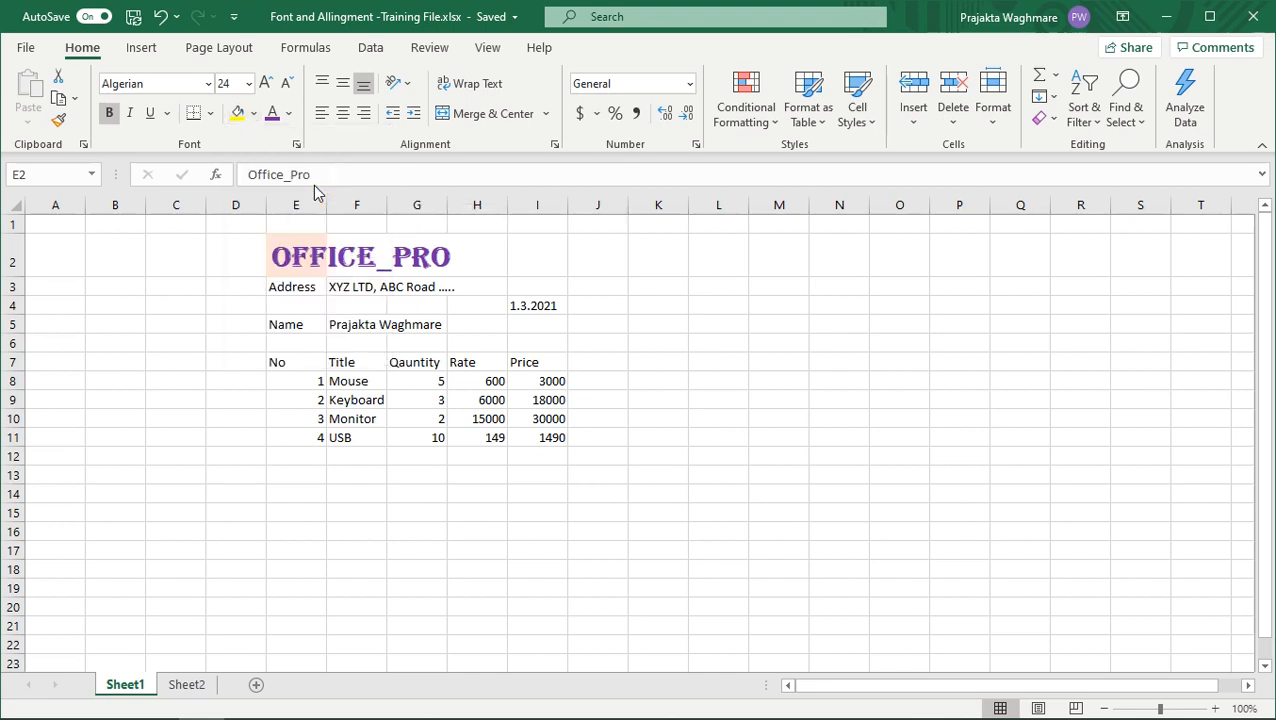
left_click_drag(298, 256, 530, 255)
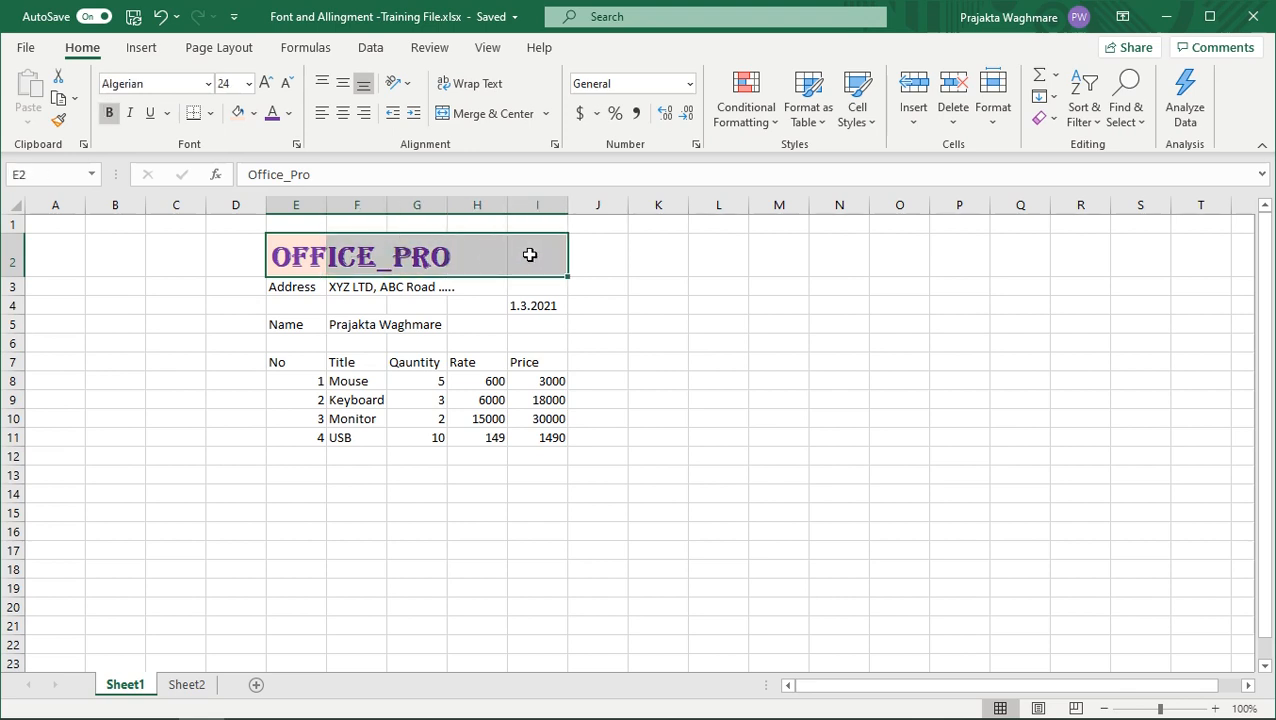
left_click(480, 116)
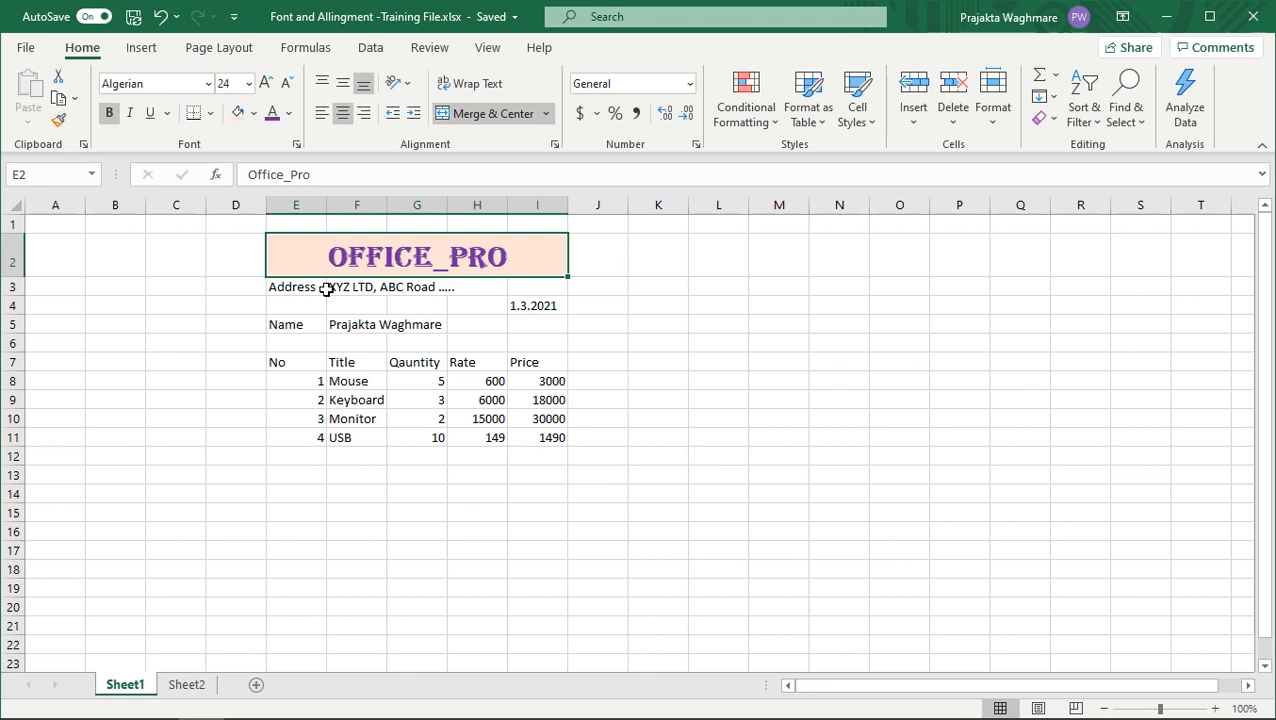
left_click(576, 260)
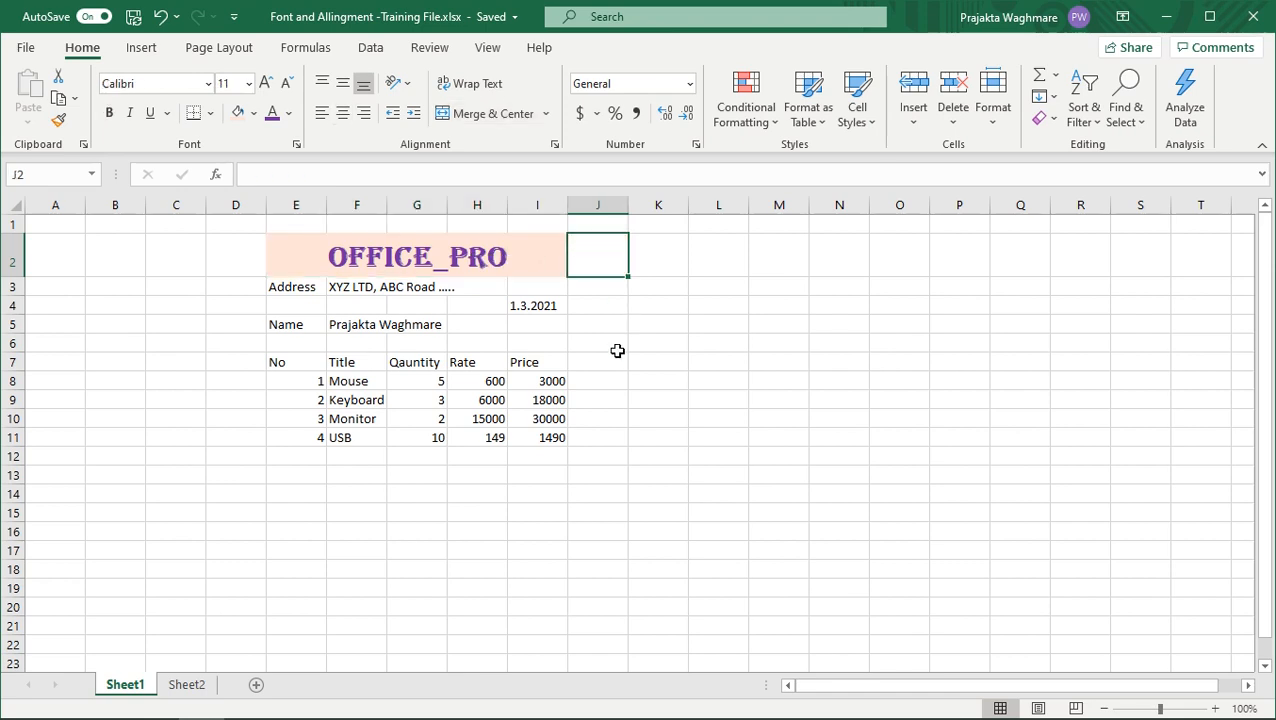
left_click(410, 256)
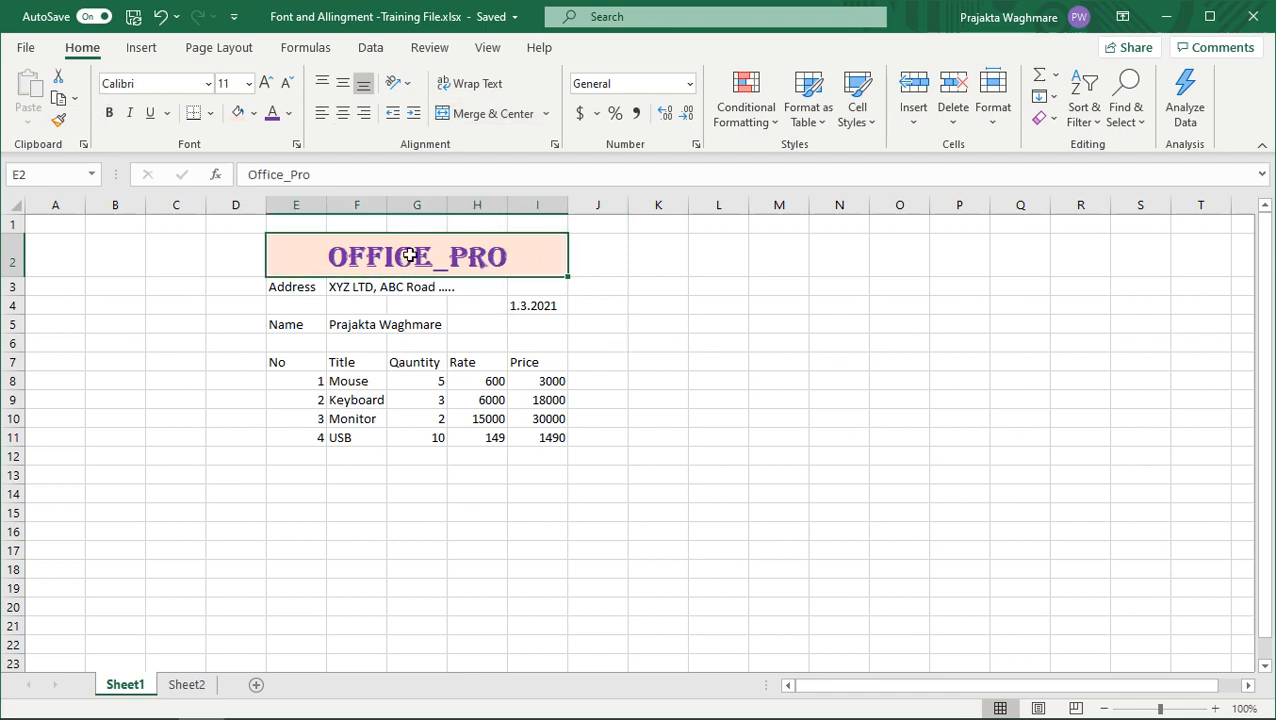
left_click(199, 270)
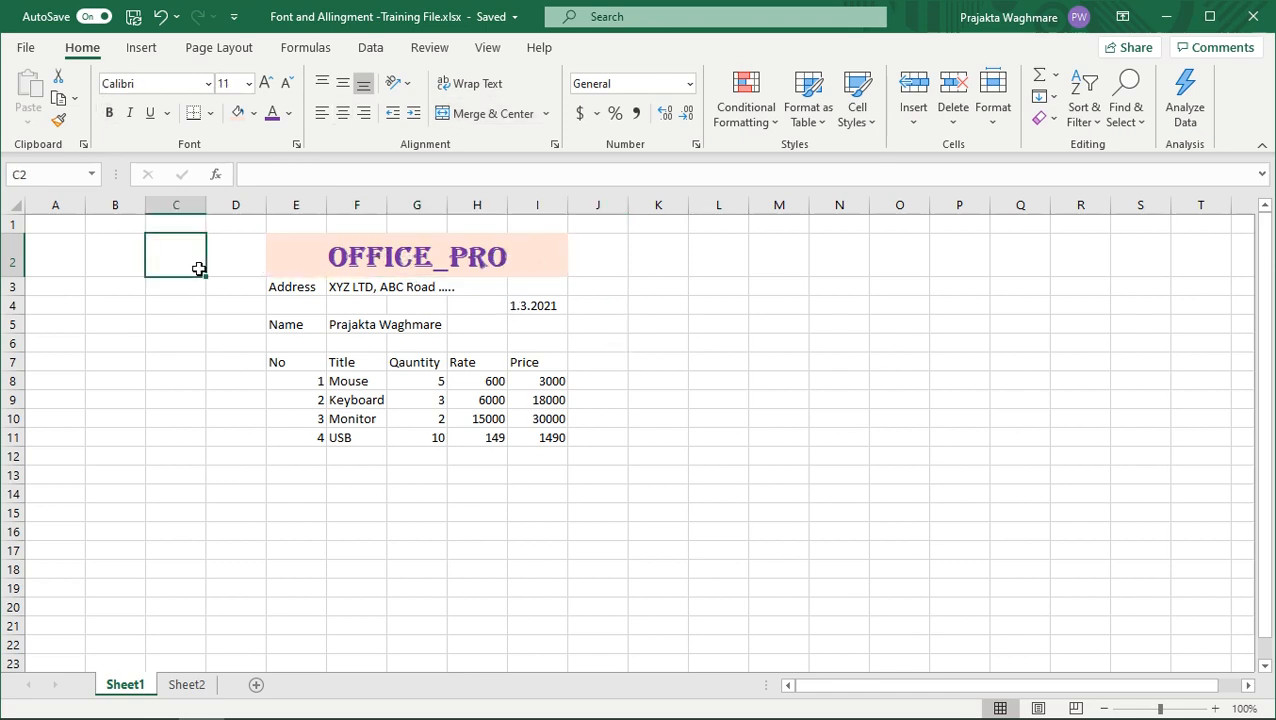
left_click(317, 240)
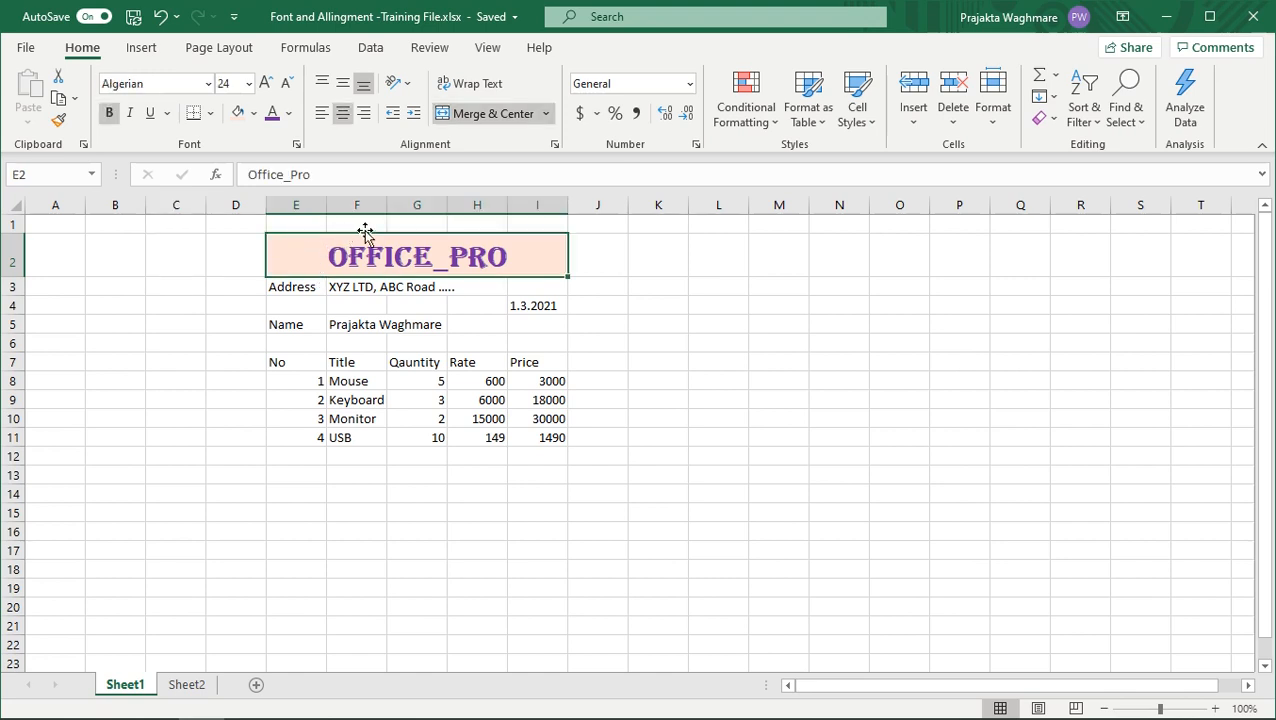
left_click(424, 221)
left_click(534, 226)
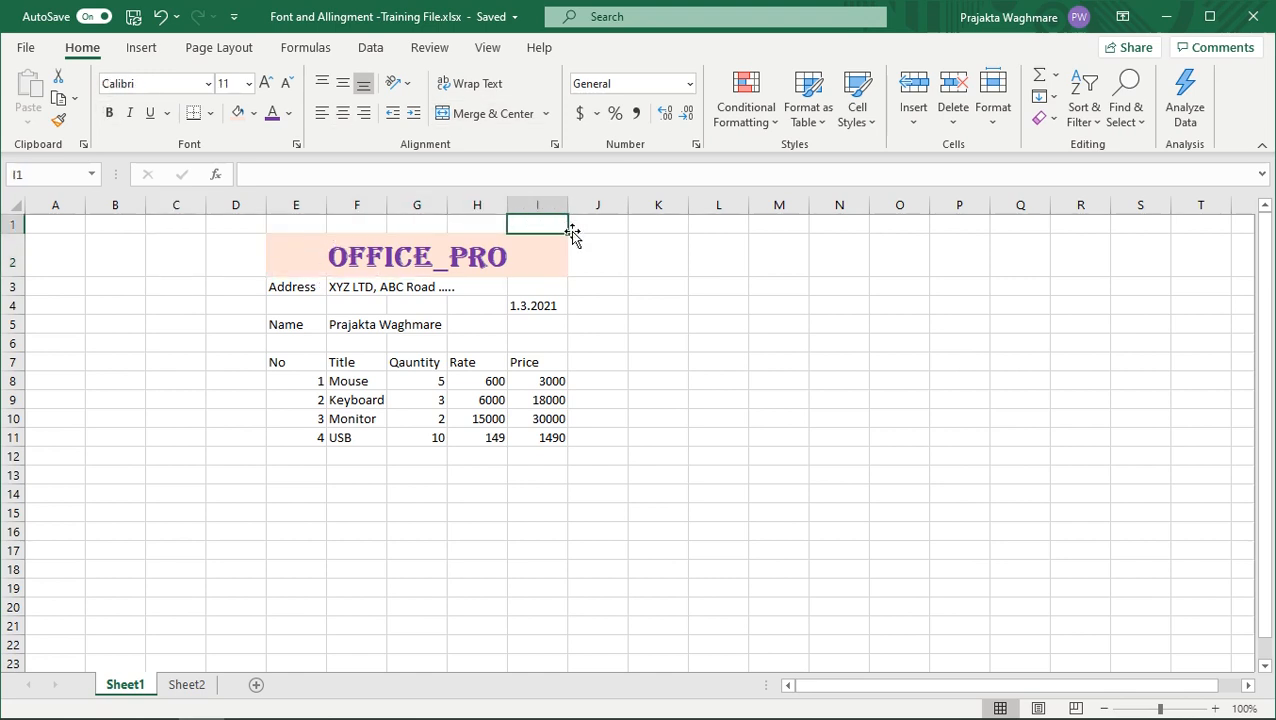
left_click(306, 254)
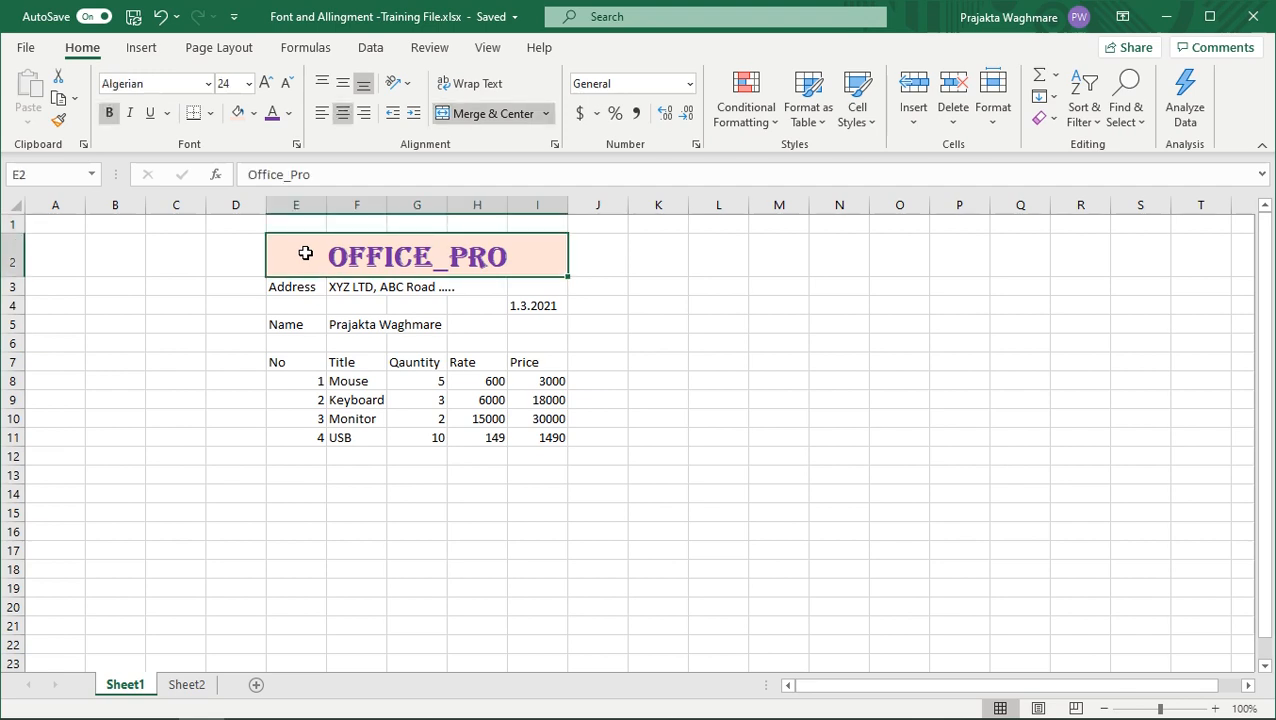
left_click(398, 456)
Apply thick outside borders to the merged Office_Pro title cell
left_click(367, 251)
left_click(210, 113)
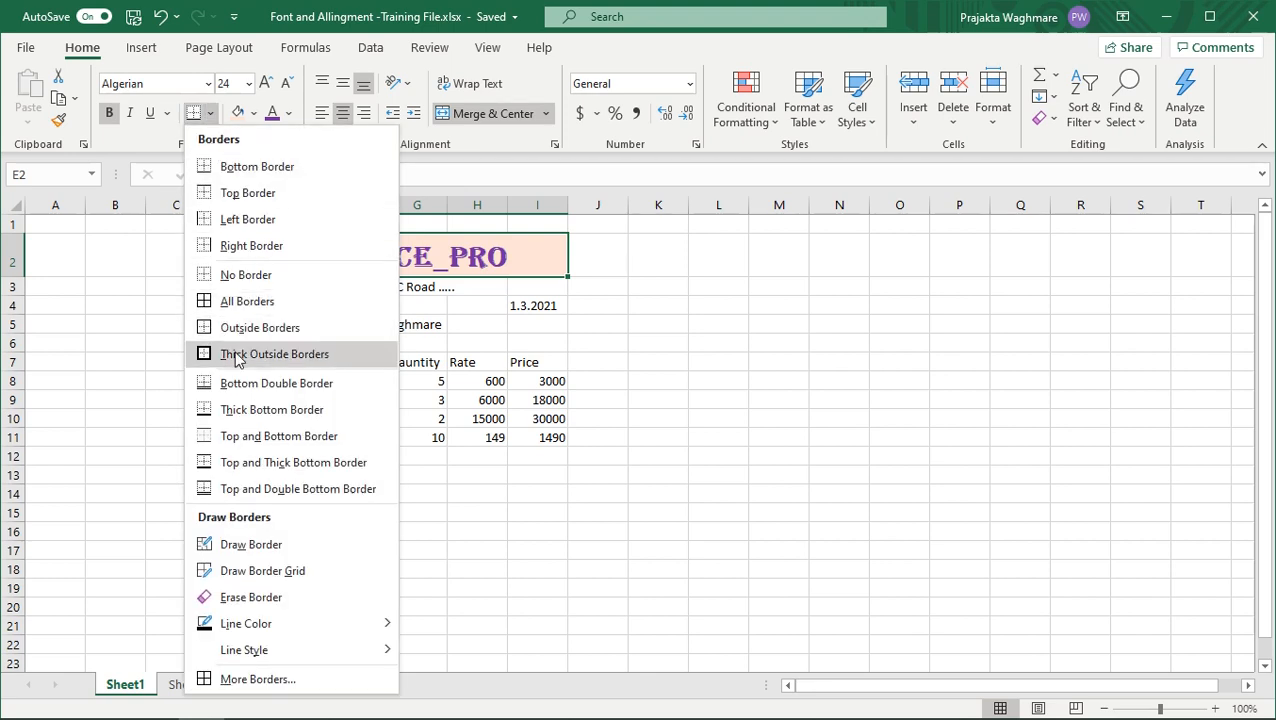
left_click(237, 356)
left_click(684, 366)
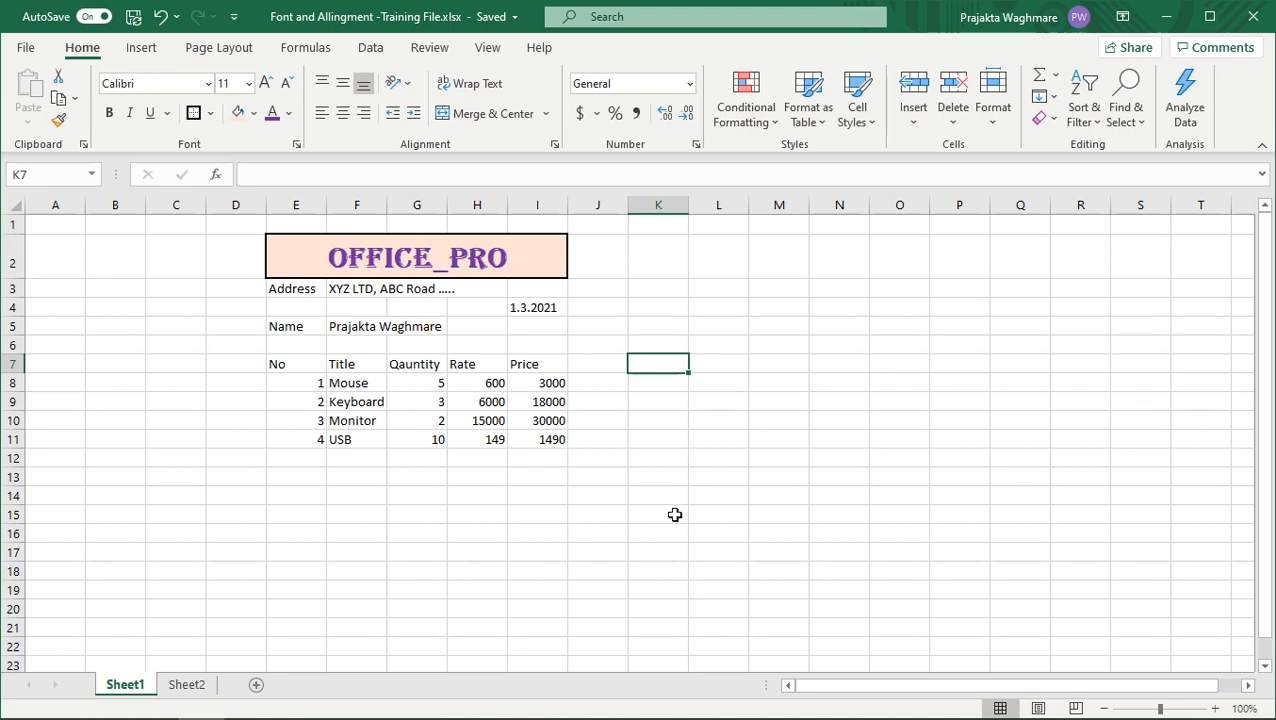
Reduce the font size of the Address label in cell E3 to 8
left_click(297, 289)
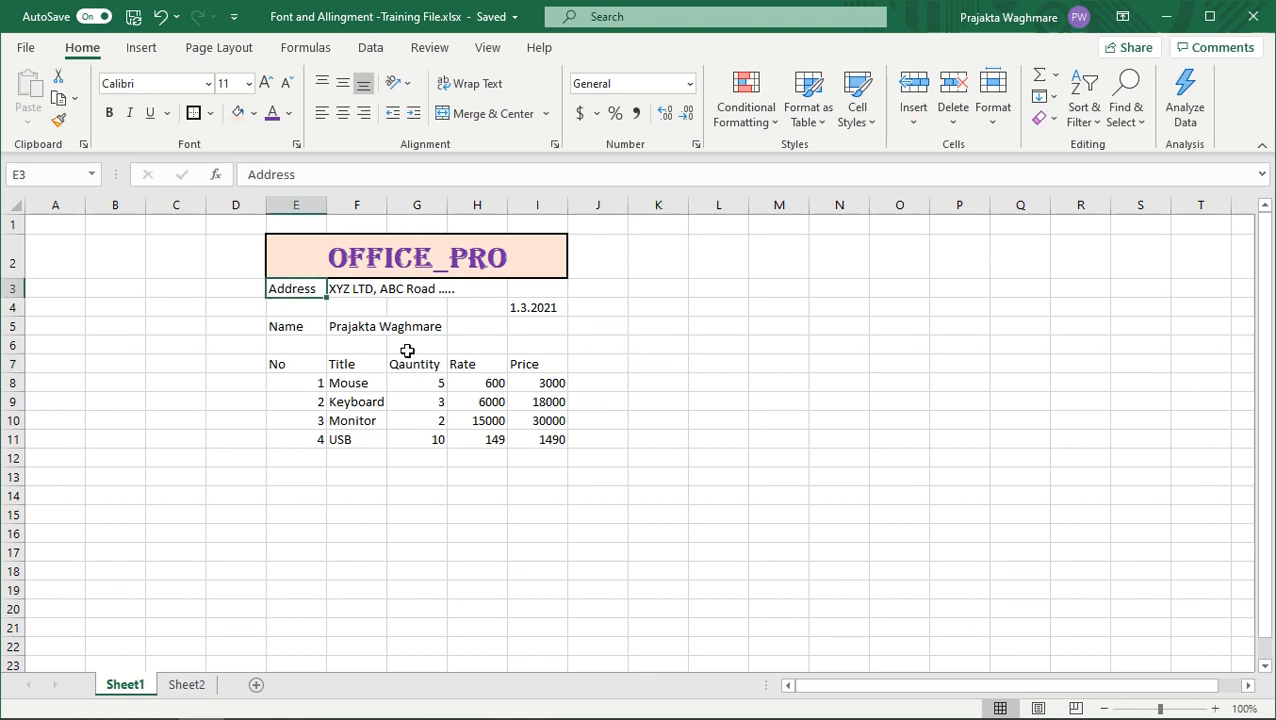
left_click(287, 84)
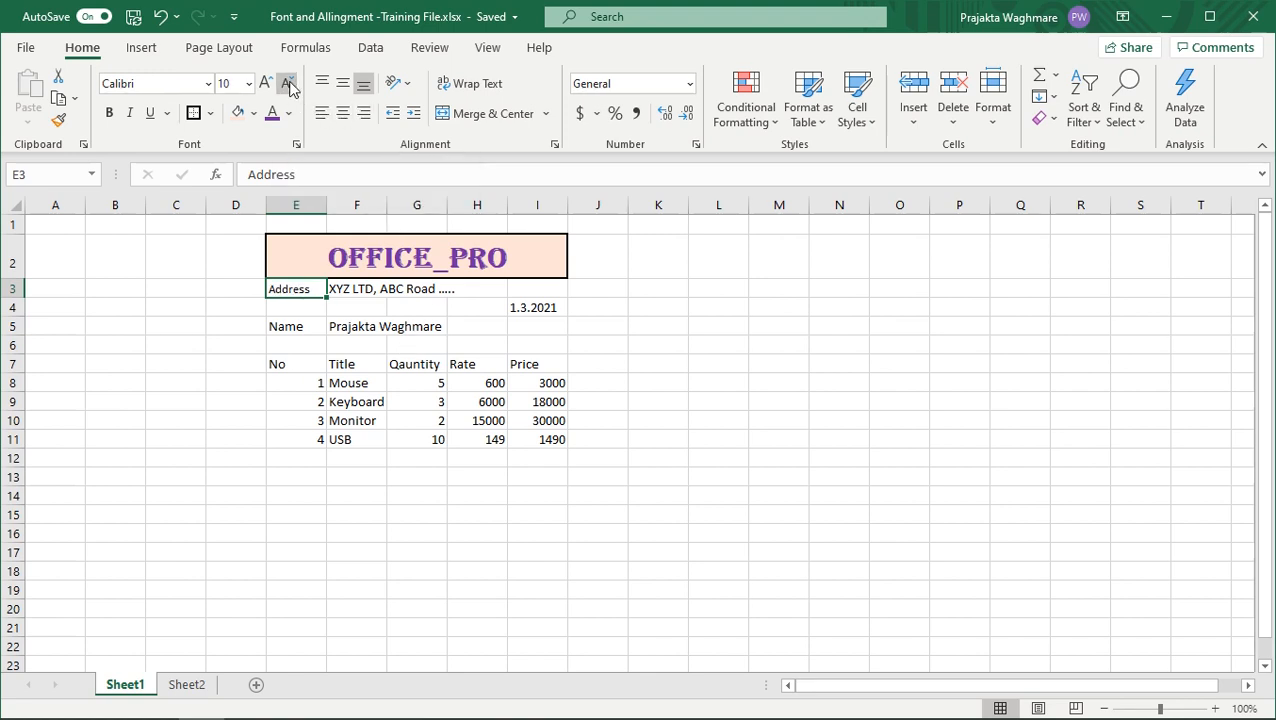
left_click(287, 84)
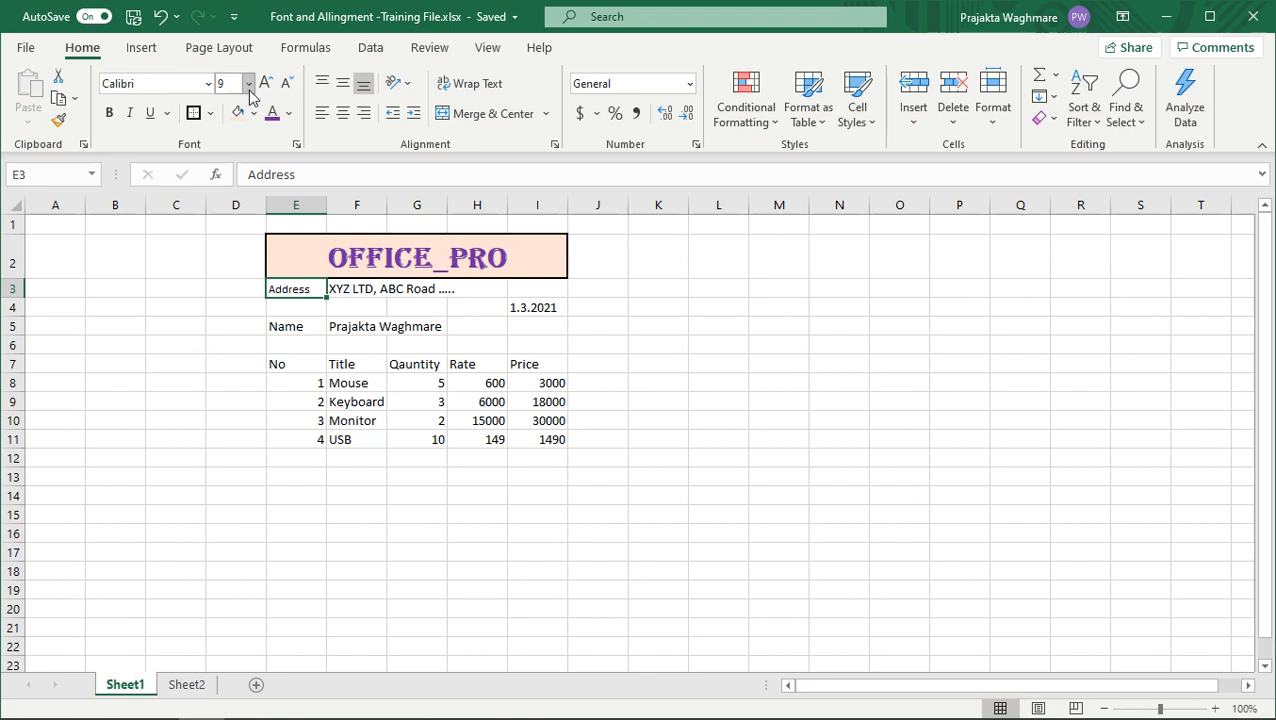
left_click(249, 86)
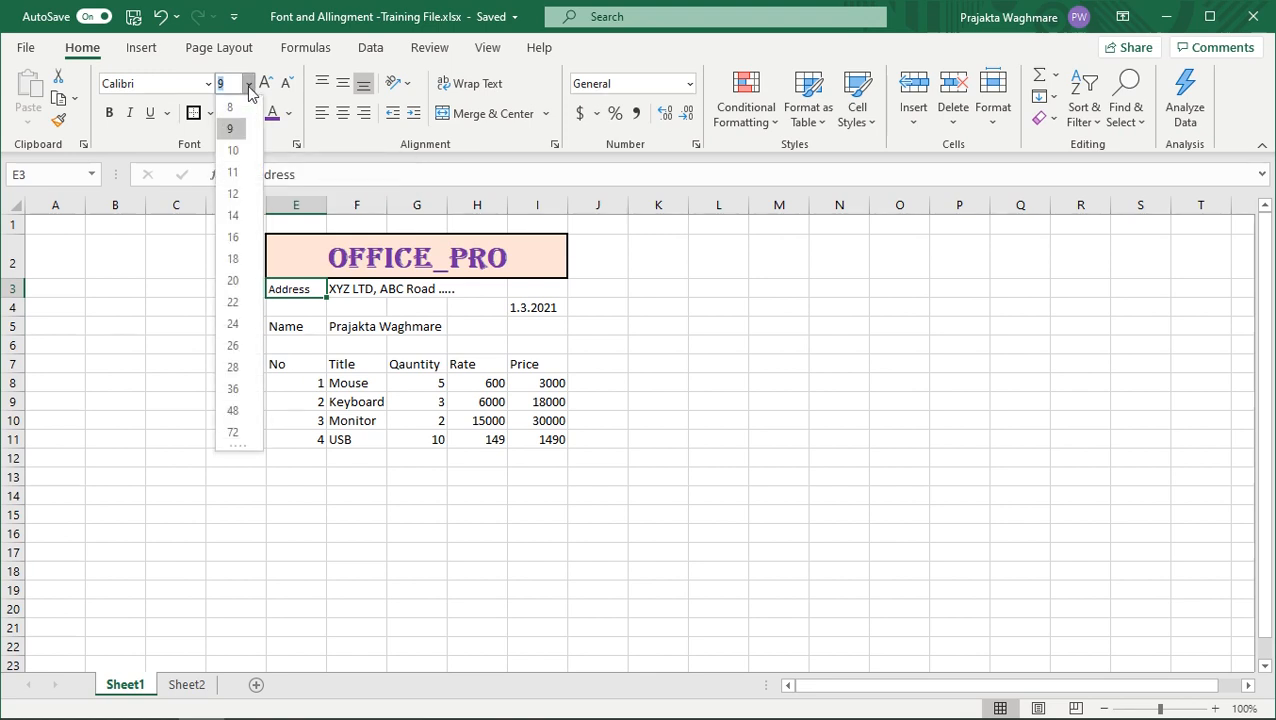
left_click(230, 107)
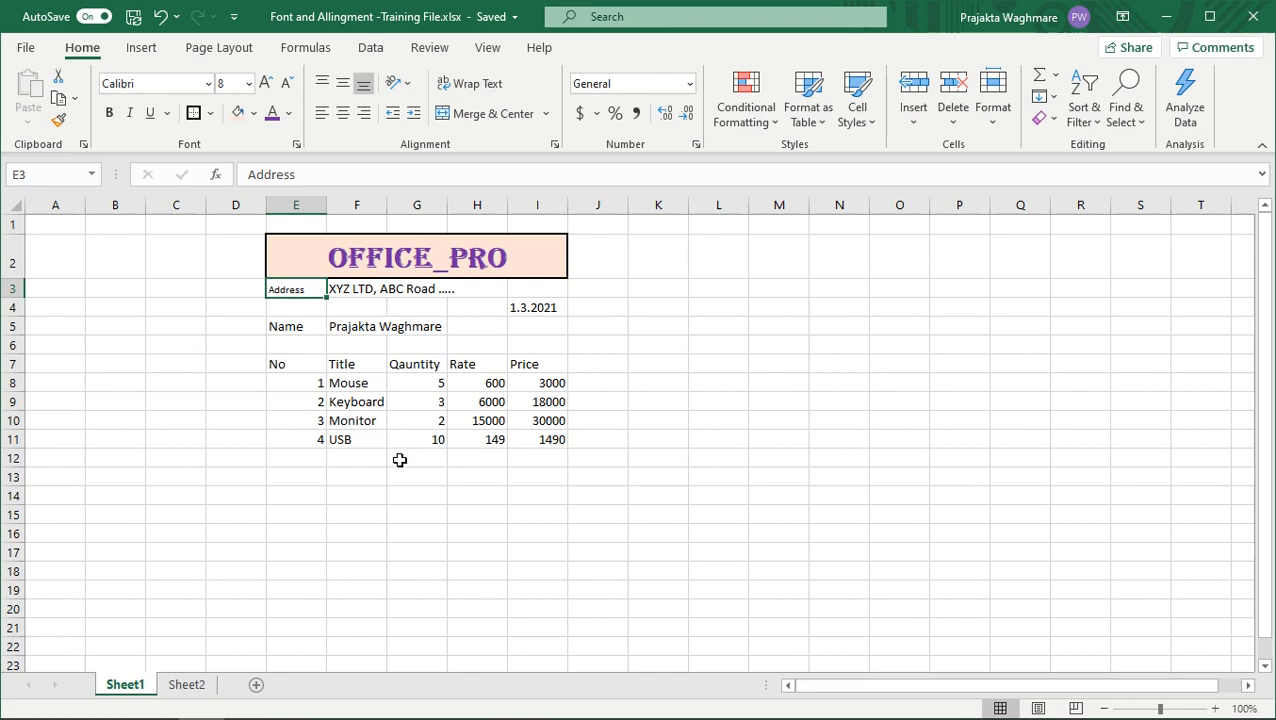
Right-align the date in cell I4
left_click(535, 307)
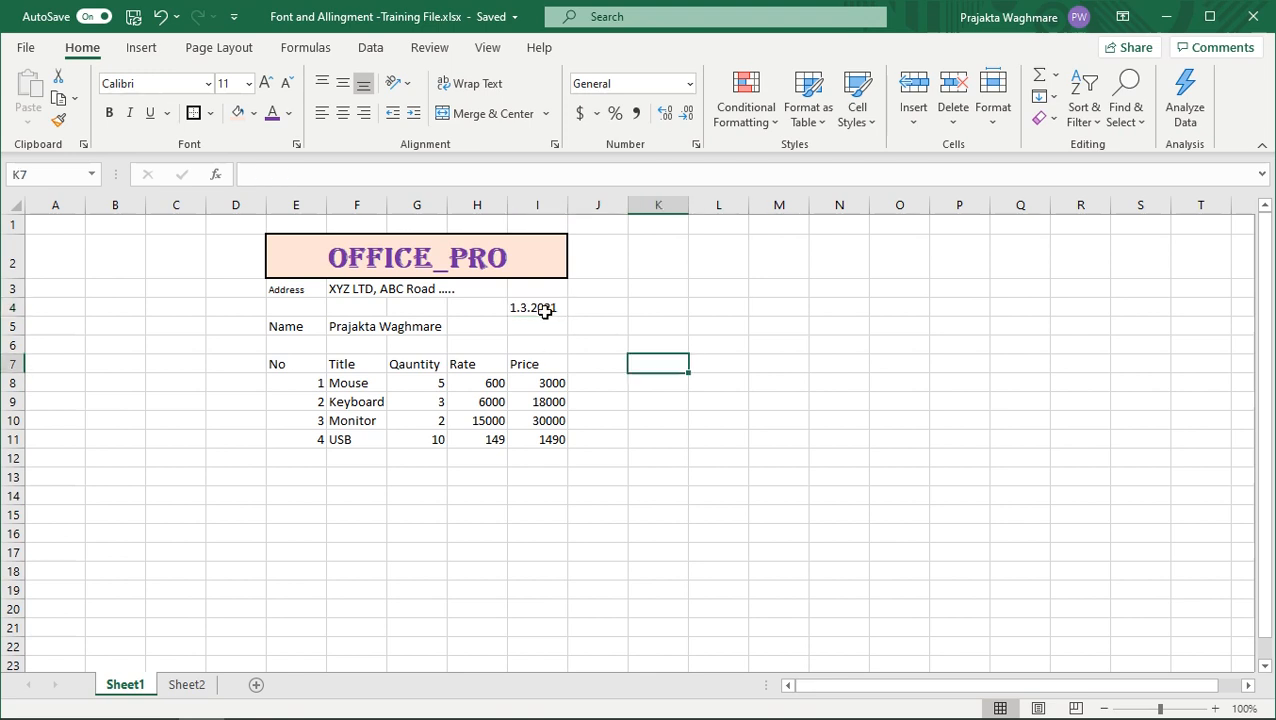
left_click(544, 310)
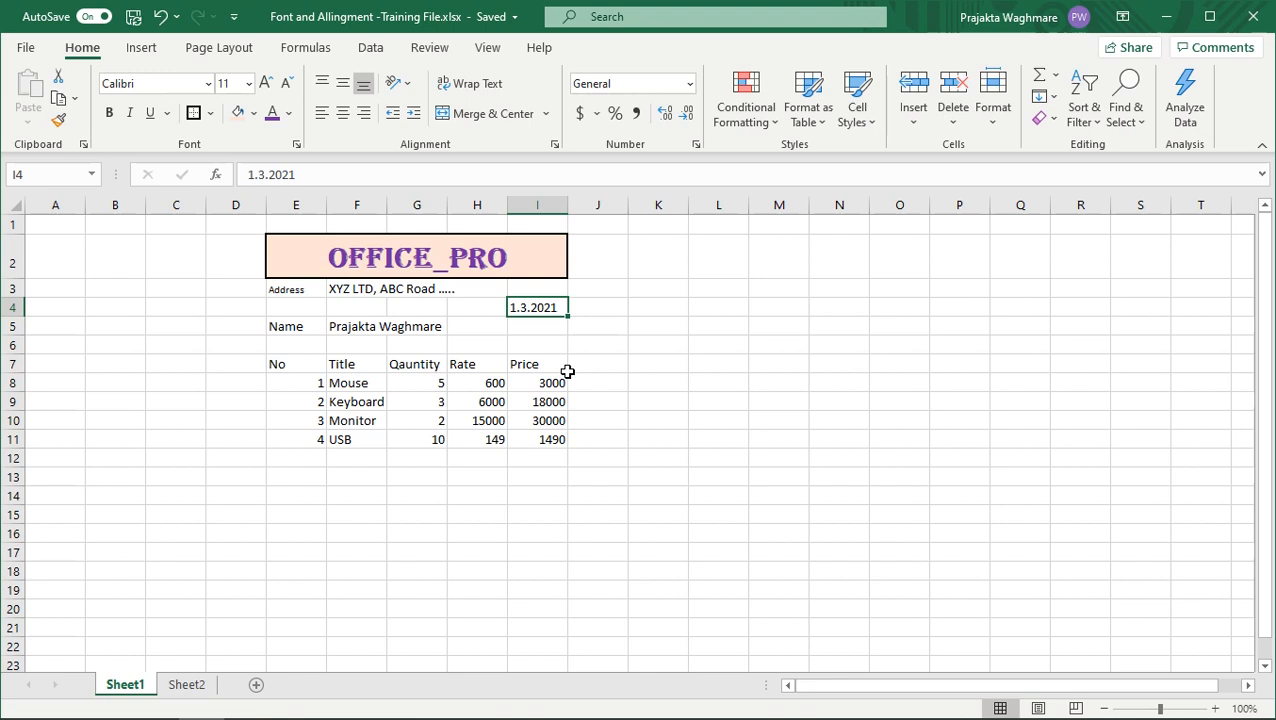
left_click(363, 118)
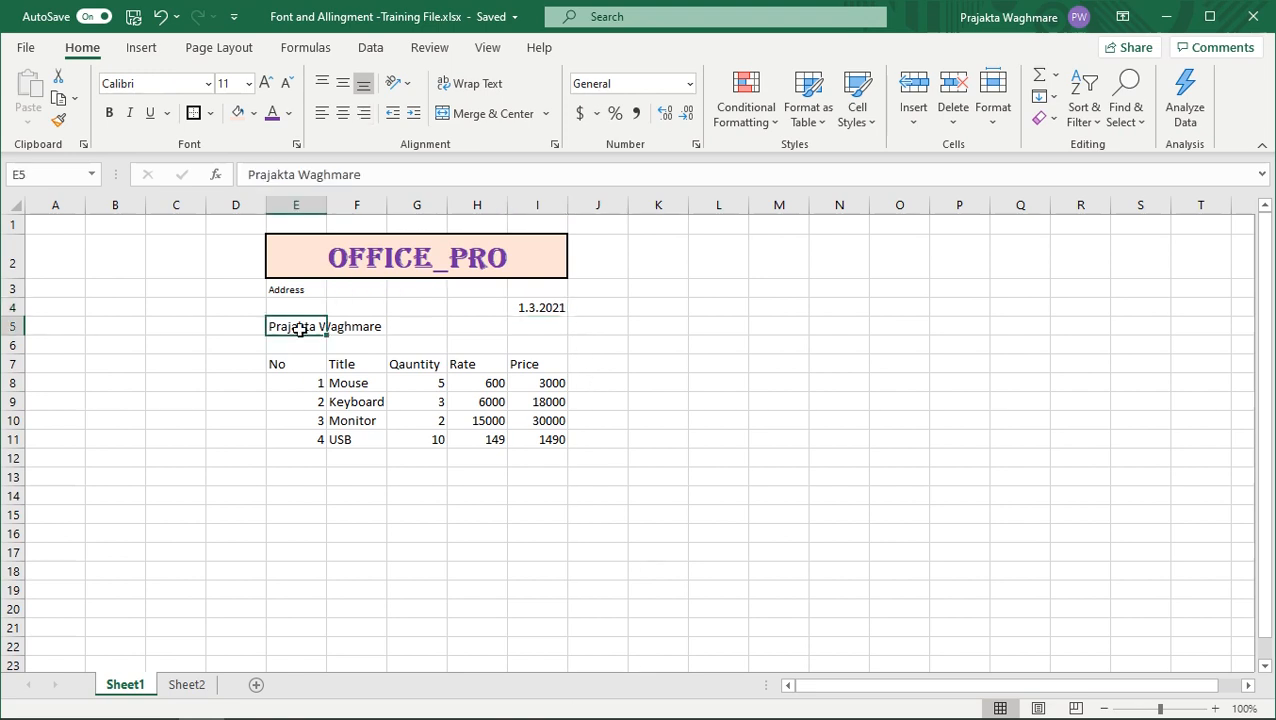
Format the person's name in cell E5 as bold, italic and underlined
left_click(114, 116)
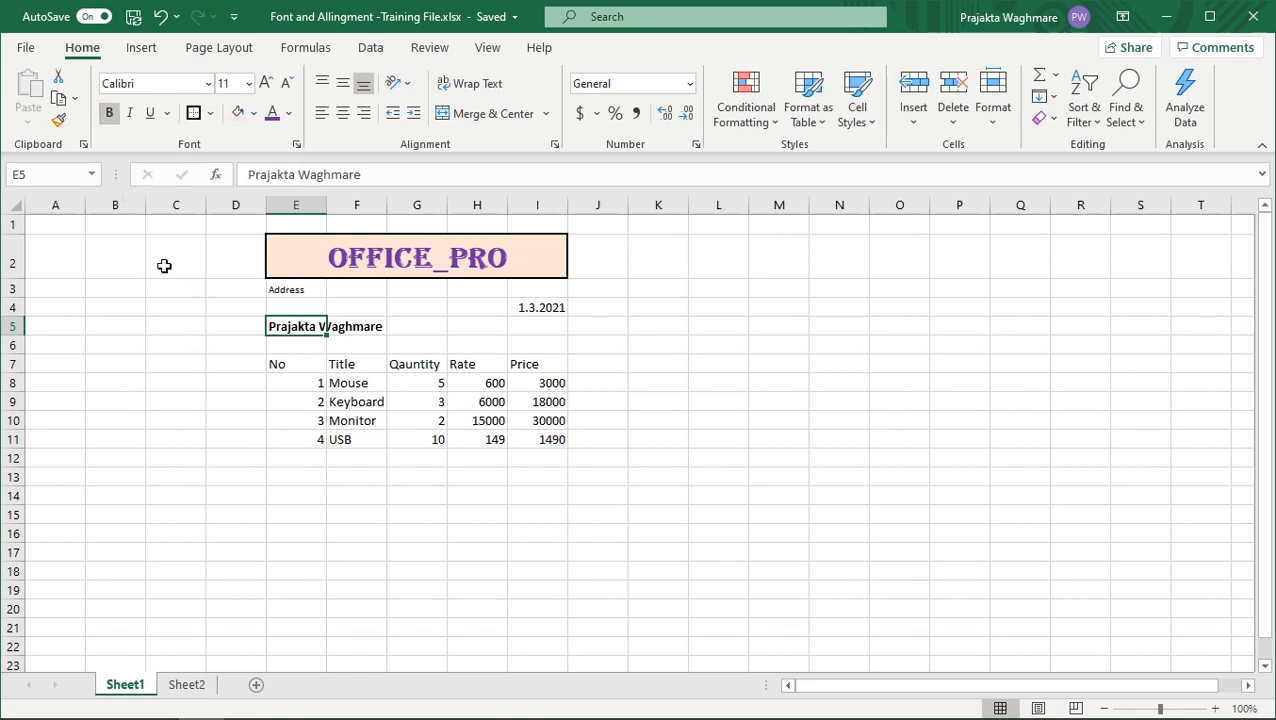
left_click(132, 117)
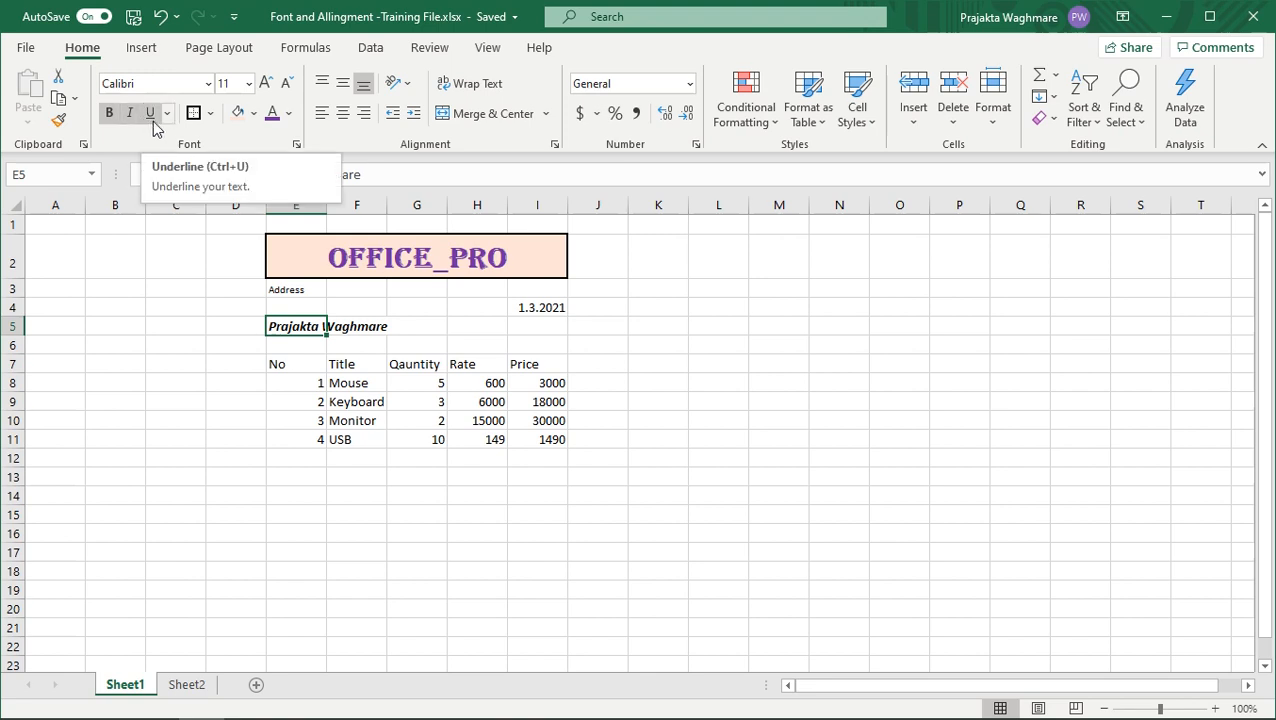
left_click(151, 114)
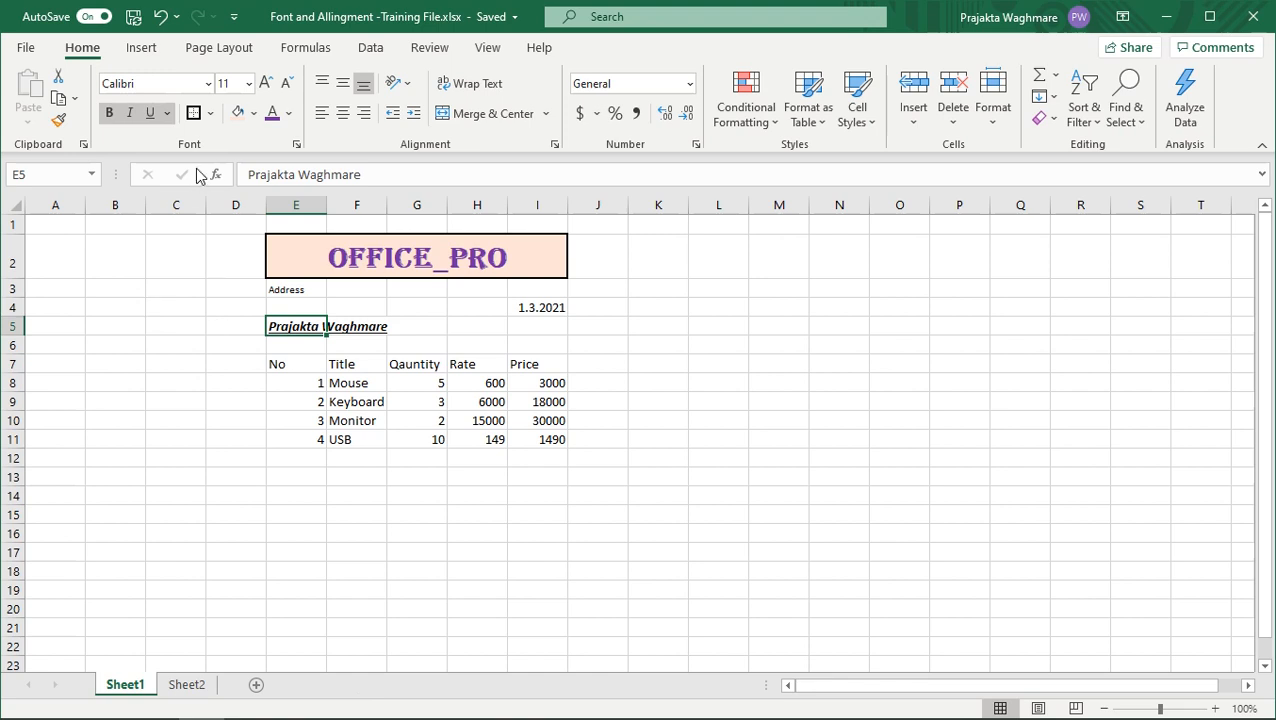
Apply a double underline to the person's name in cell E5 and make row 5 taller
left_click(168, 114)
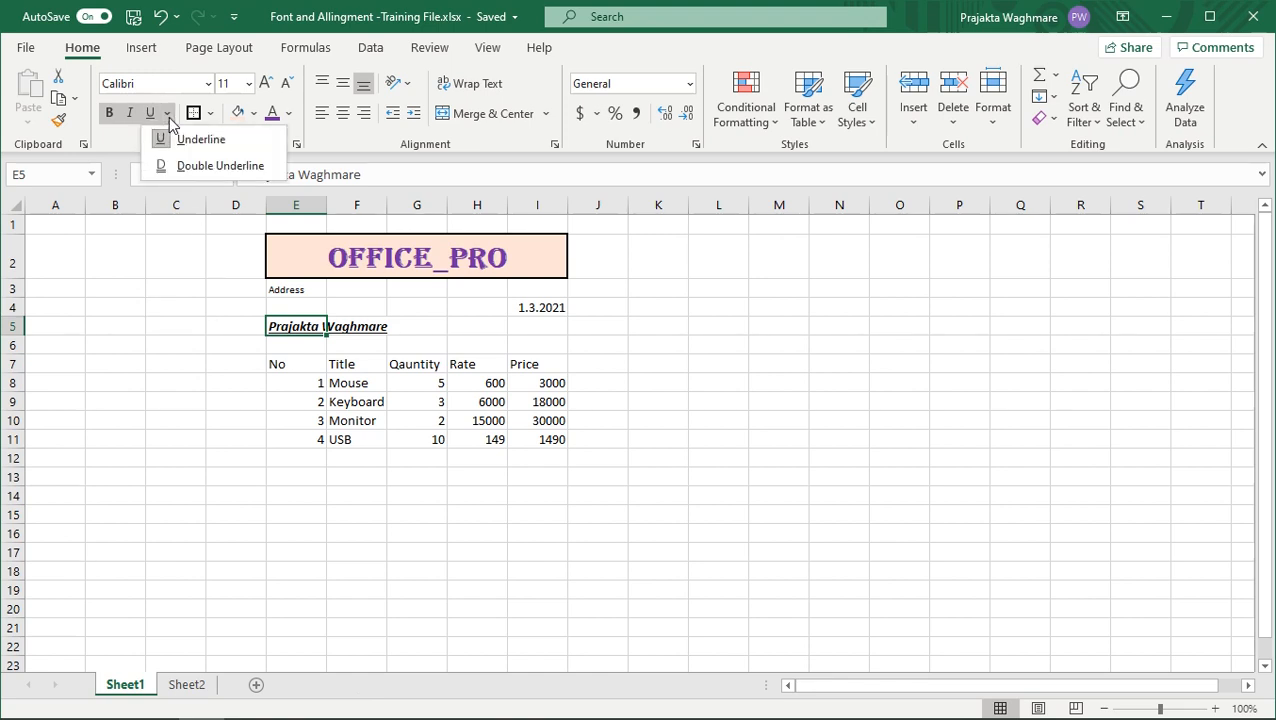
left_click(168, 114)
left_click(168, 114)
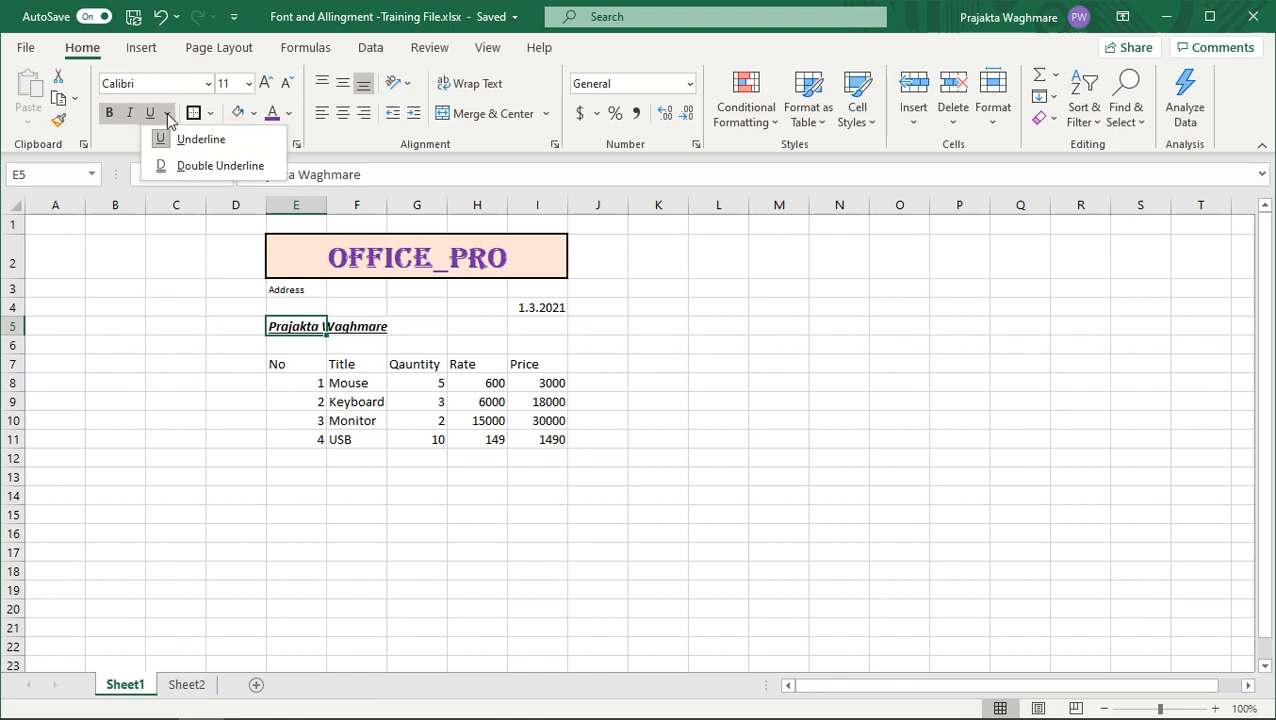
left_click(175, 167)
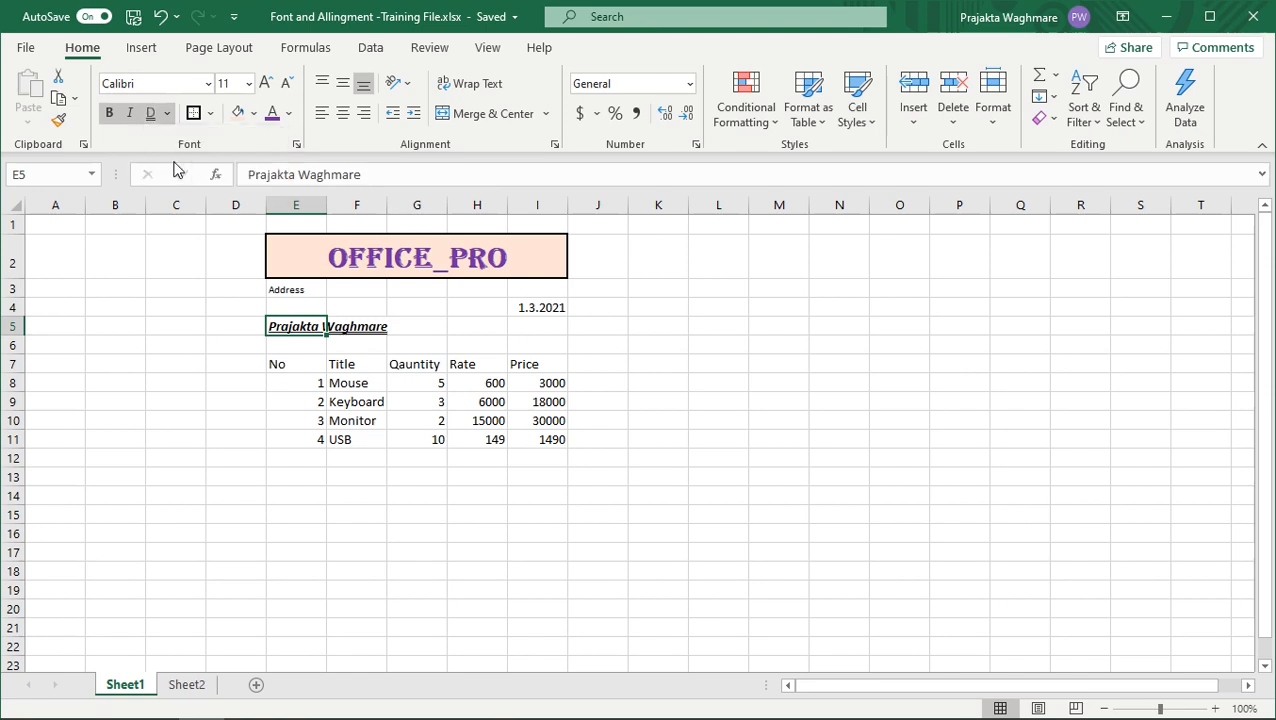
left_click(233, 493)
left_click_drag(11, 343, 11, 341)
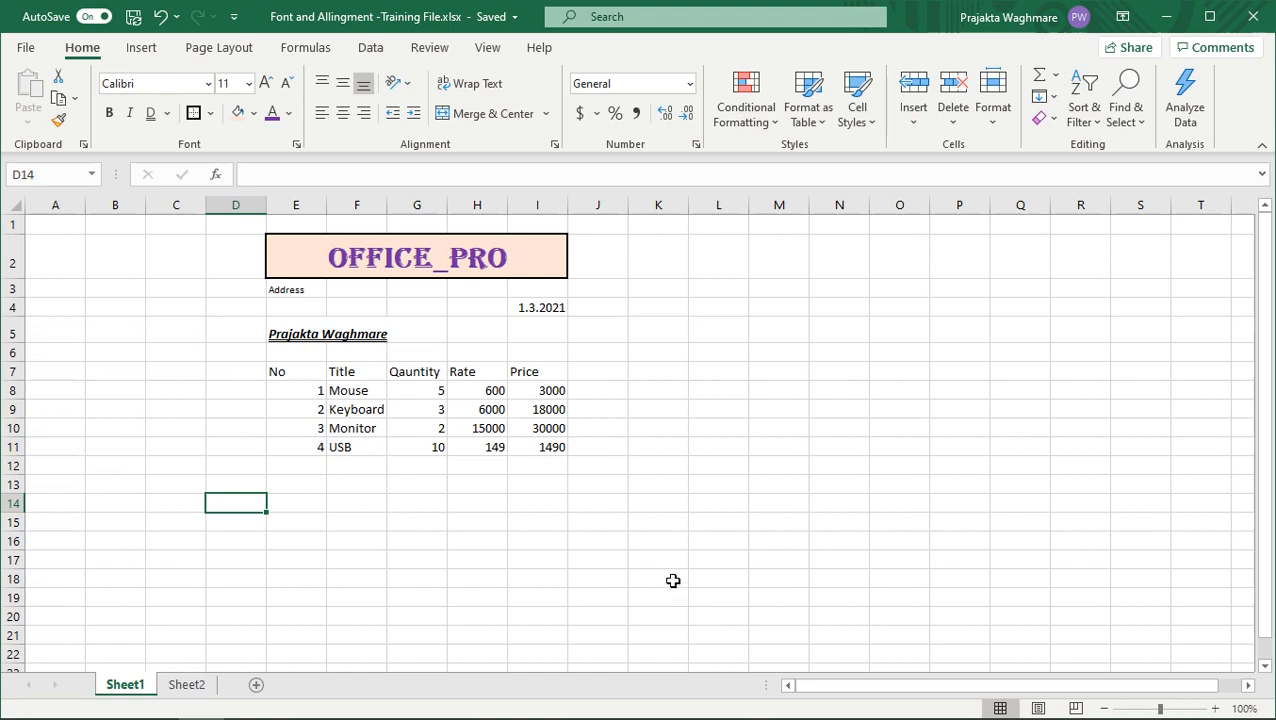
Merge the cells across each row of E3:I5 and check the merged Address and name rows
left_click_drag(290, 290, 544, 333)
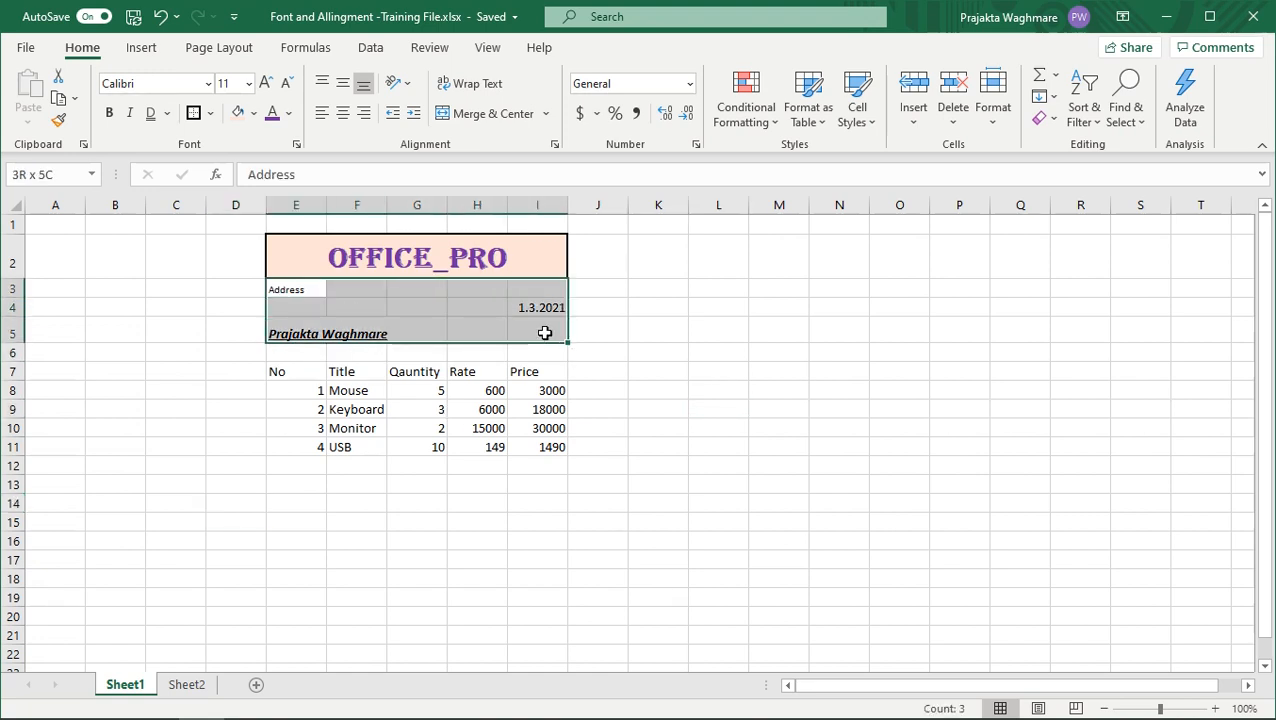
left_click(546, 115)
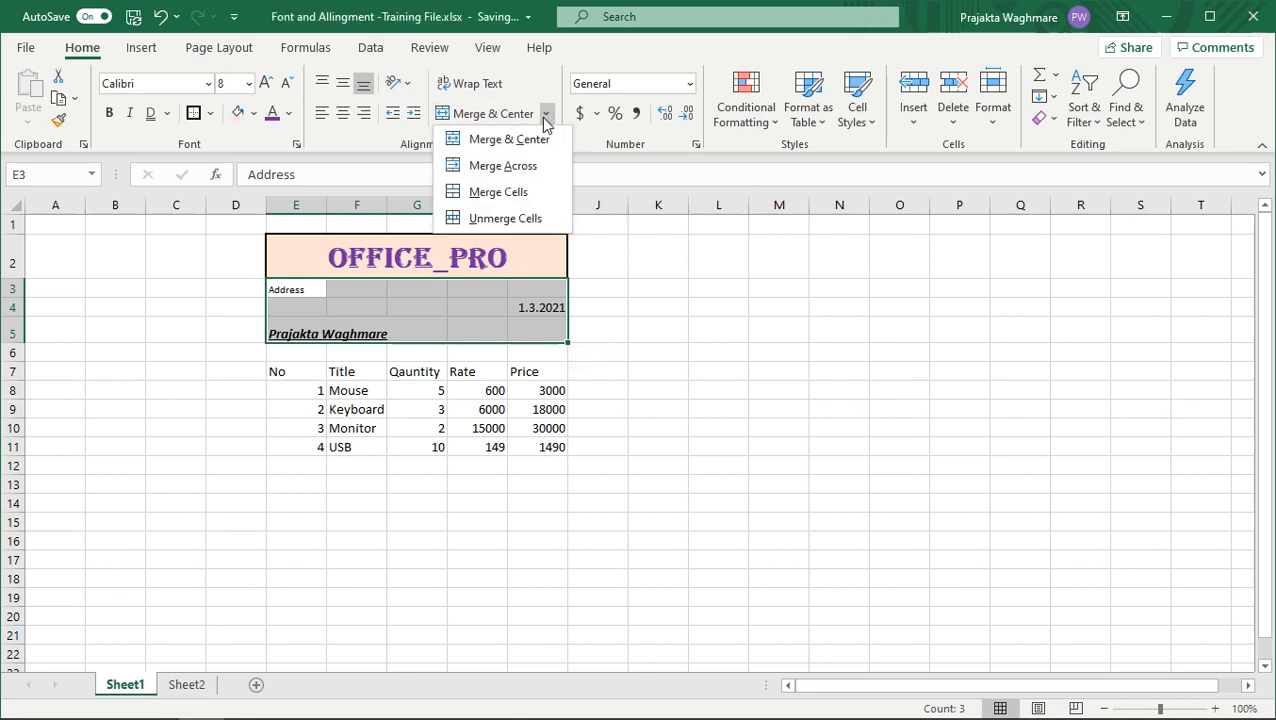
left_click(523, 168)
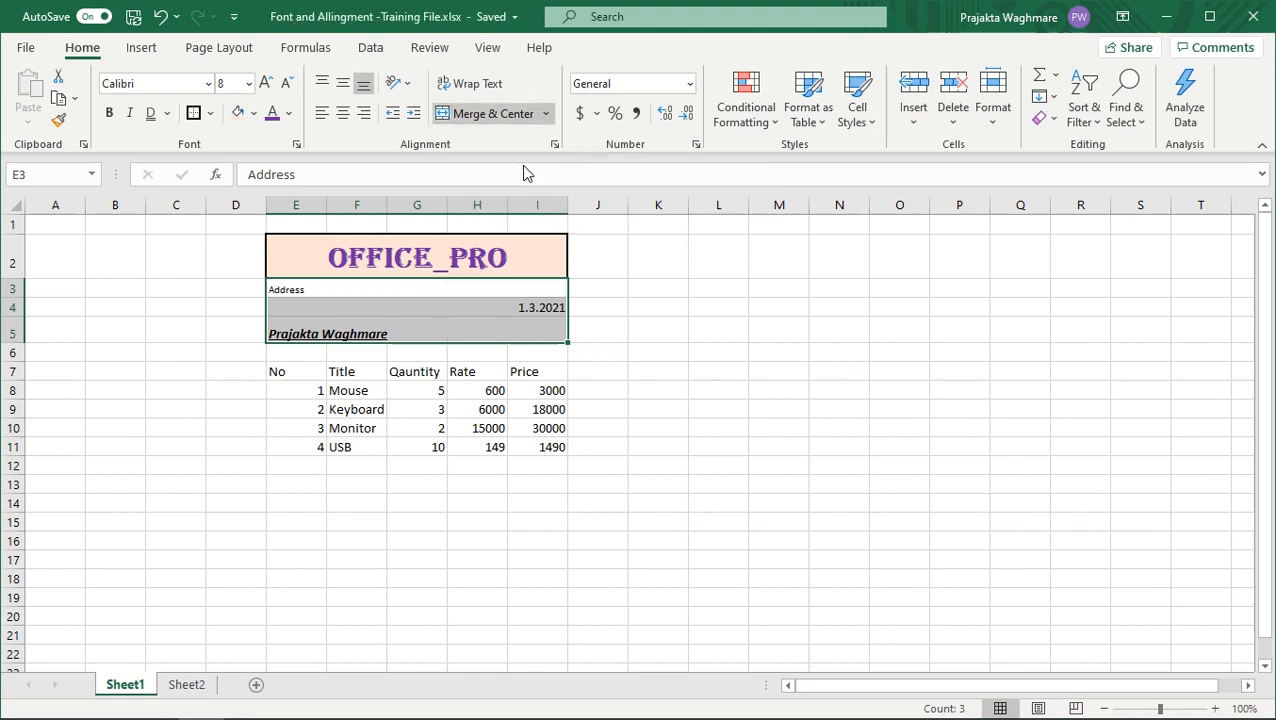
left_click(585, 382)
left_click(417, 484)
left_click(546, 113)
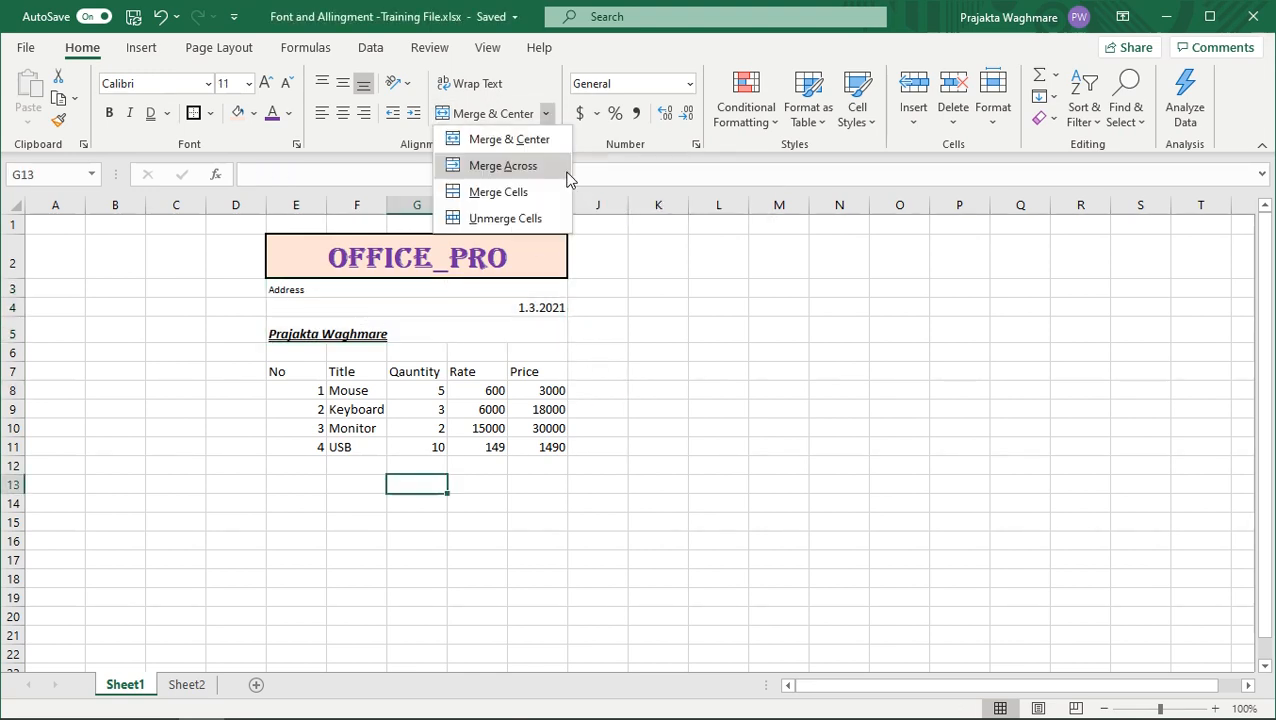
left_click(629, 350)
left_click(322, 291)
left_click(340, 331)
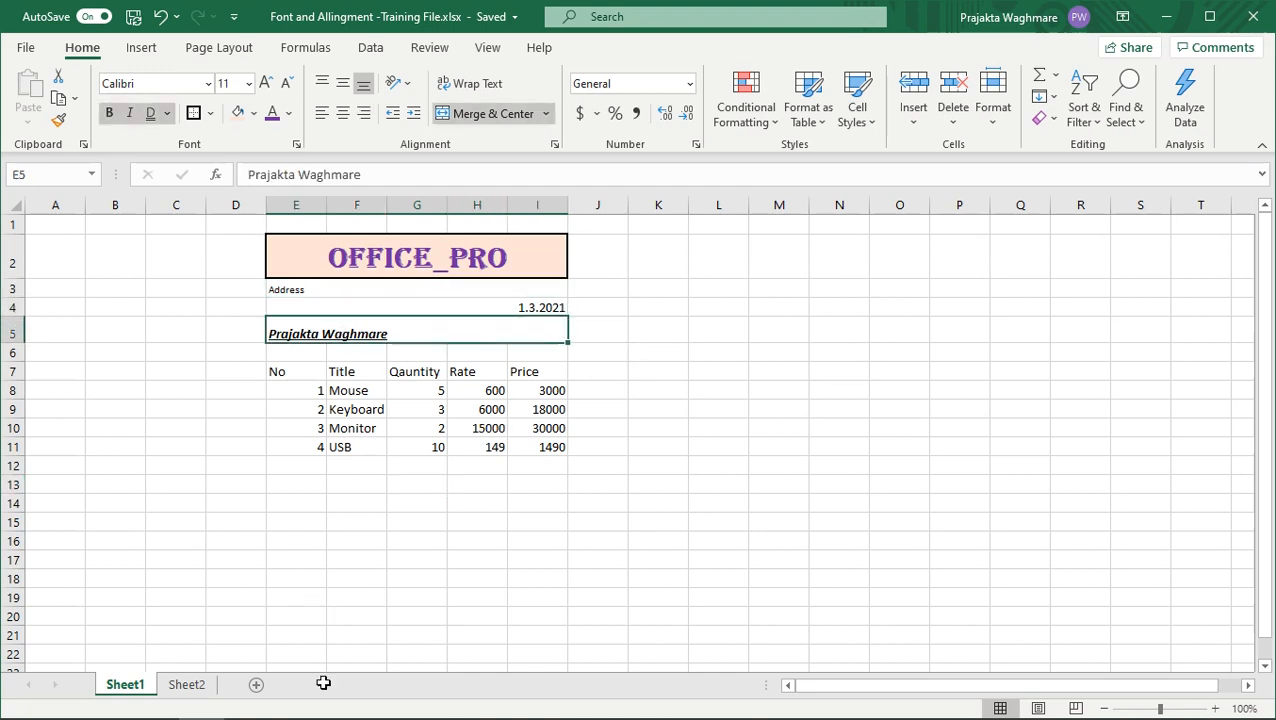
Add left, bottom and right borders to the merged Address cell in row 3
left_click(297, 290)
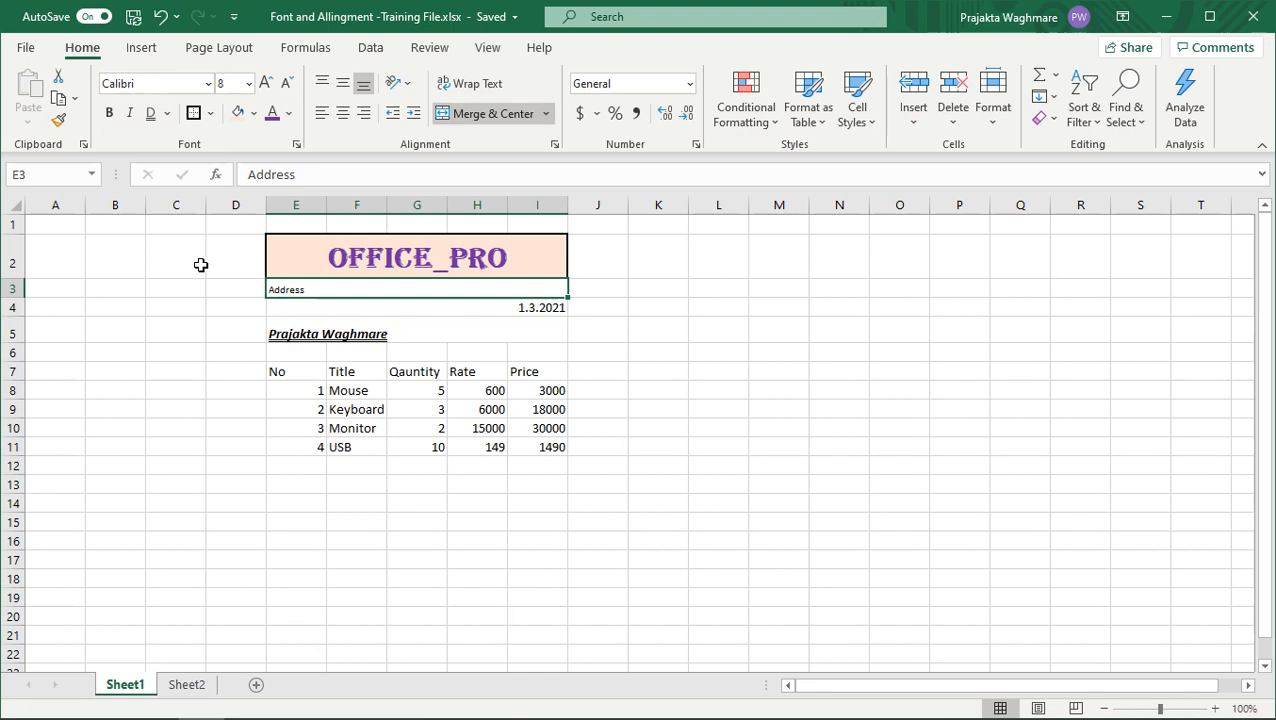
left_click(212, 114)
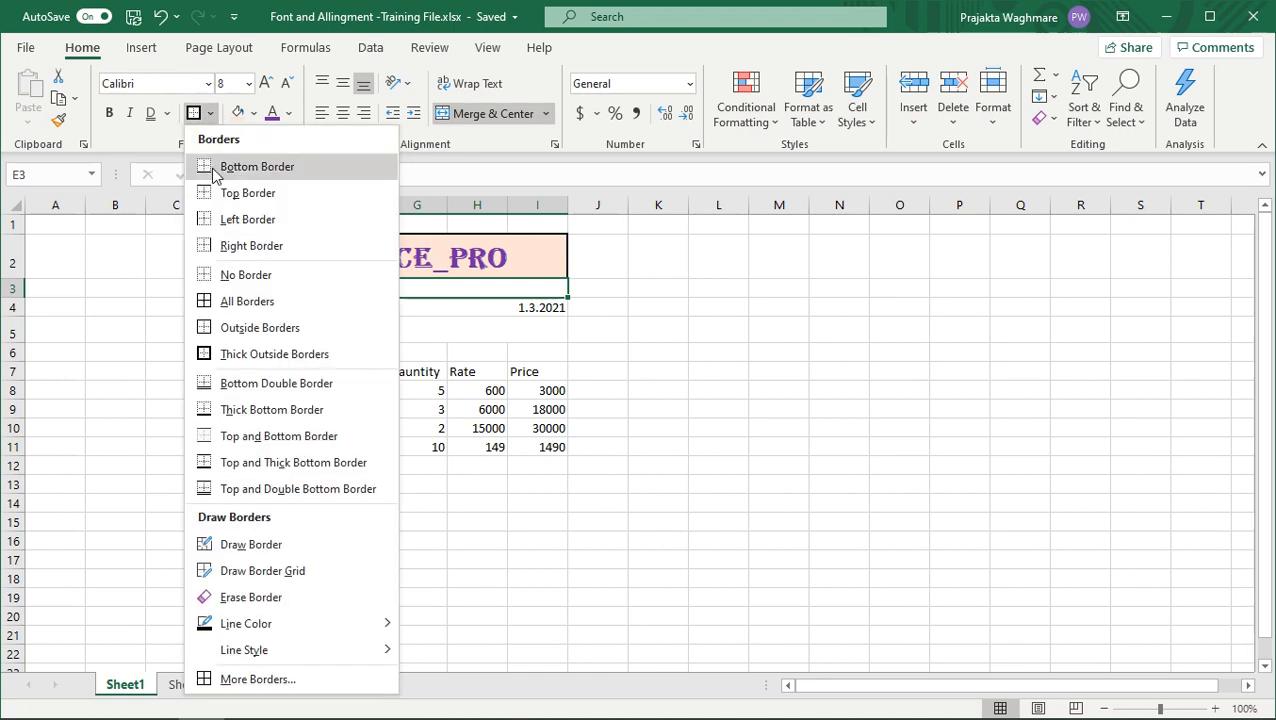
left_click(222, 219)
left_click(210, 114)
left_click(228, 170)
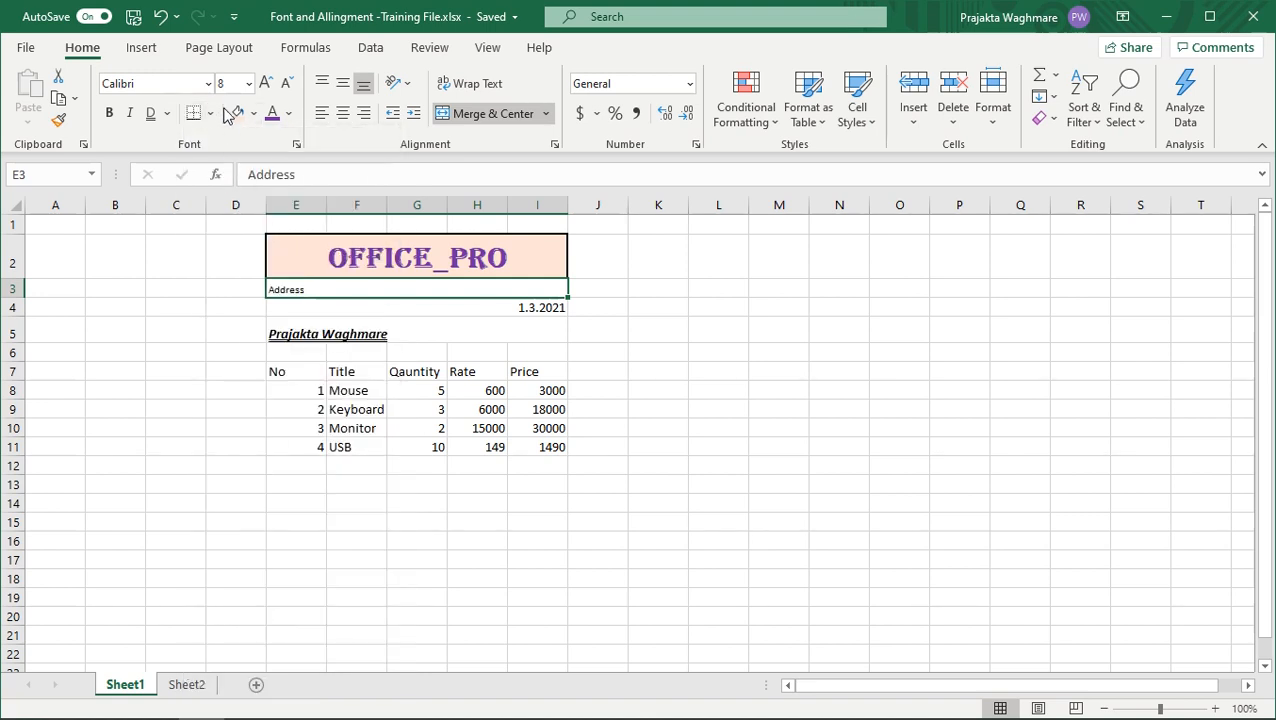
left_click(210, 114)
left_click(249, 255)
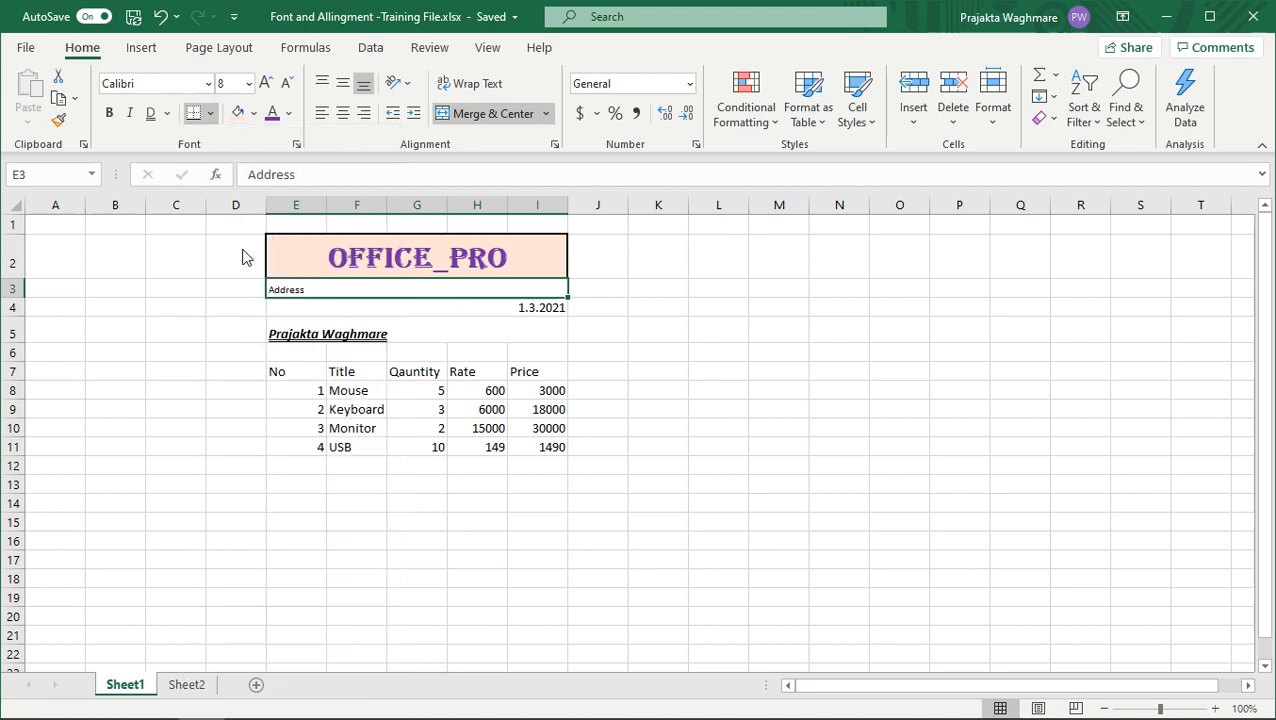
left_click(646, 367)
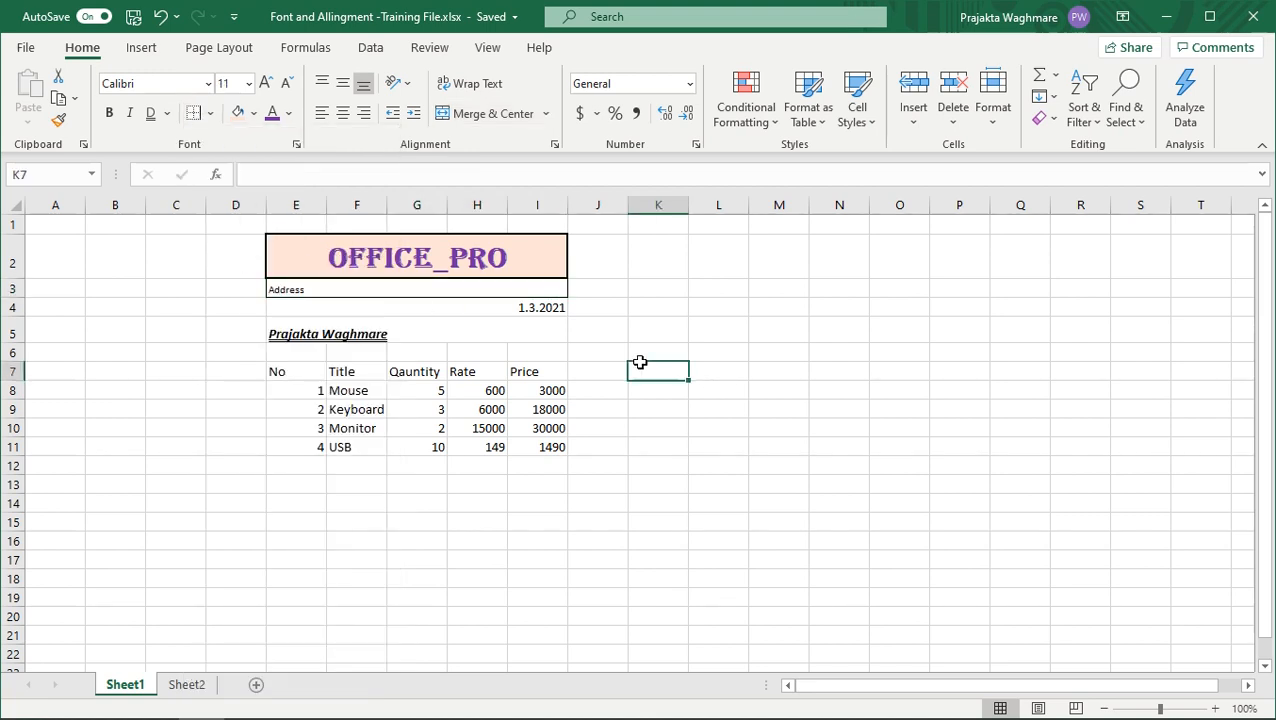
left_click(266, 290)
left_click(276, 308)
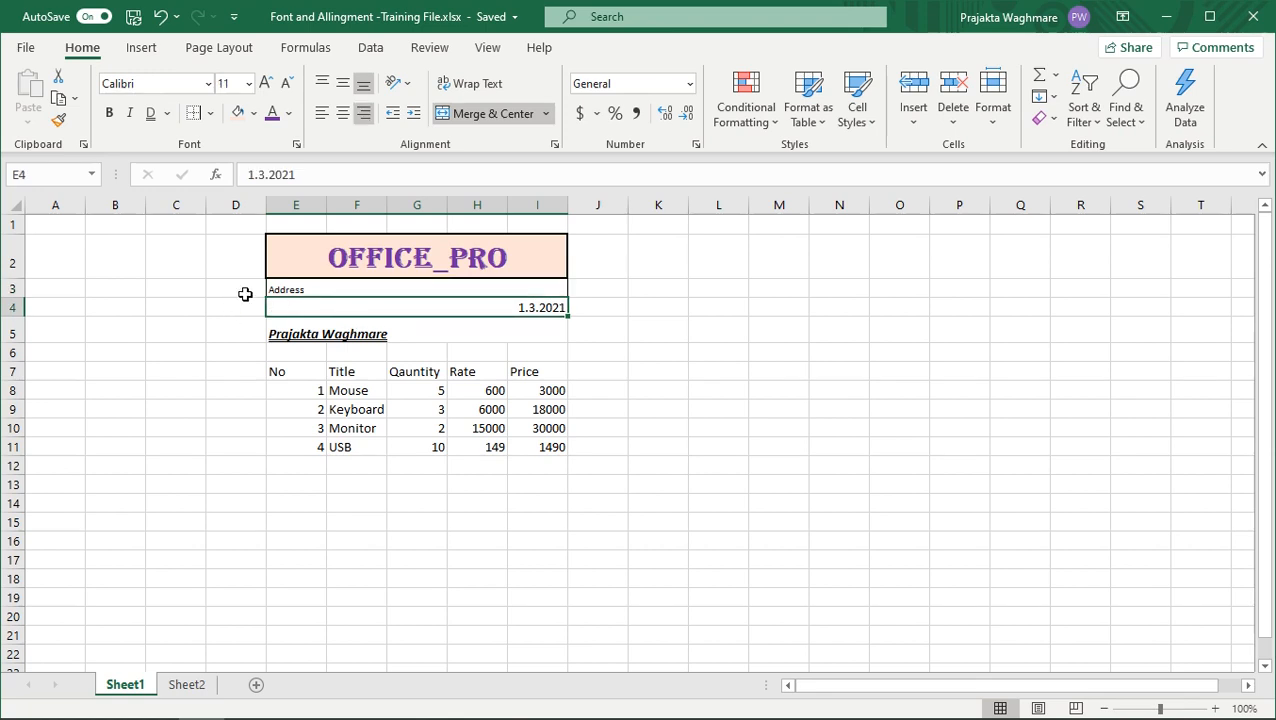
left_click(656, 352)
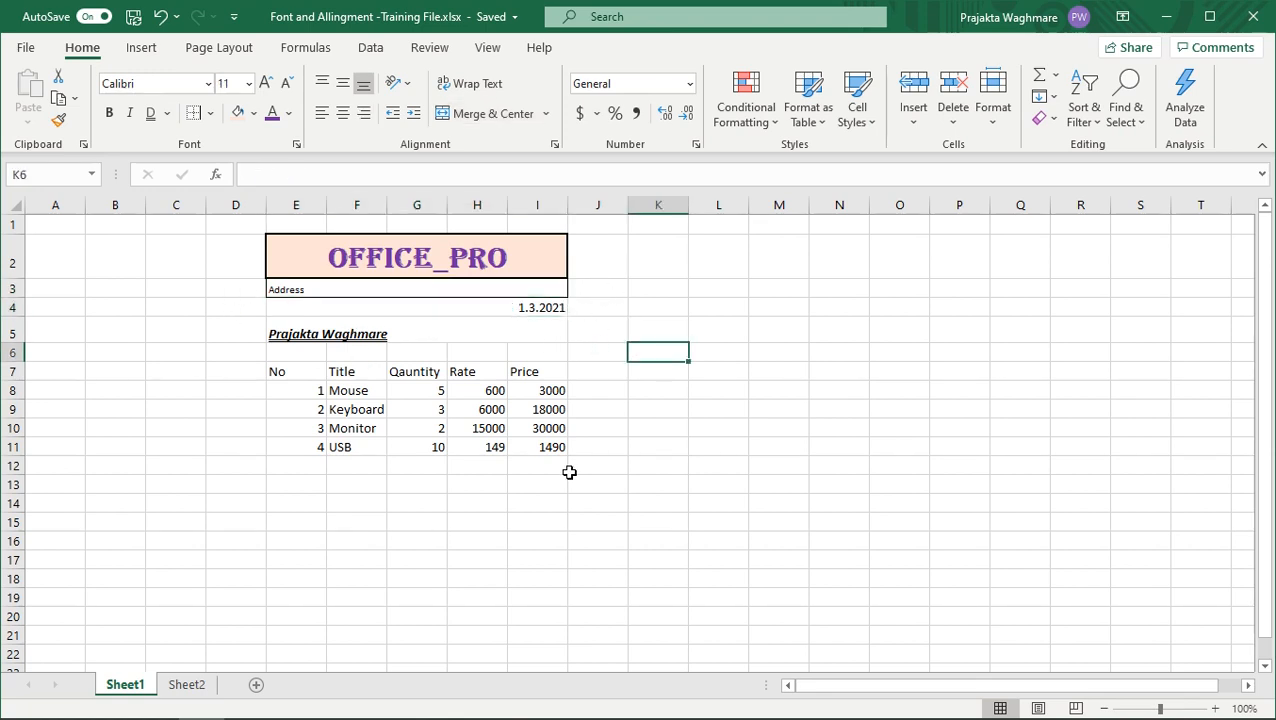
left_click(352, 521)
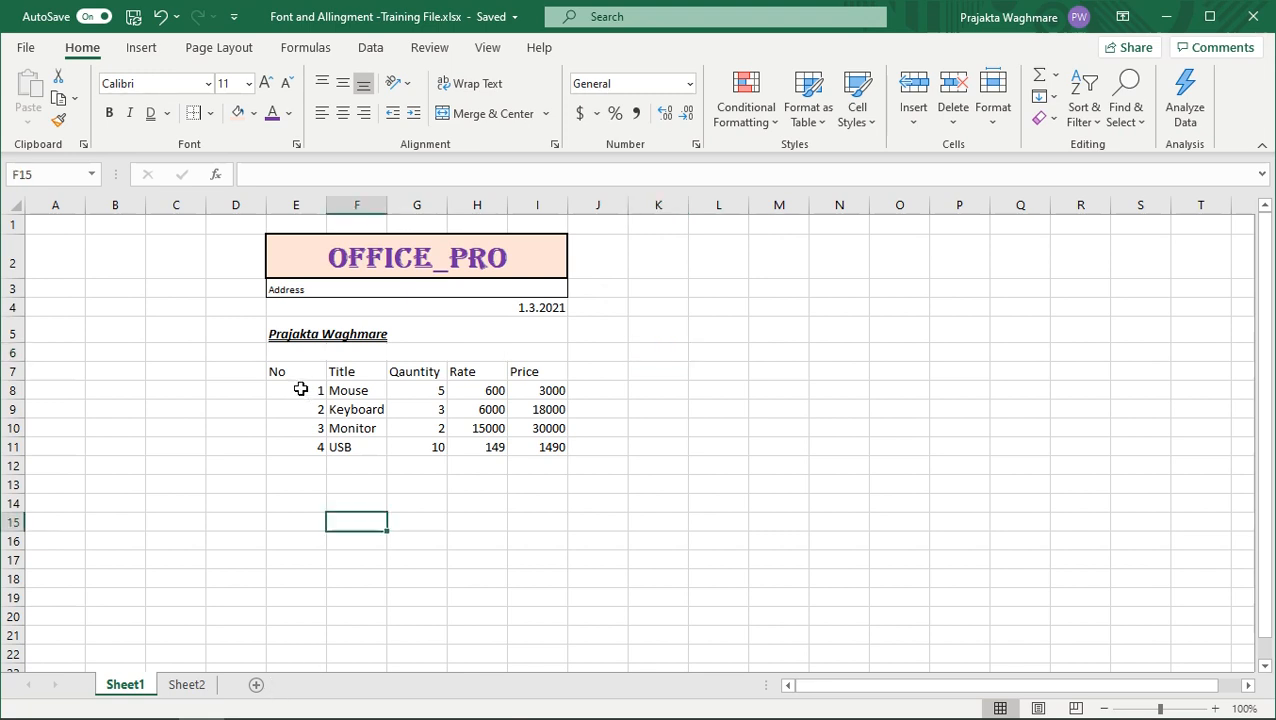
Left-align the serial numbers in cells E8:E11
left_click_drag(300, 389, 302, 444)
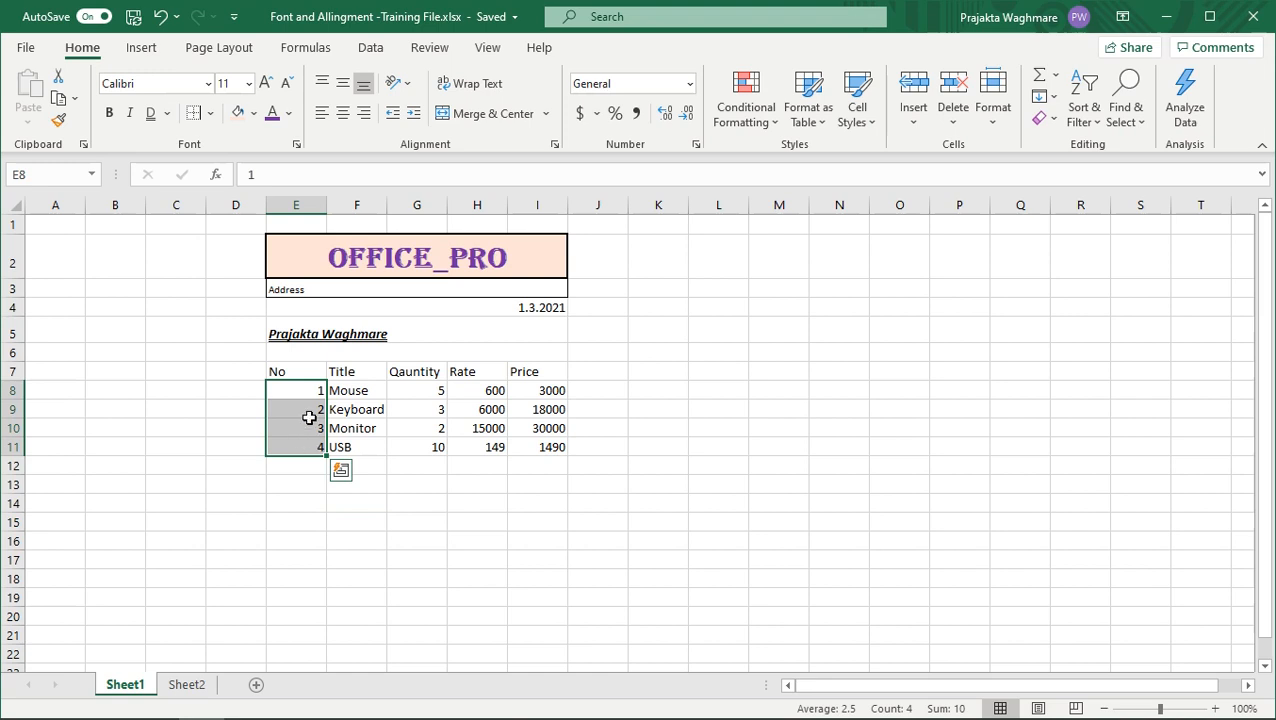
left_click(322, 118)
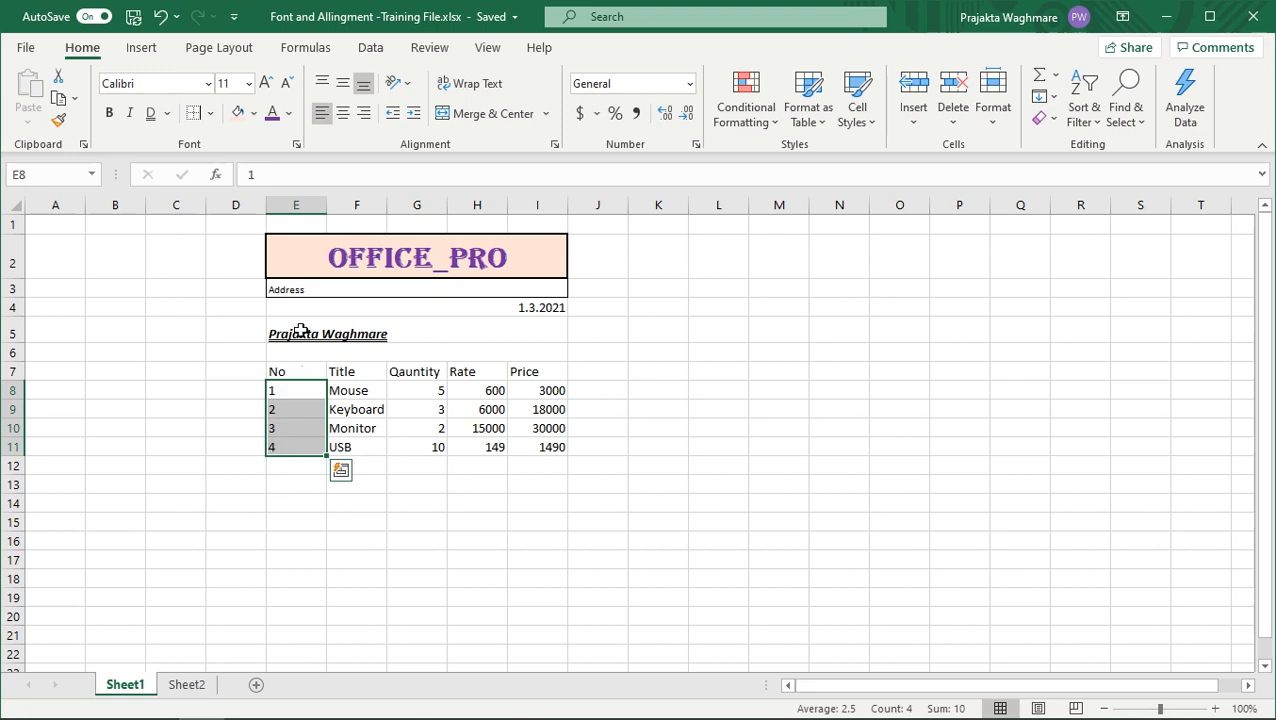
left_click(416, 503)
Increase the height of rows 8 to 11 together
left_click_drag(13, 390, 14, 447)
left_click_drag(14, 400, 13, 418)
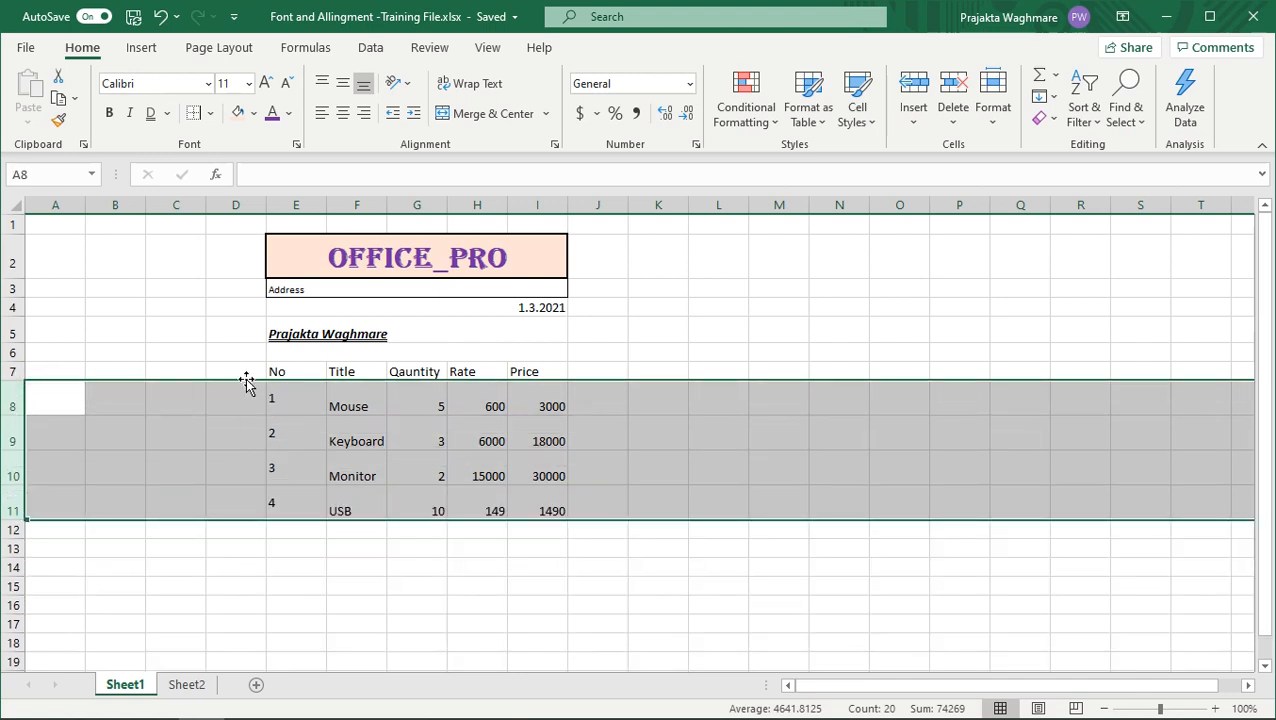
left_click(288, 401)
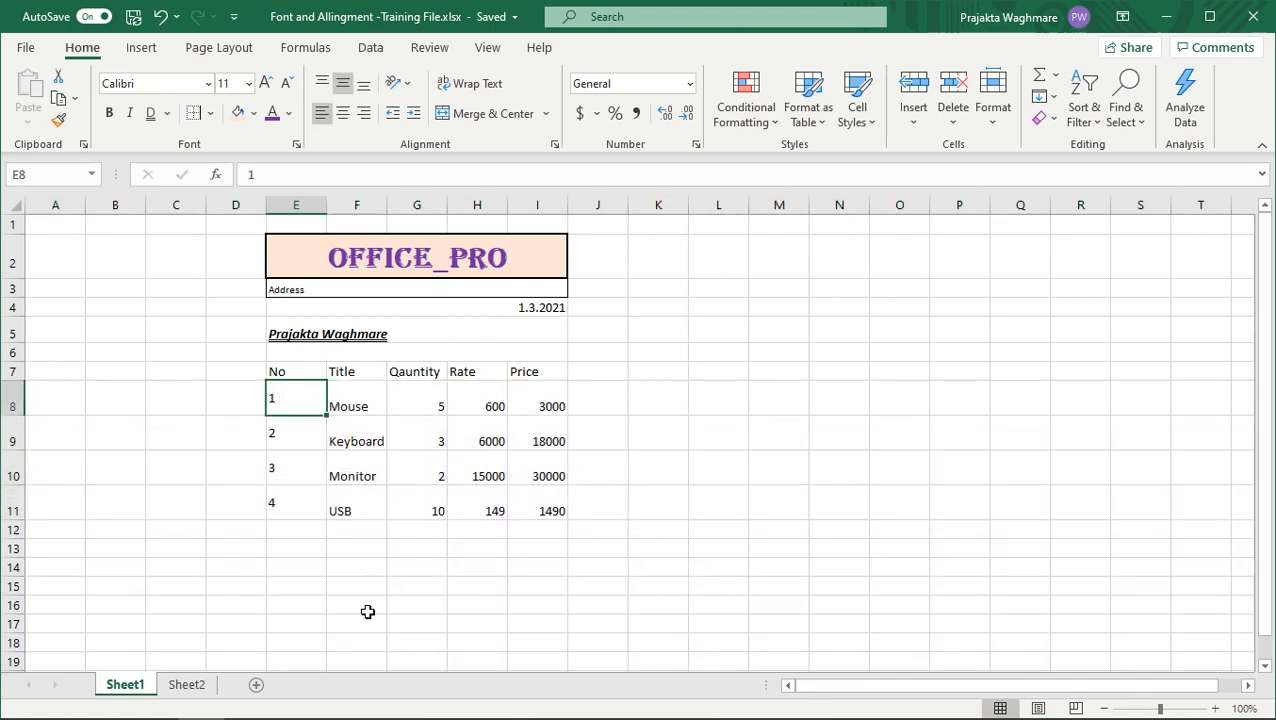
Try top, middle and bottom vertical alignment on the serial numbers in E8:E11, ending on middle alignment
left_click_drag(280, 400, 288, 504)
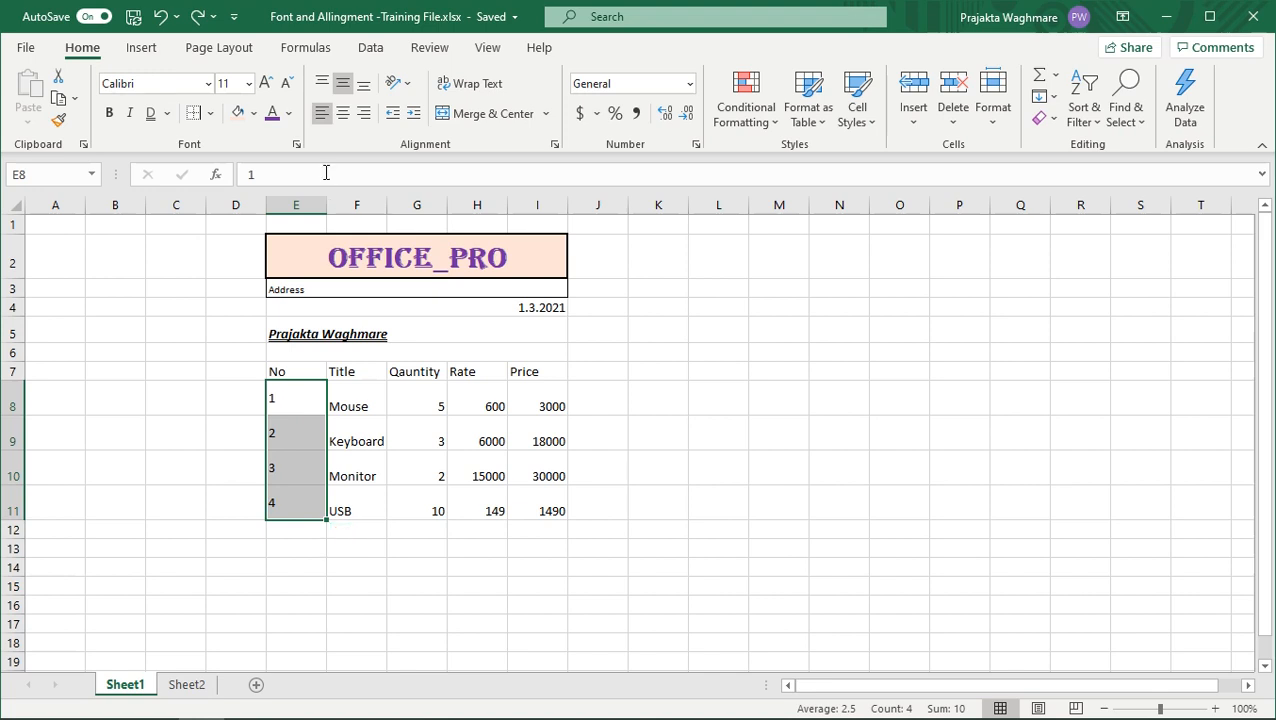
left_click(322, 85)
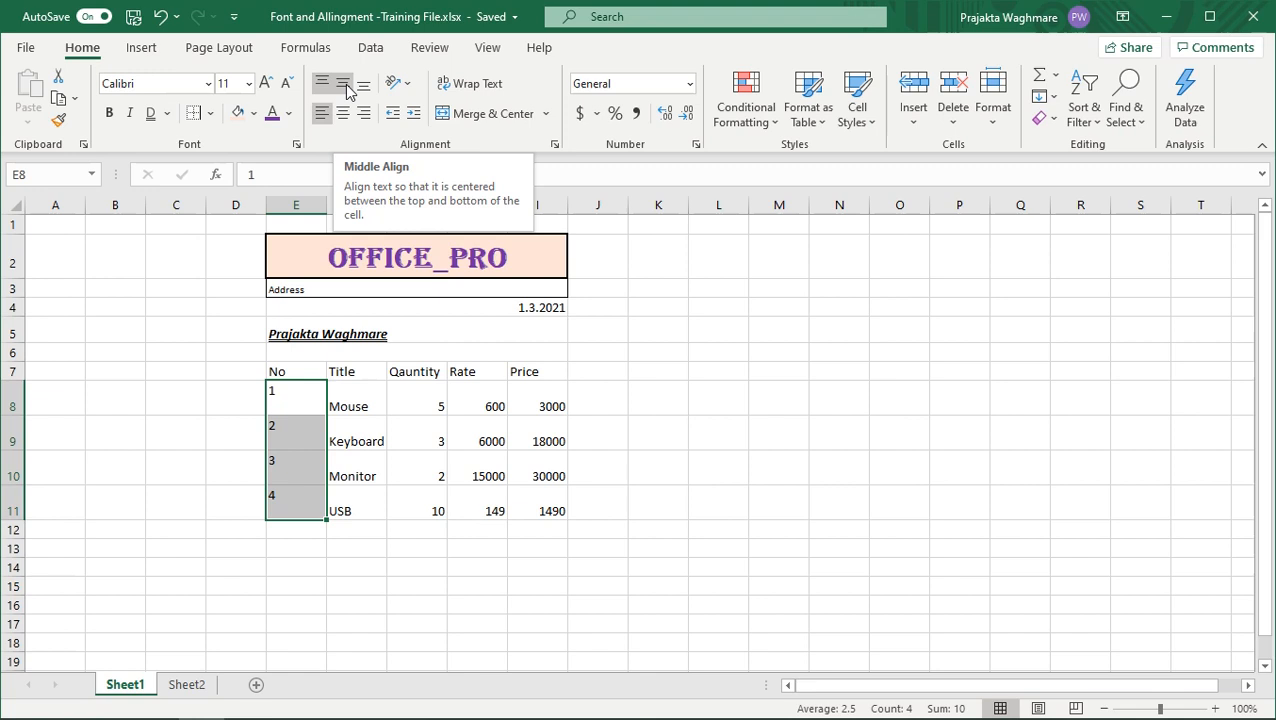
left_click(343, 85)
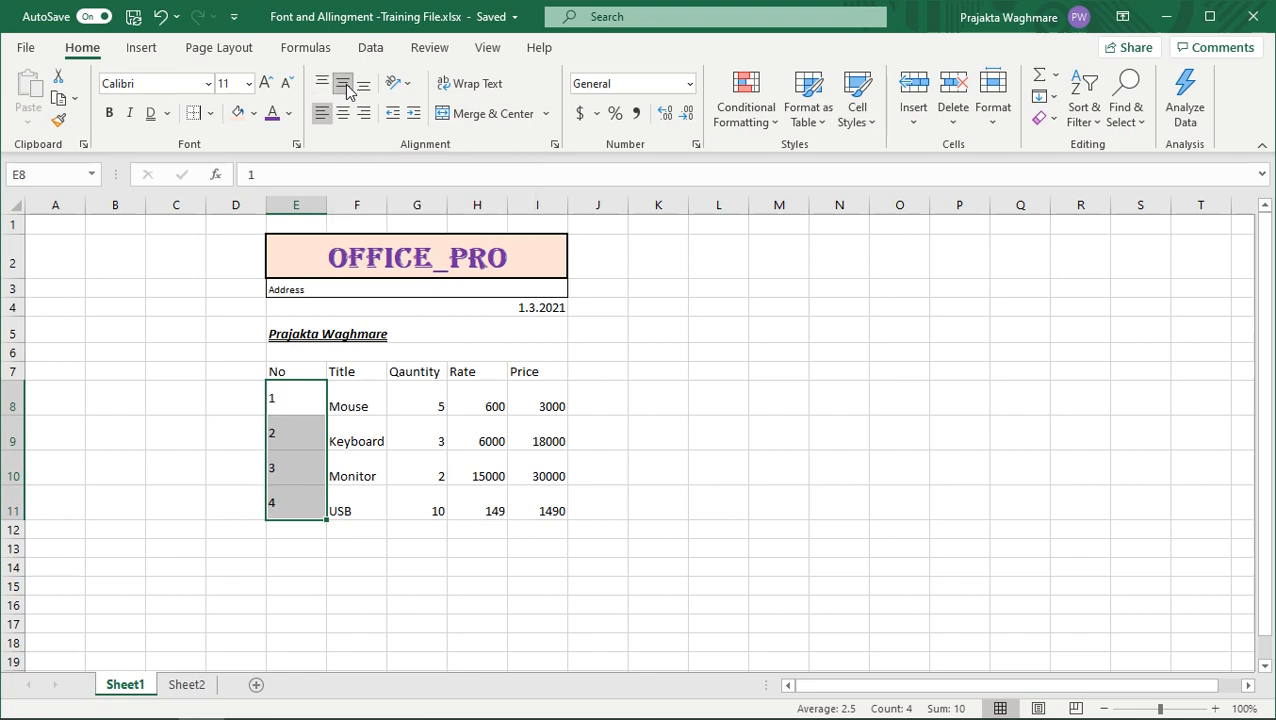
left_click(363, 89)
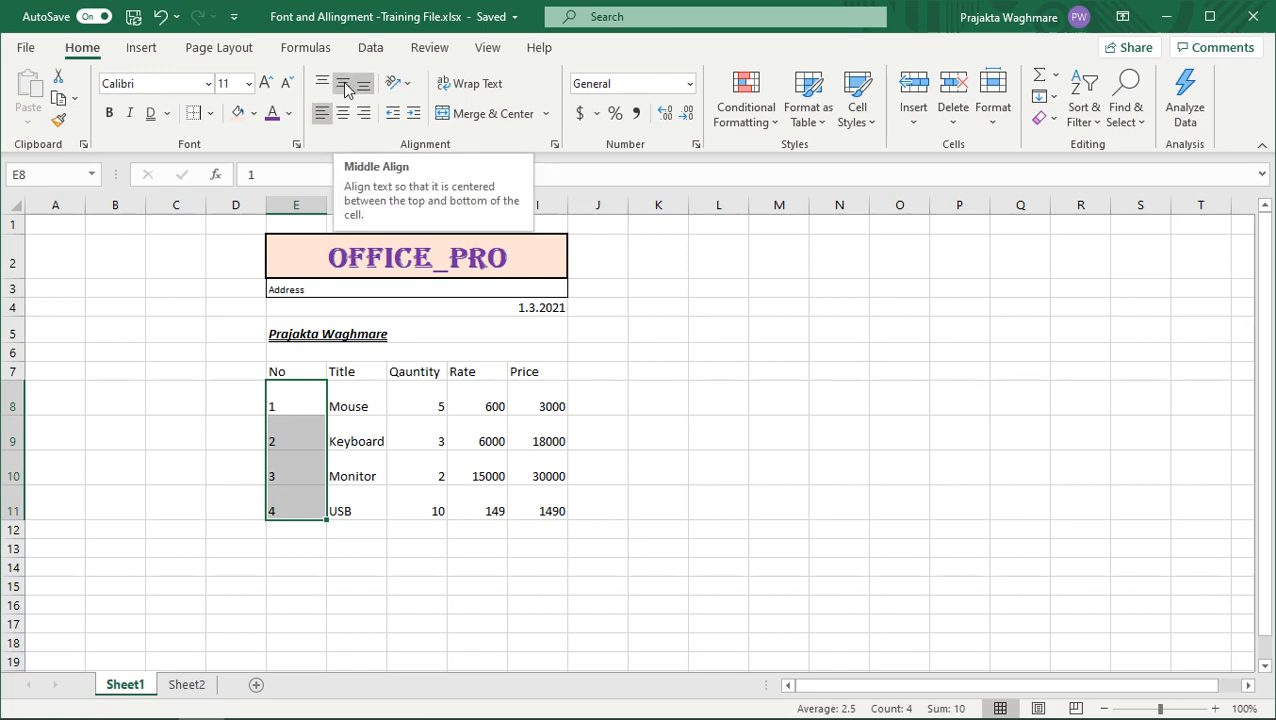
left_click(343, 87)
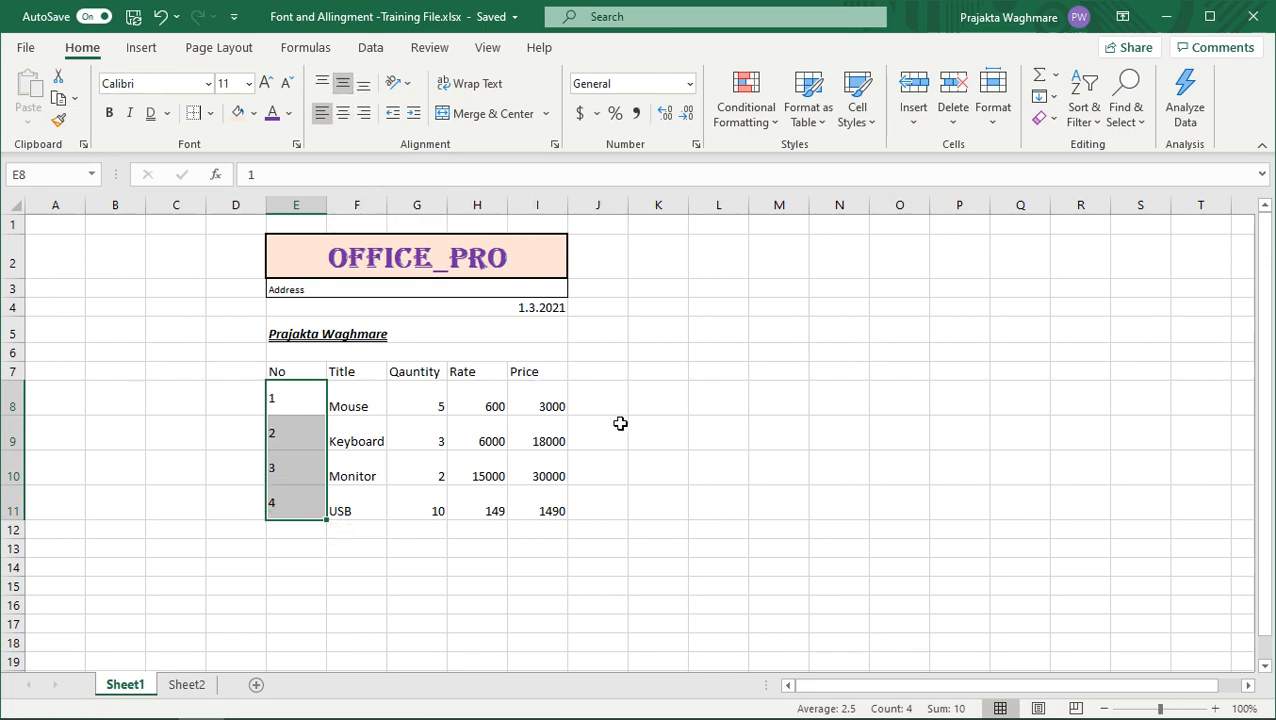
Rearrange row 4 so merged cell E4:H4 holds a right-aligned Date label and I4 holds 1.3.2021
left_click(433, 305)
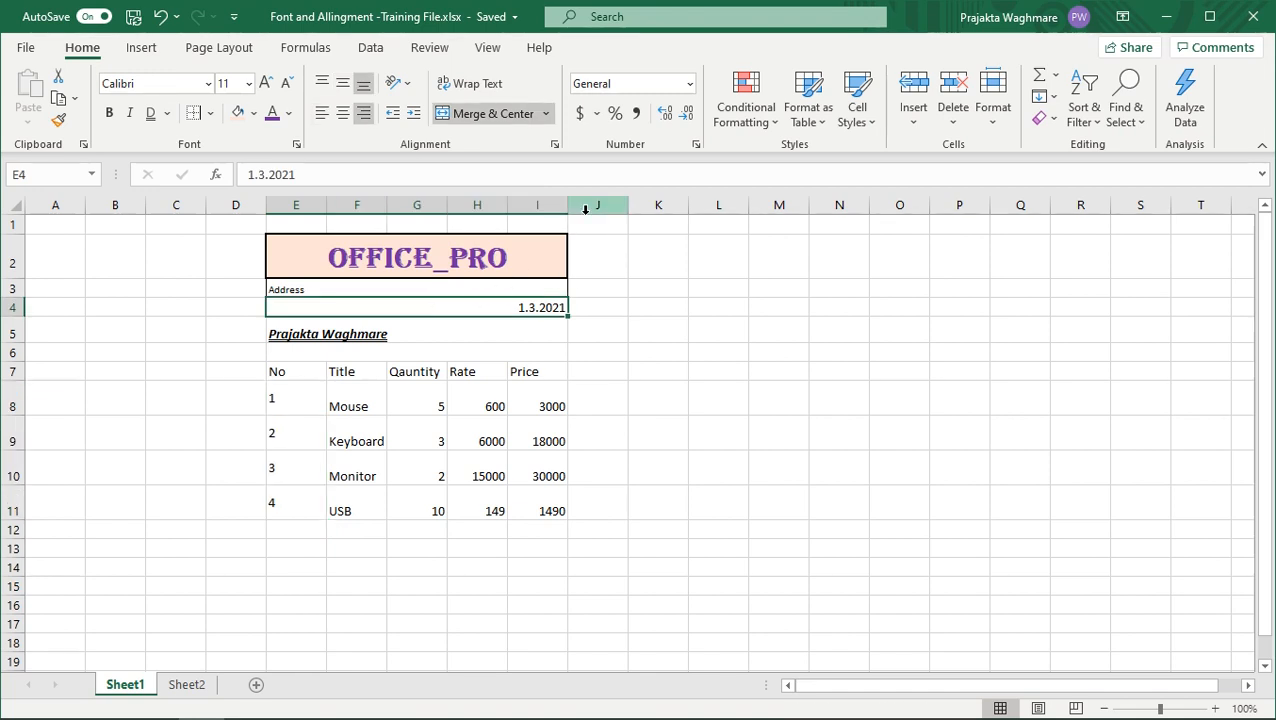
left_click(547, 114)
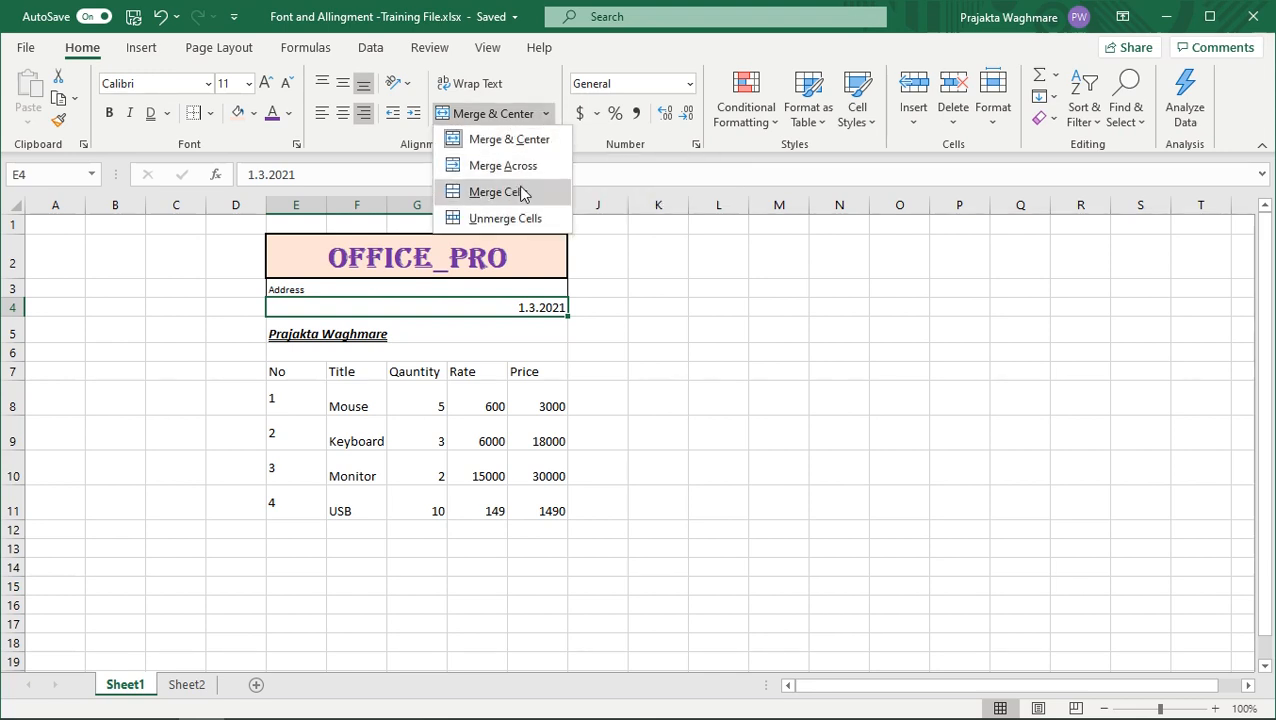
left_click(513, 219)
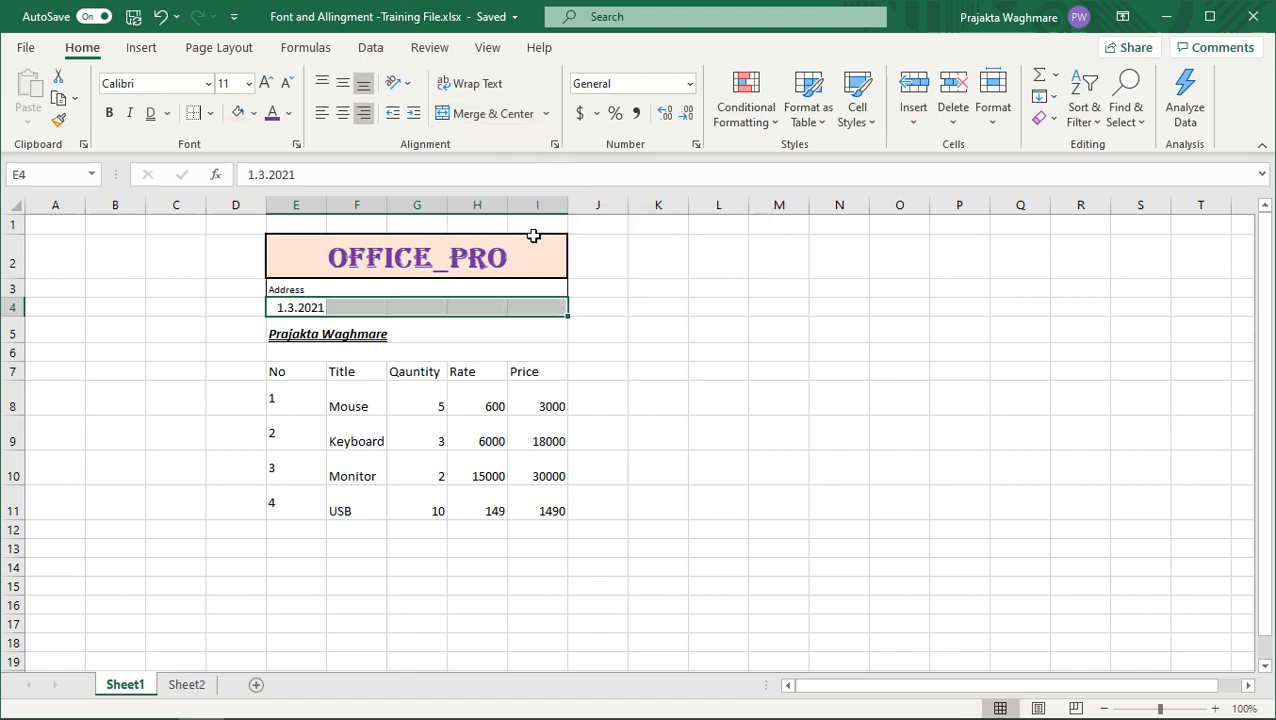
key("ctrl+z")
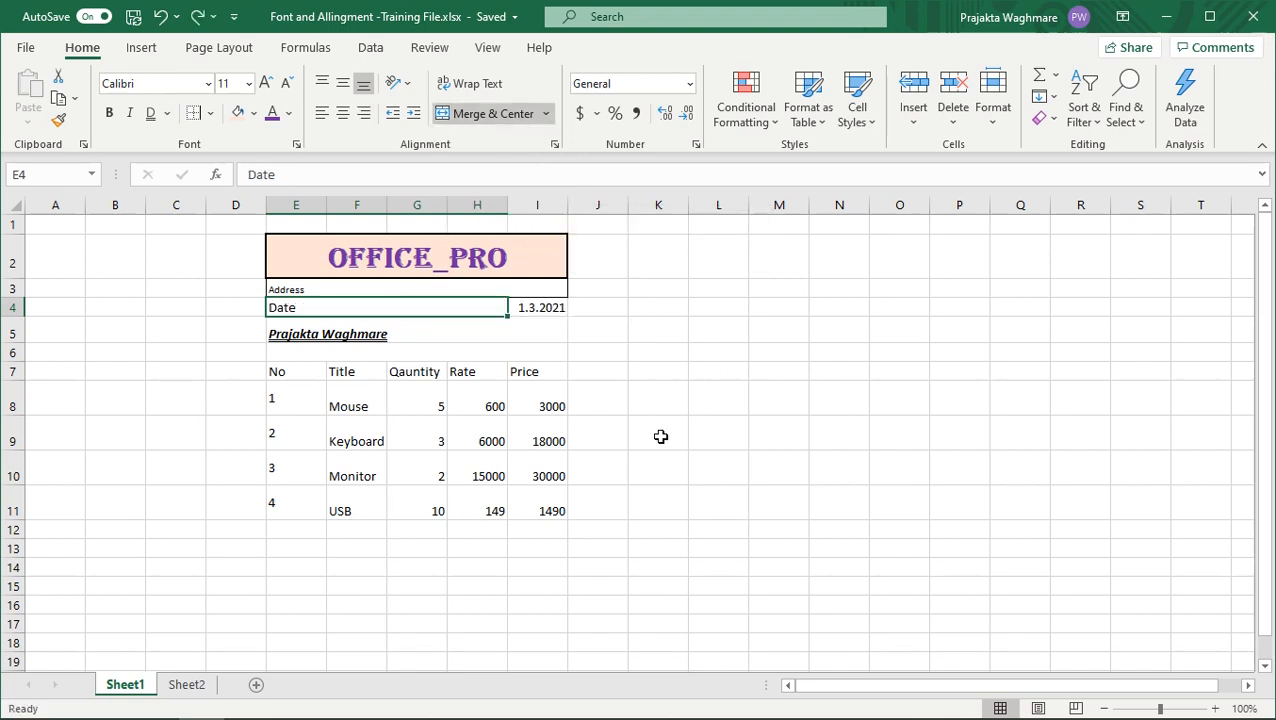
left_click(364, 116)
left_click(727, 579)
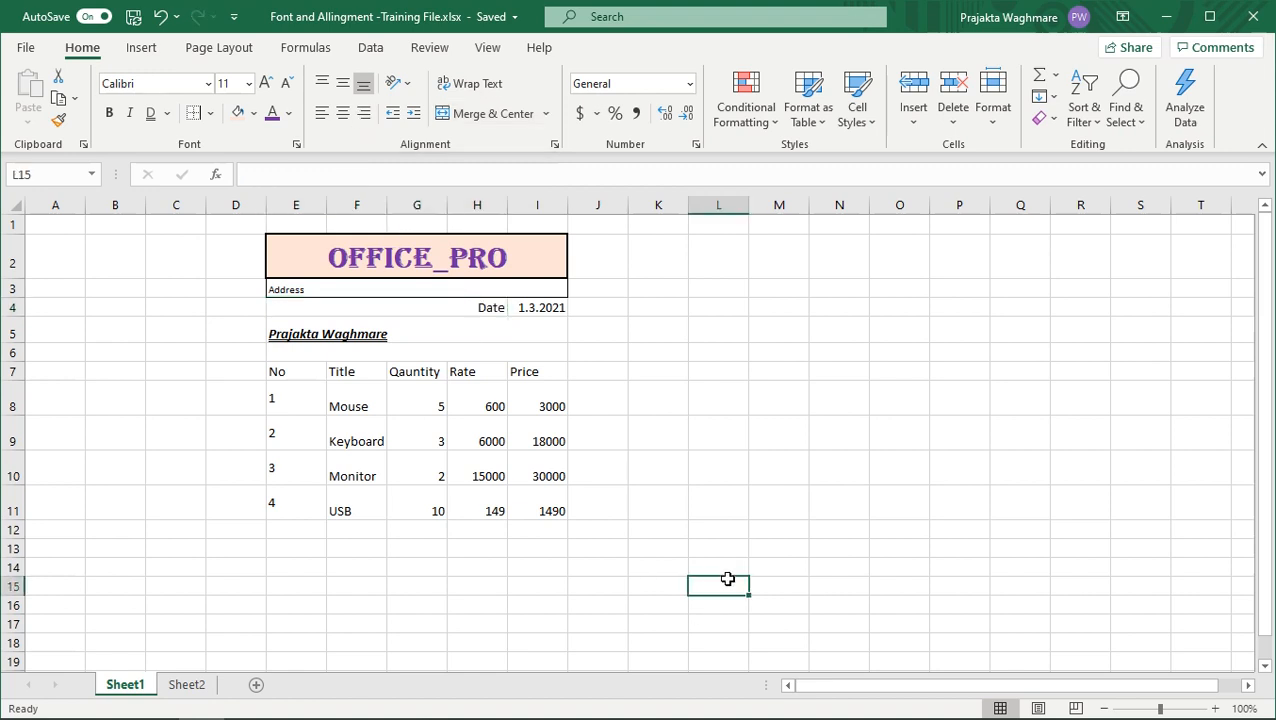
Apply all borders to the range E4:I11, from the Date row through the USB row
left_click_drag(285, 310, 450, 509)
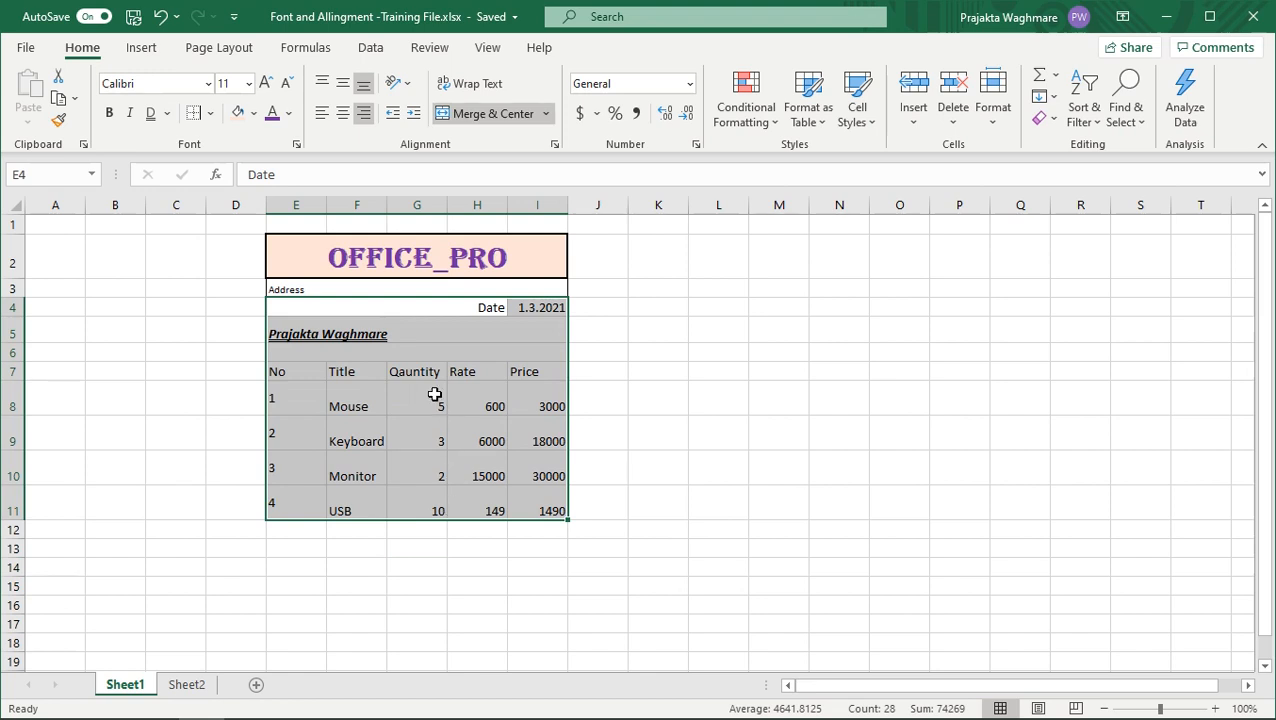
left_click(211, 114)
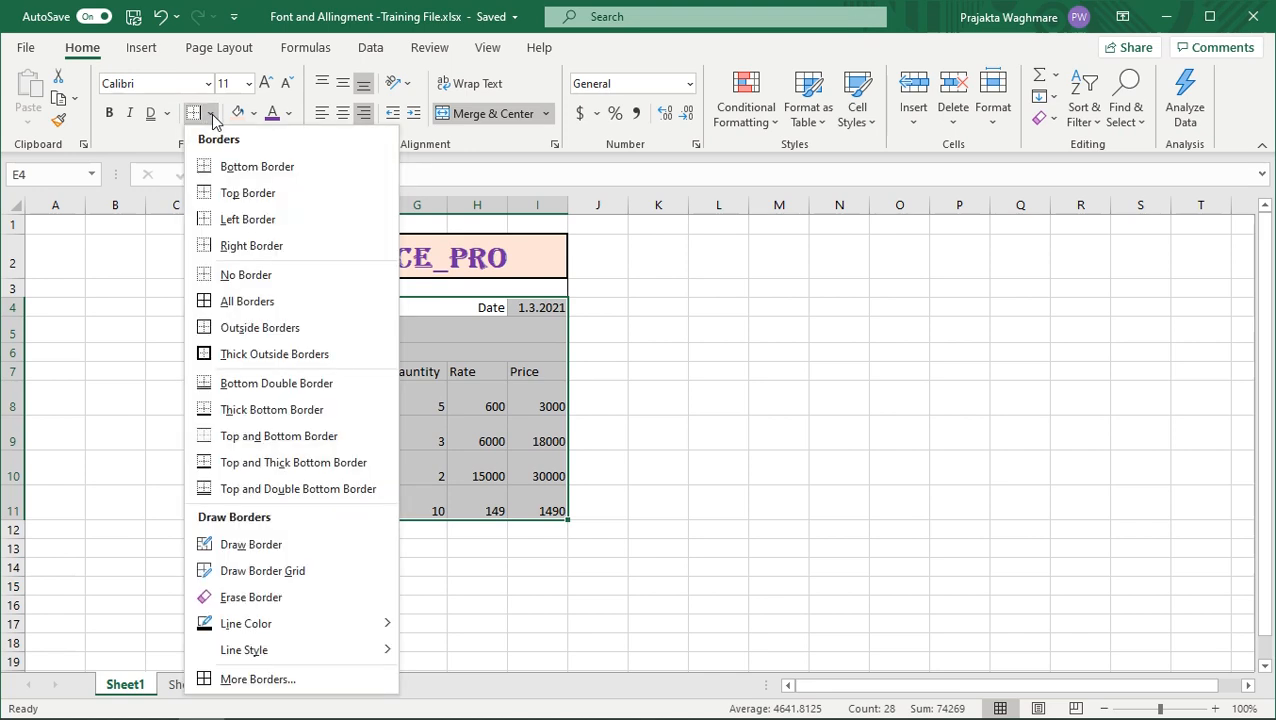
left_click(237, 311)
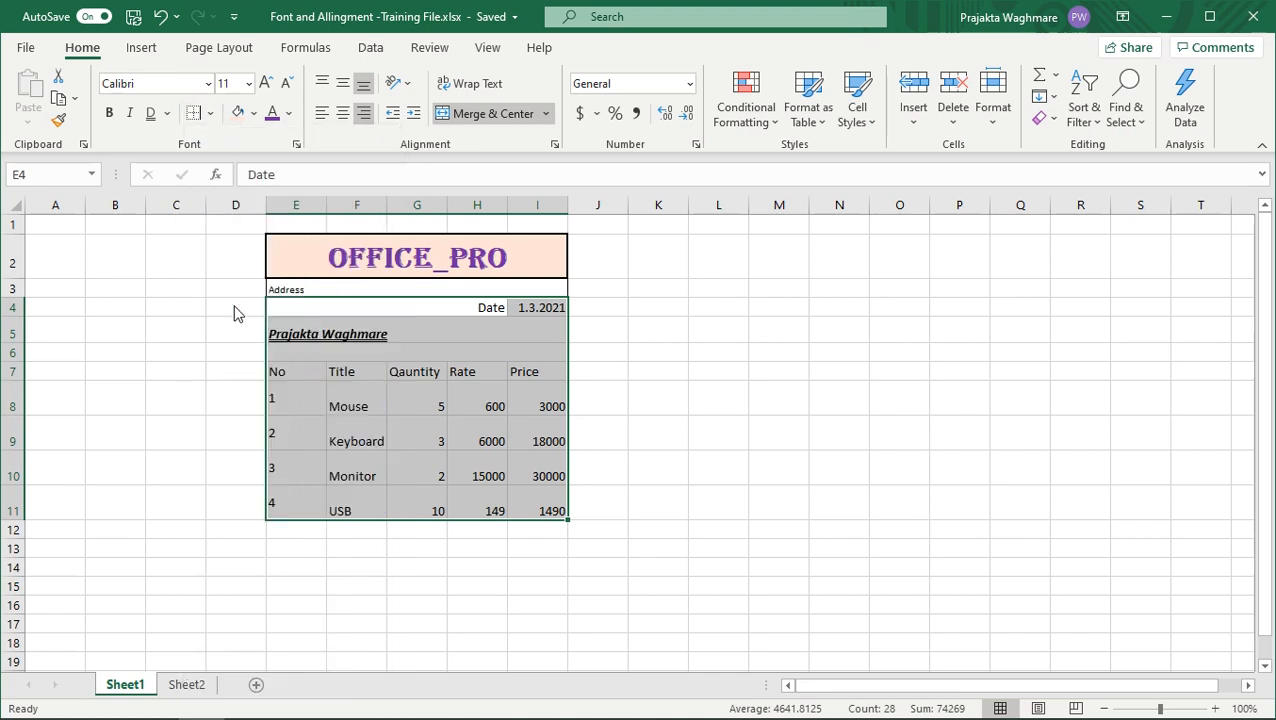
left_click(621, 397)
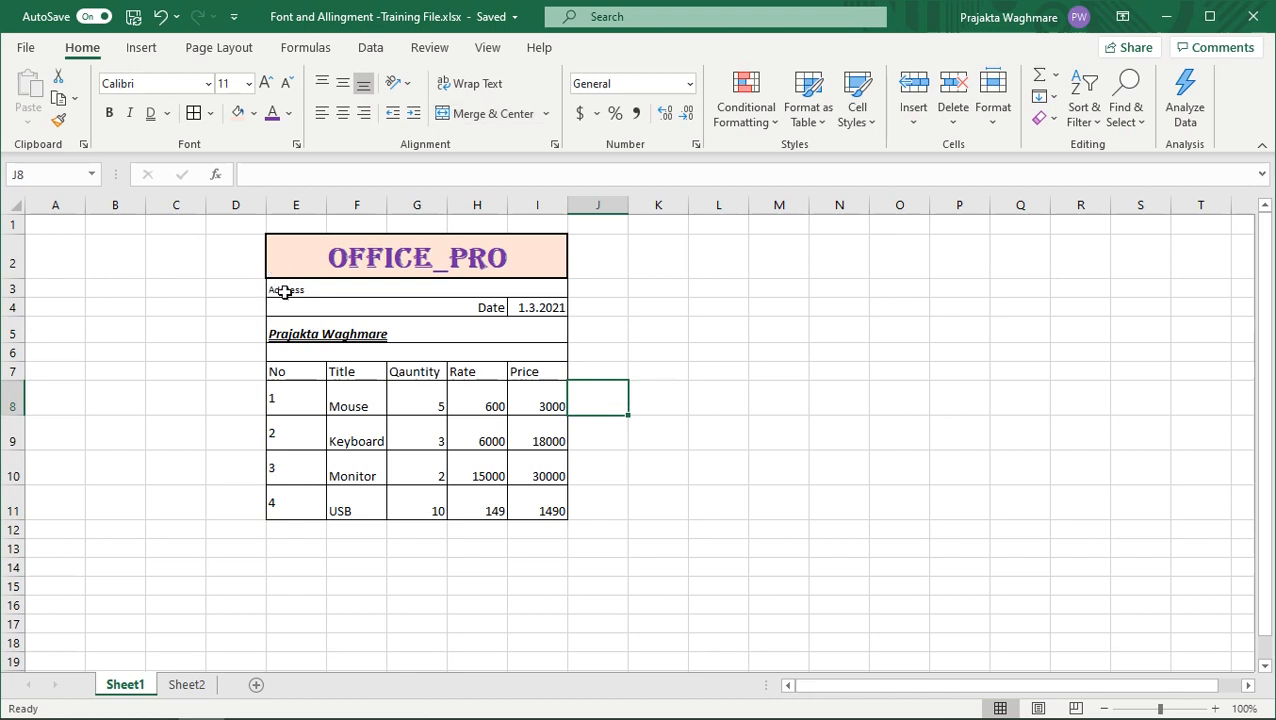
Apply thick outside borders around the whole invoice range E2:I11
left_click_drag(285, 291, 464, 501)
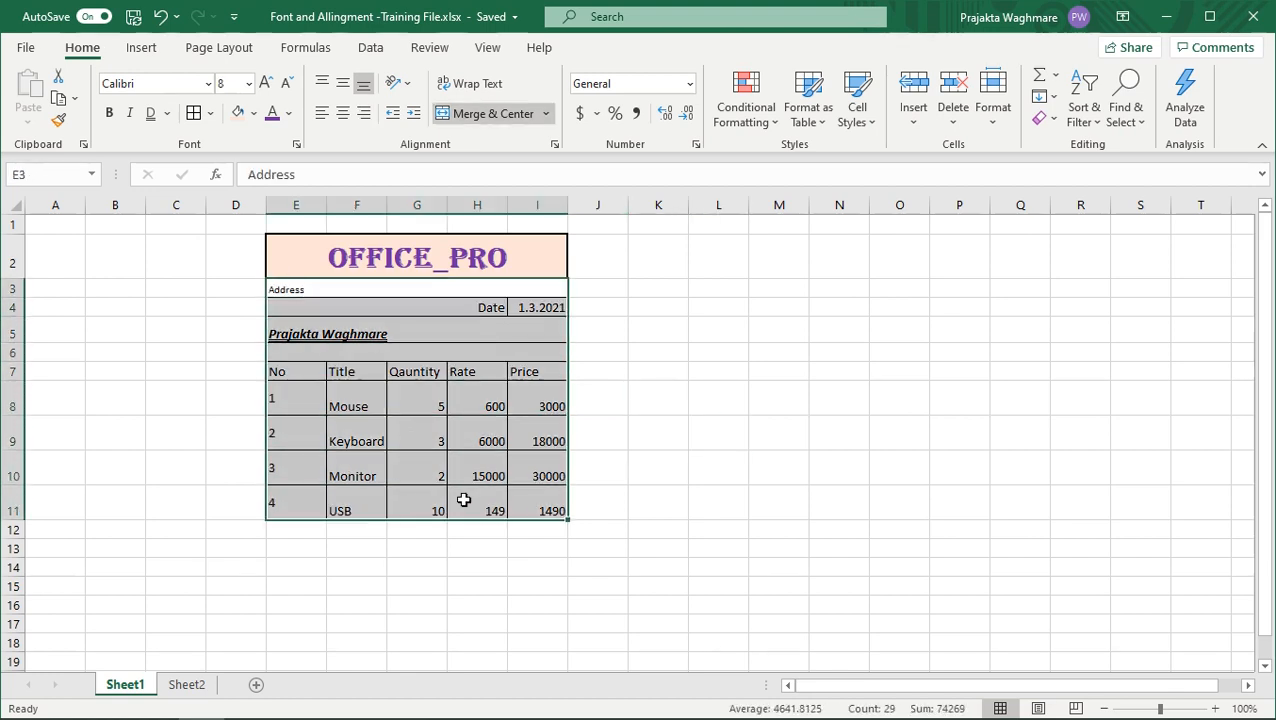
left_click(646, 447)
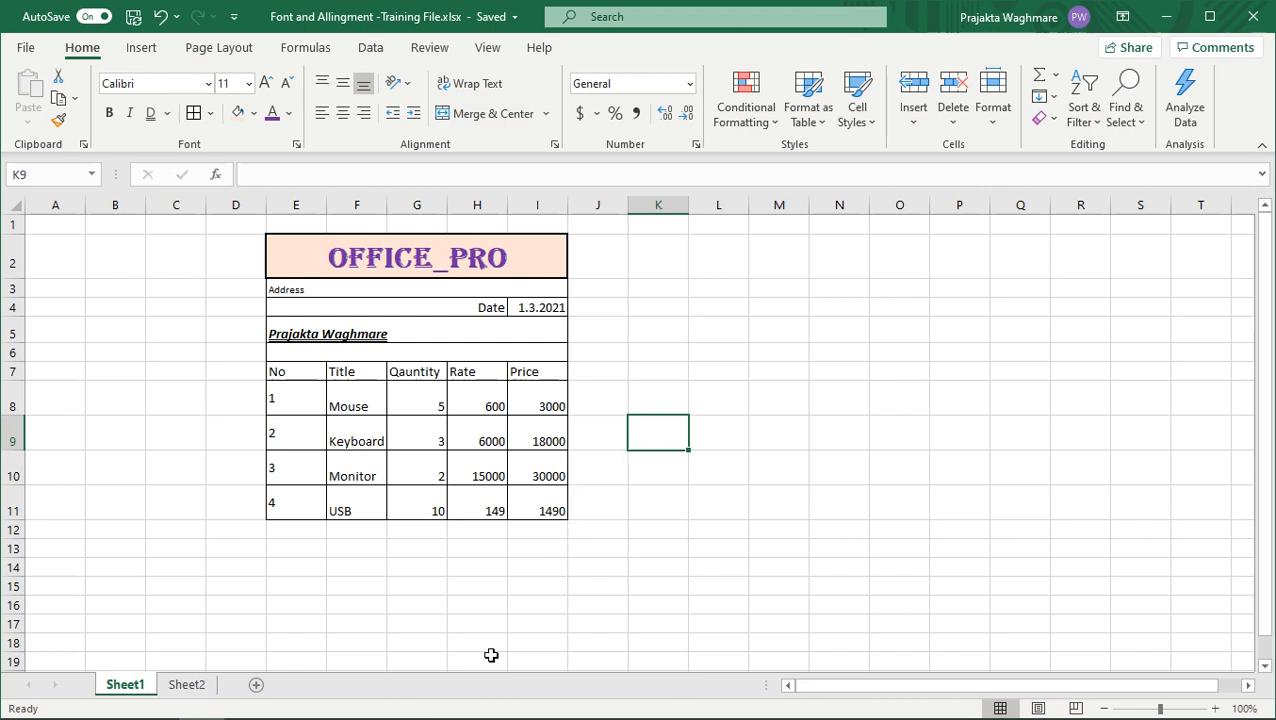
left_click_drag(410, 258, 475, 497)
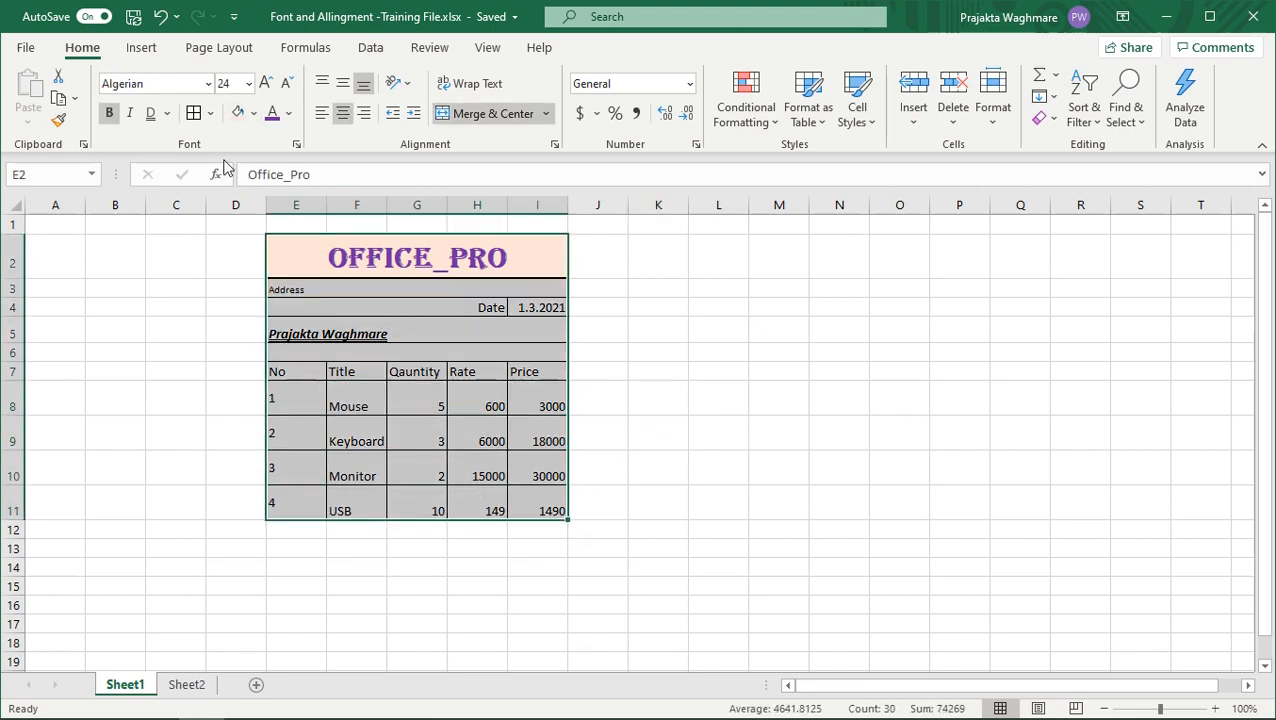
left_click(211, 113)
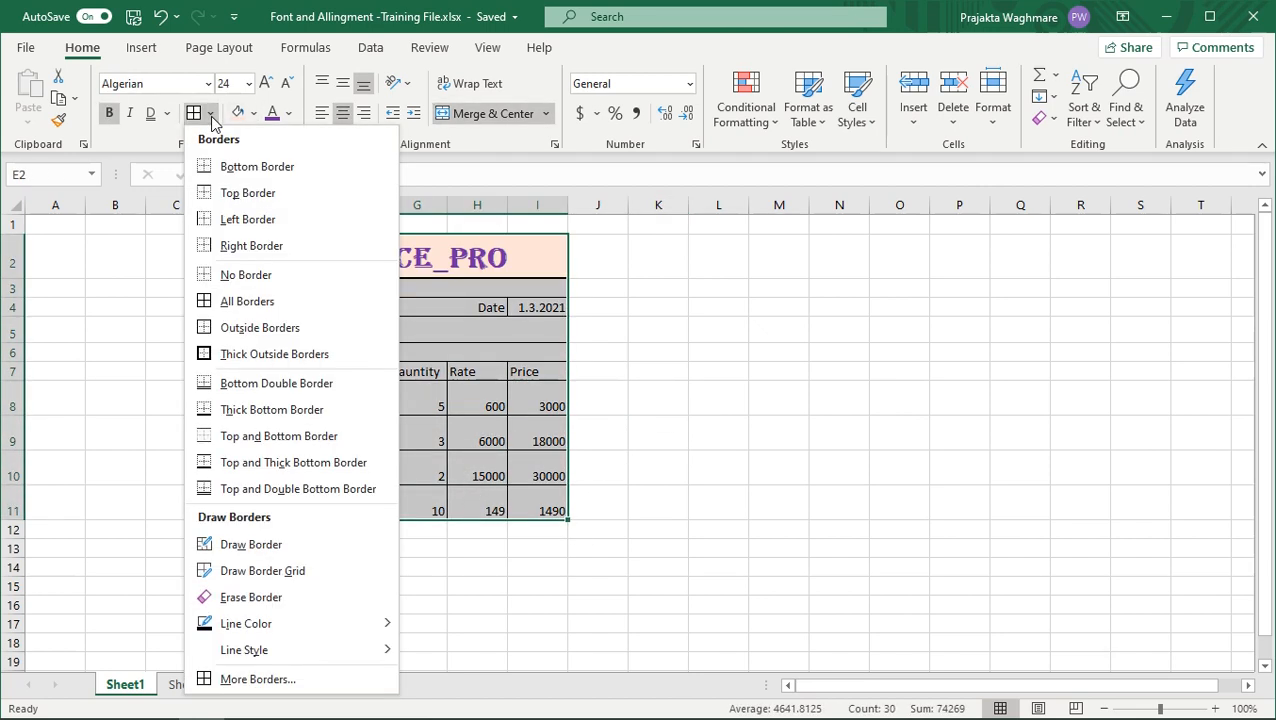
left_click(296, 352)
left_click(649, 348)
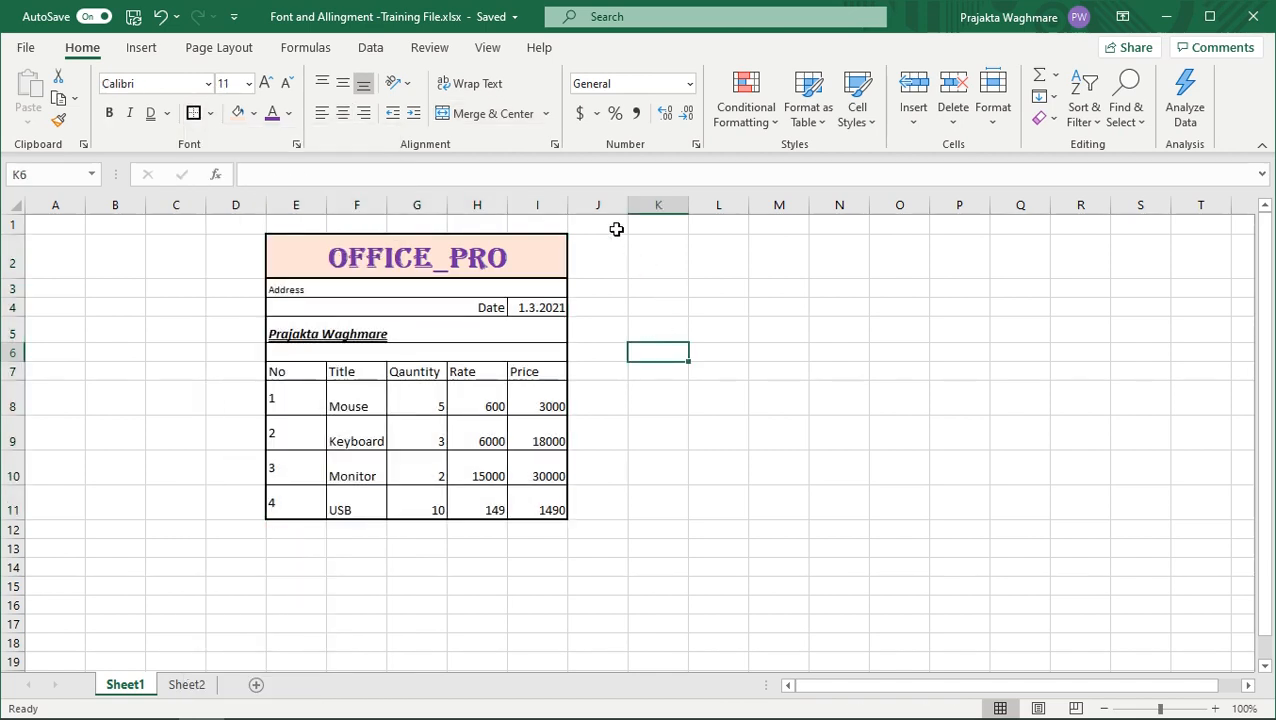
key("Down")
key("Down")
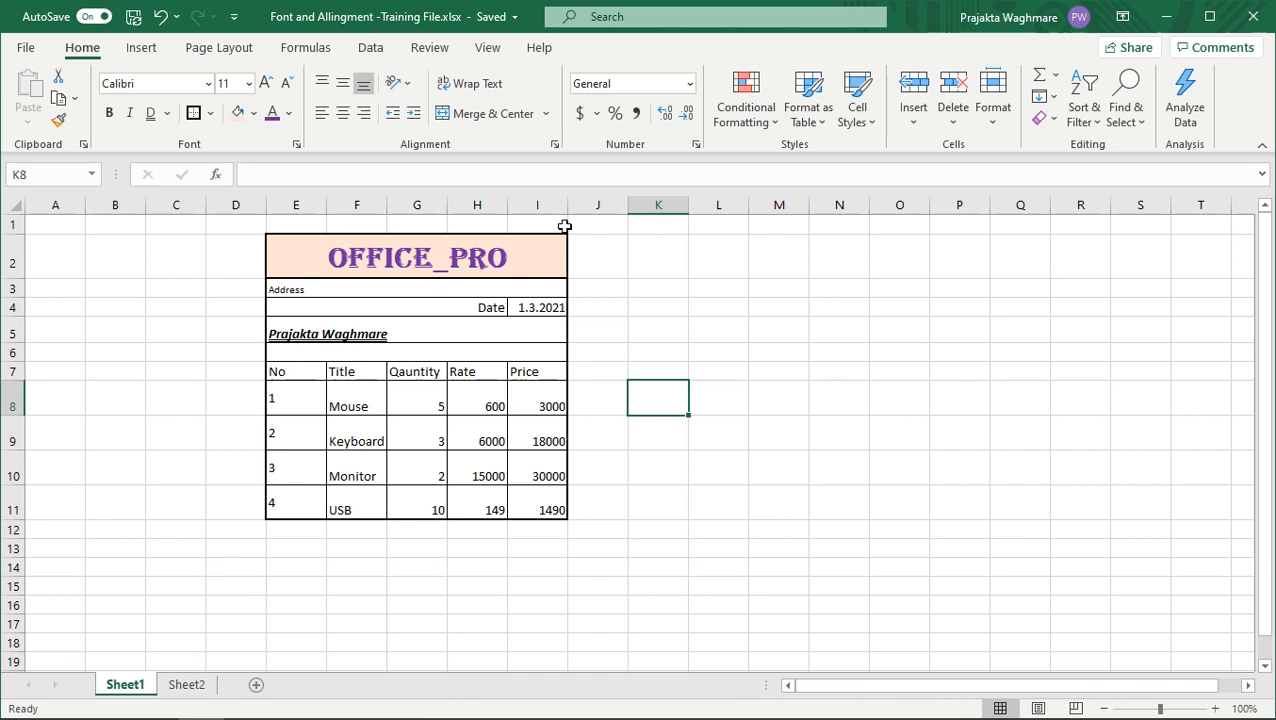
key("Right")
key("Down")
key("Down")
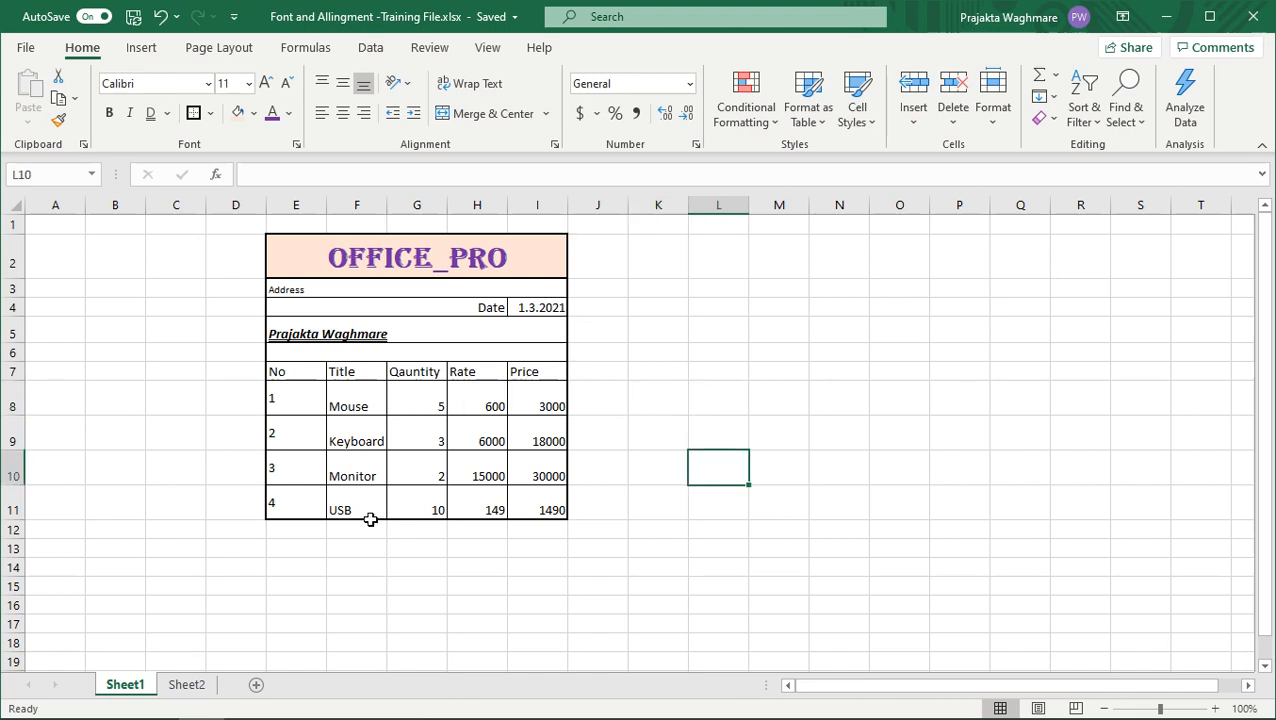
Check the full Keyboard logitech entry in F9, wrap its text within the cell and slightly widen column F
left_click(349, 440)
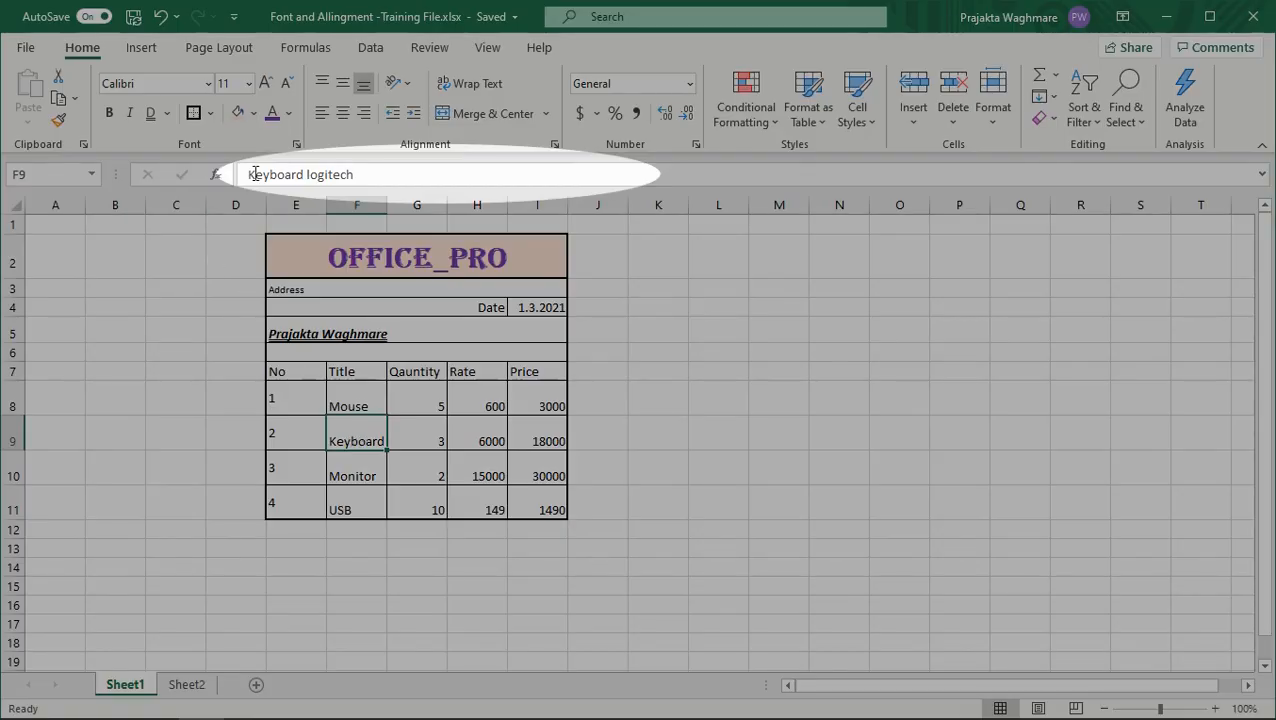
left_click(380, 176)
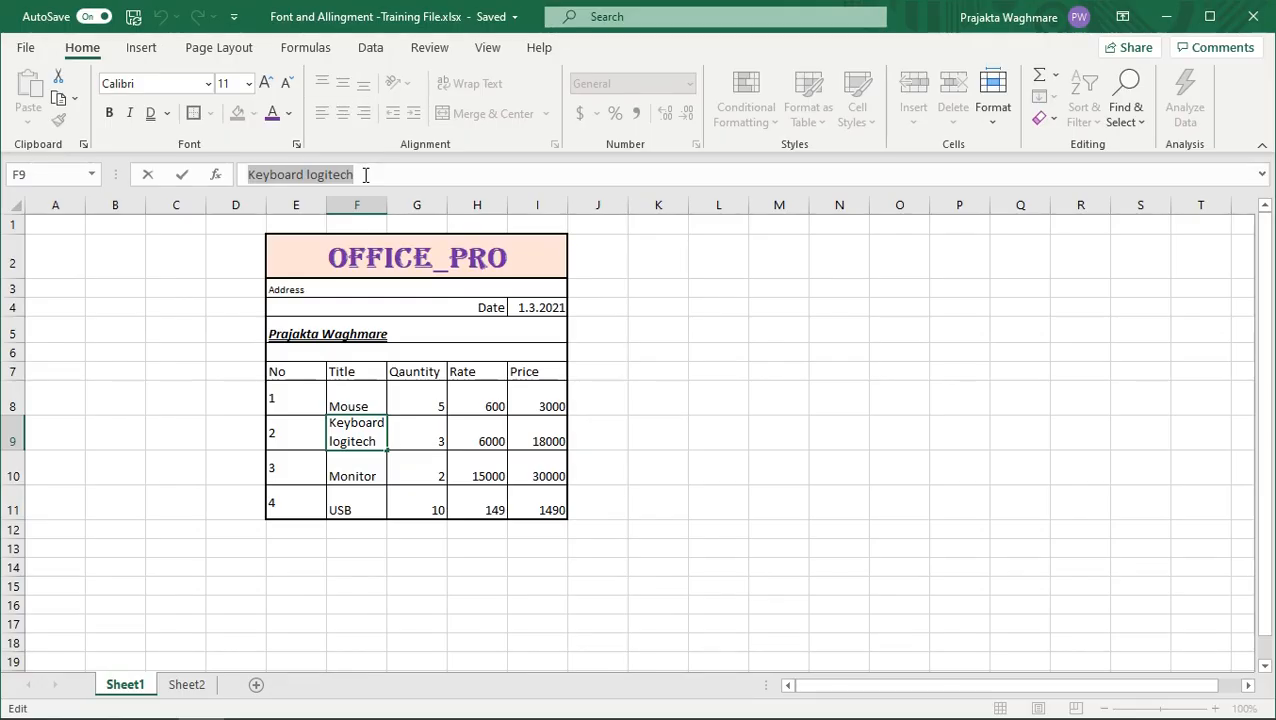
left_click_drag(364, 174, 233, 172)
left_click(754, 479)
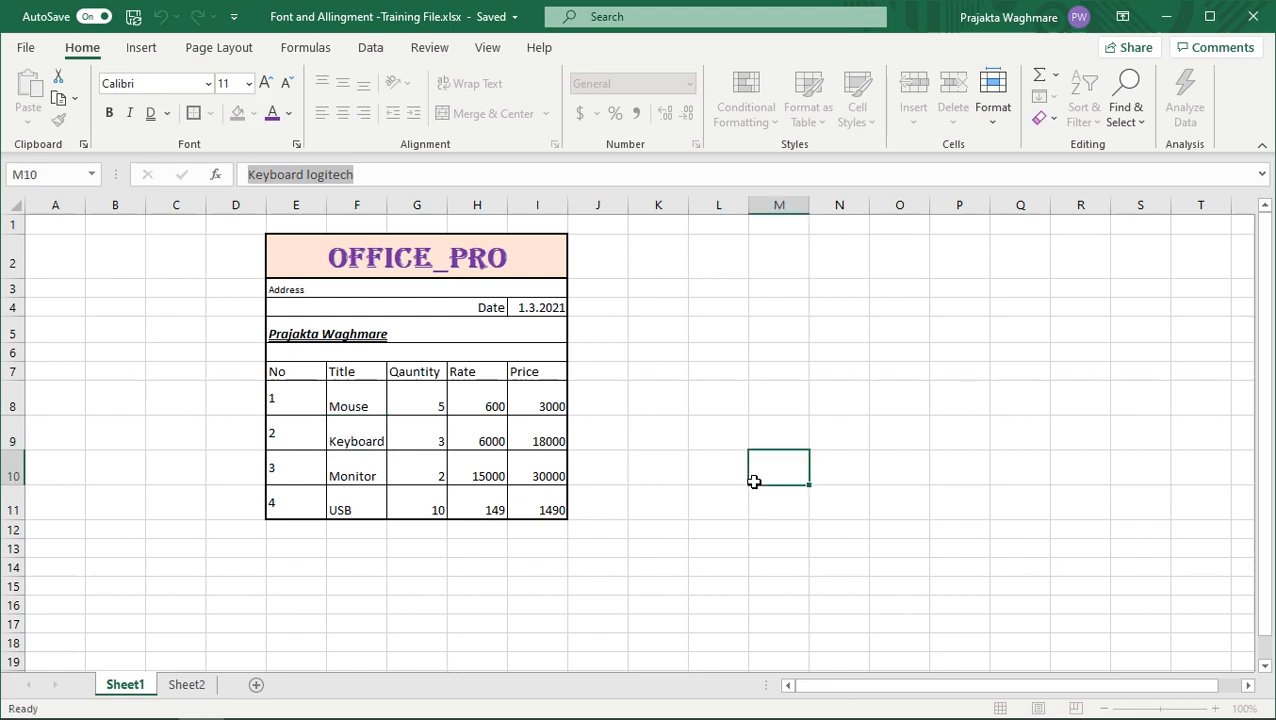
left_click(357, 201)
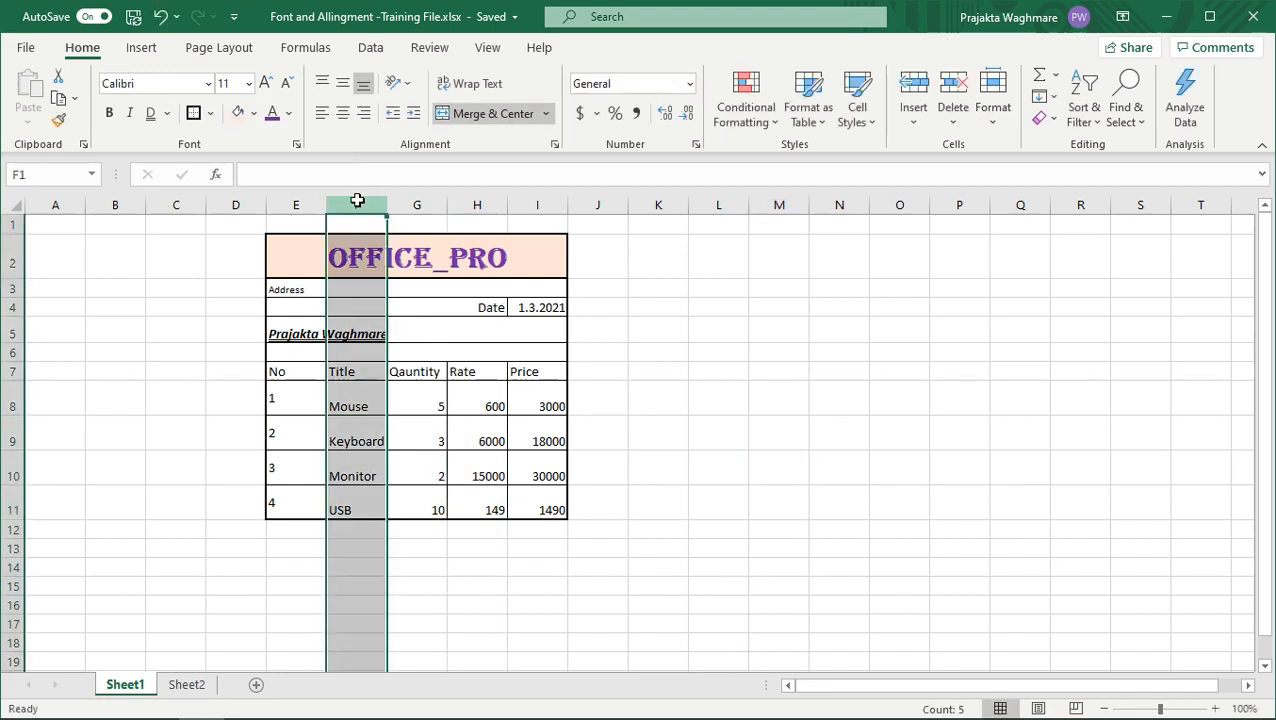
left_click(511, 627)
left_click(357, 434)
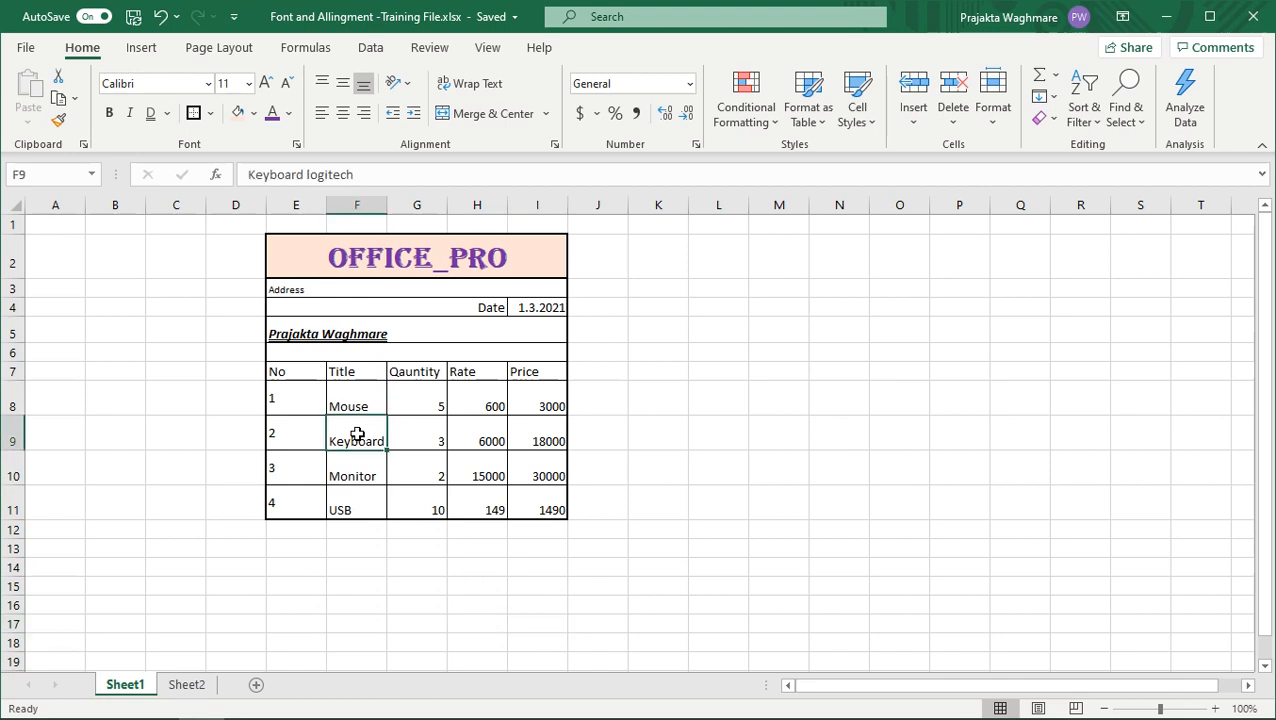
left_click(494, 86)
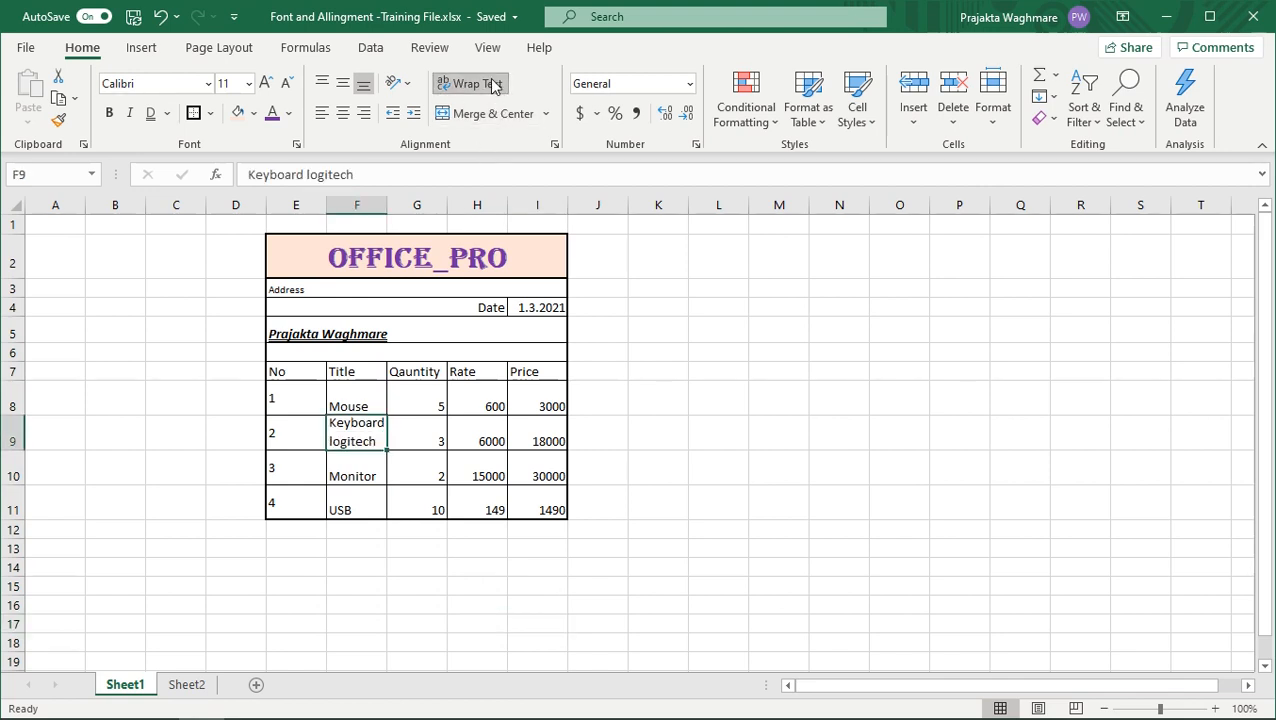
left_click(680, 568)
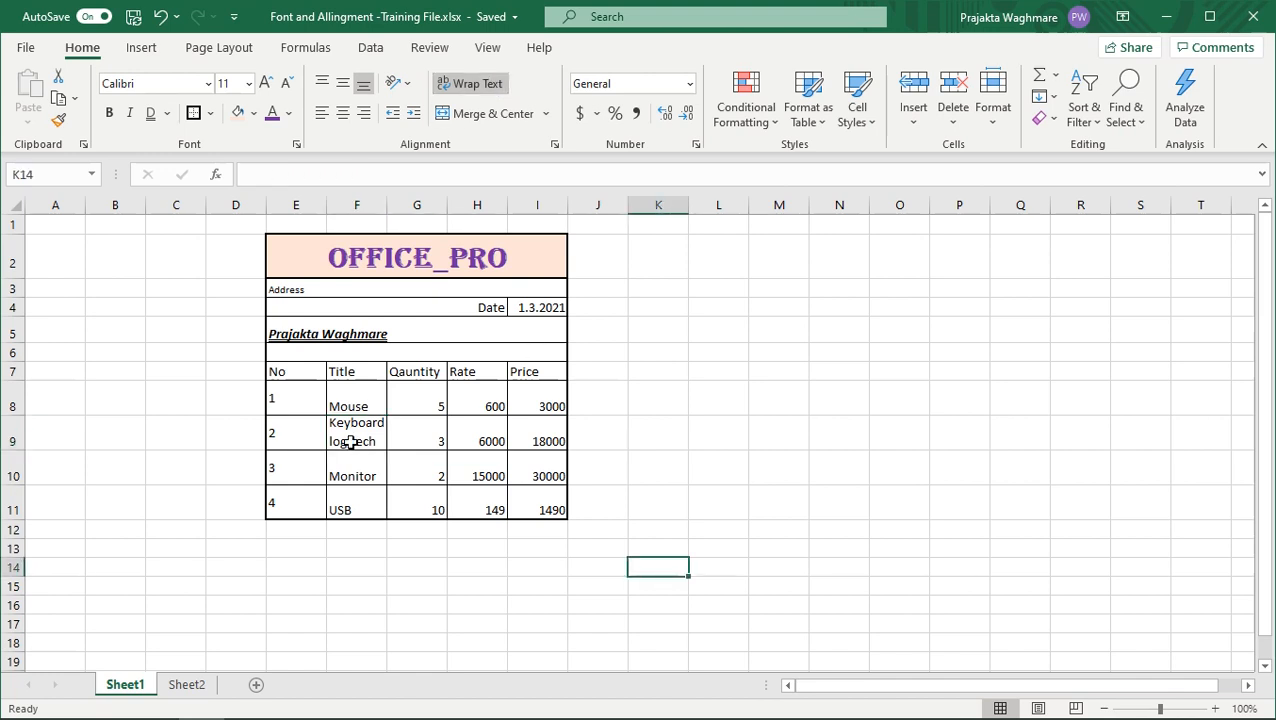
left_click(352, 205)
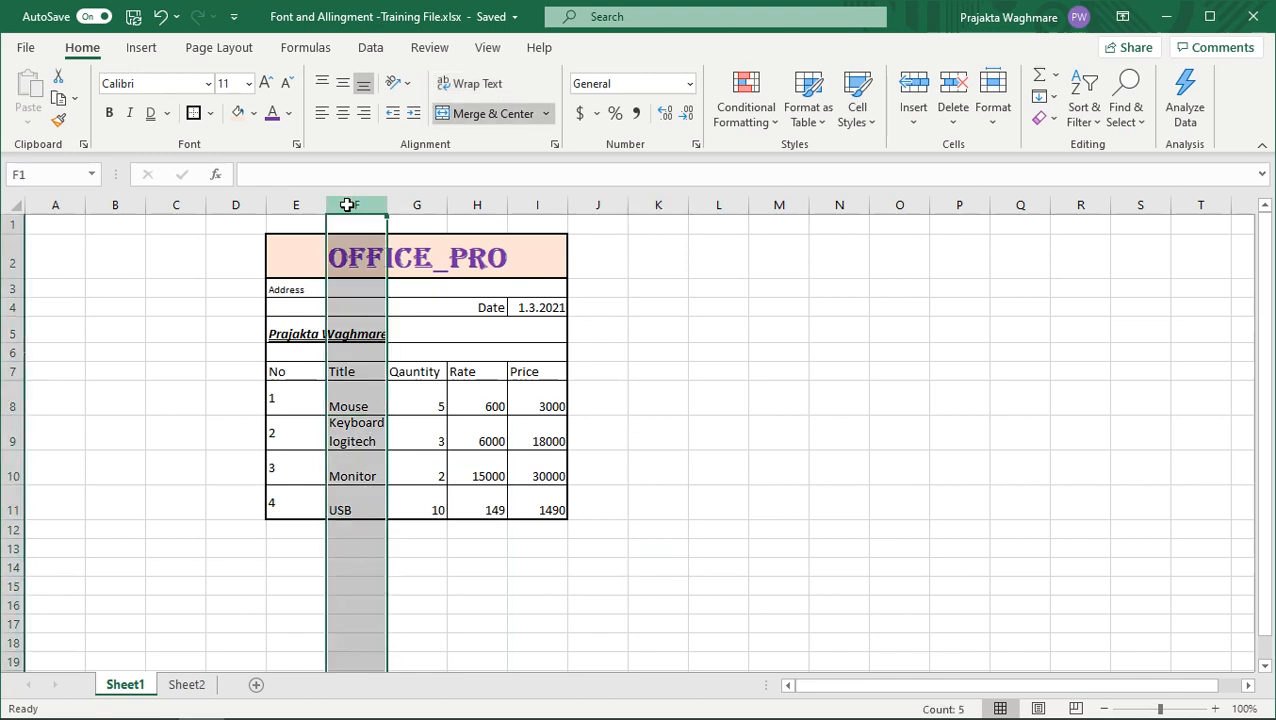
left_click(362, 432)
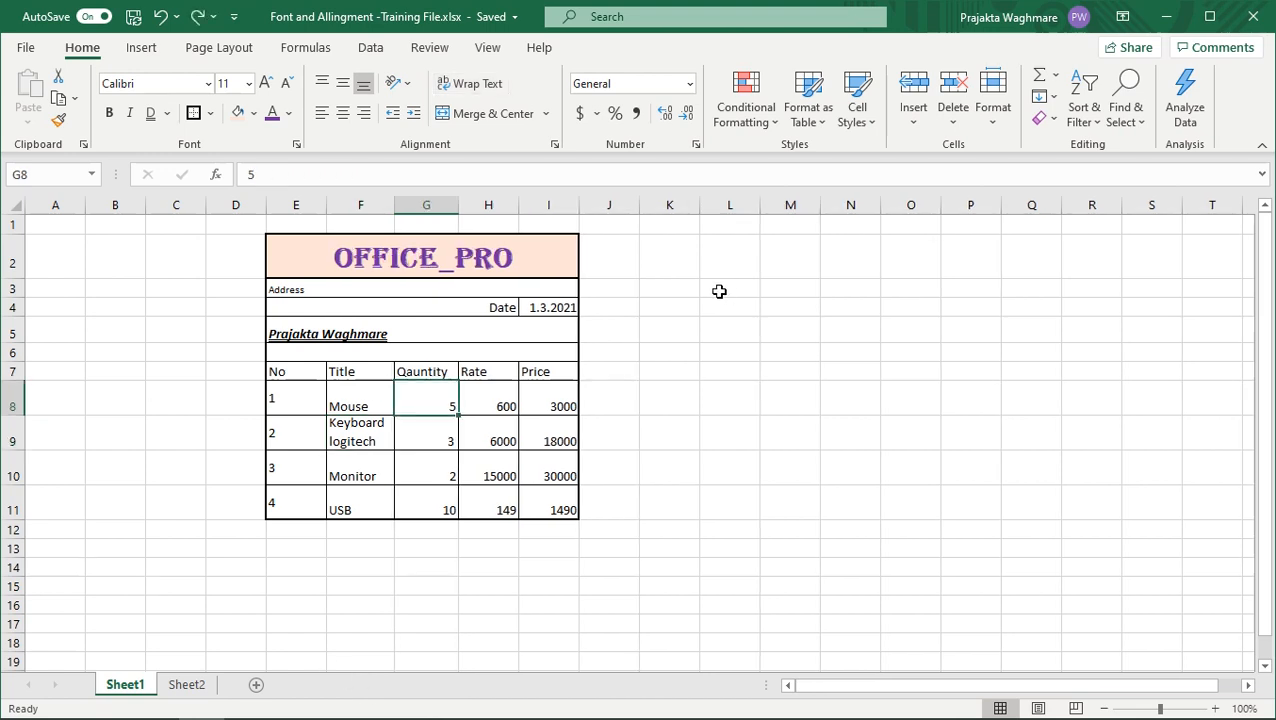
Try decreasing and increasing the indent of the Mouse quantity in G8, and undo the indent changes
left_click(393, 116)
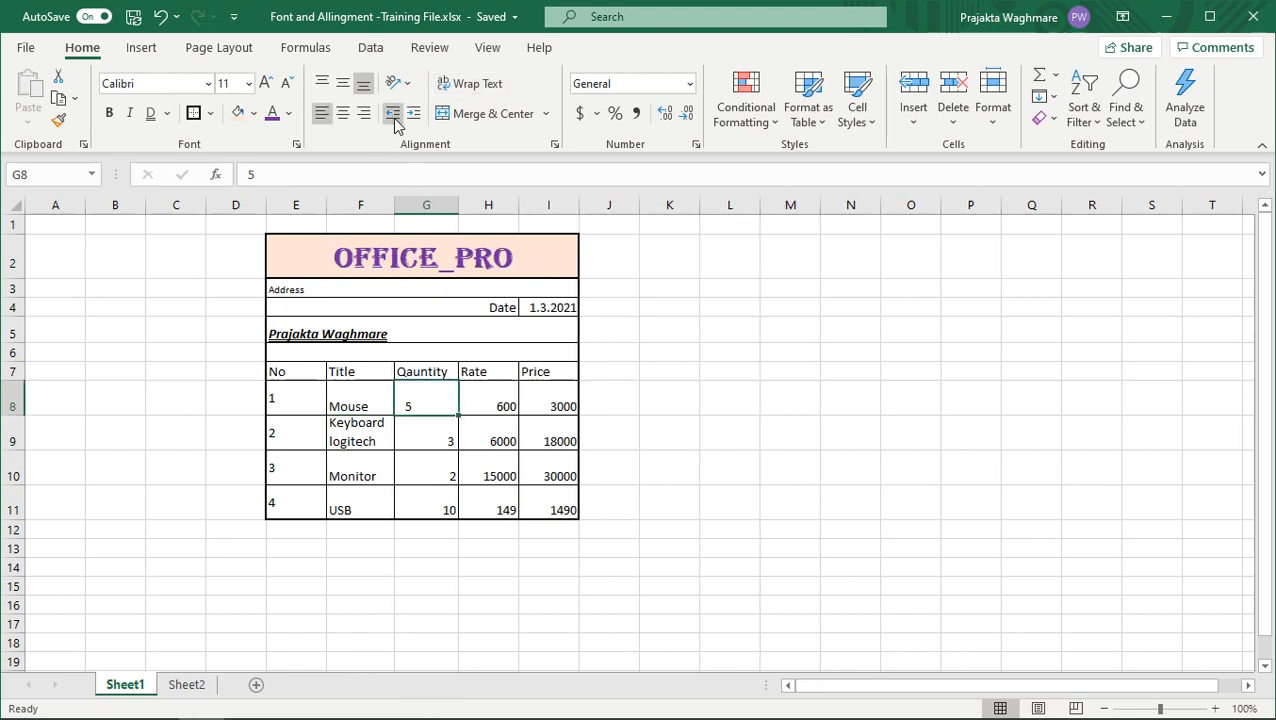
left_click(393, 115)
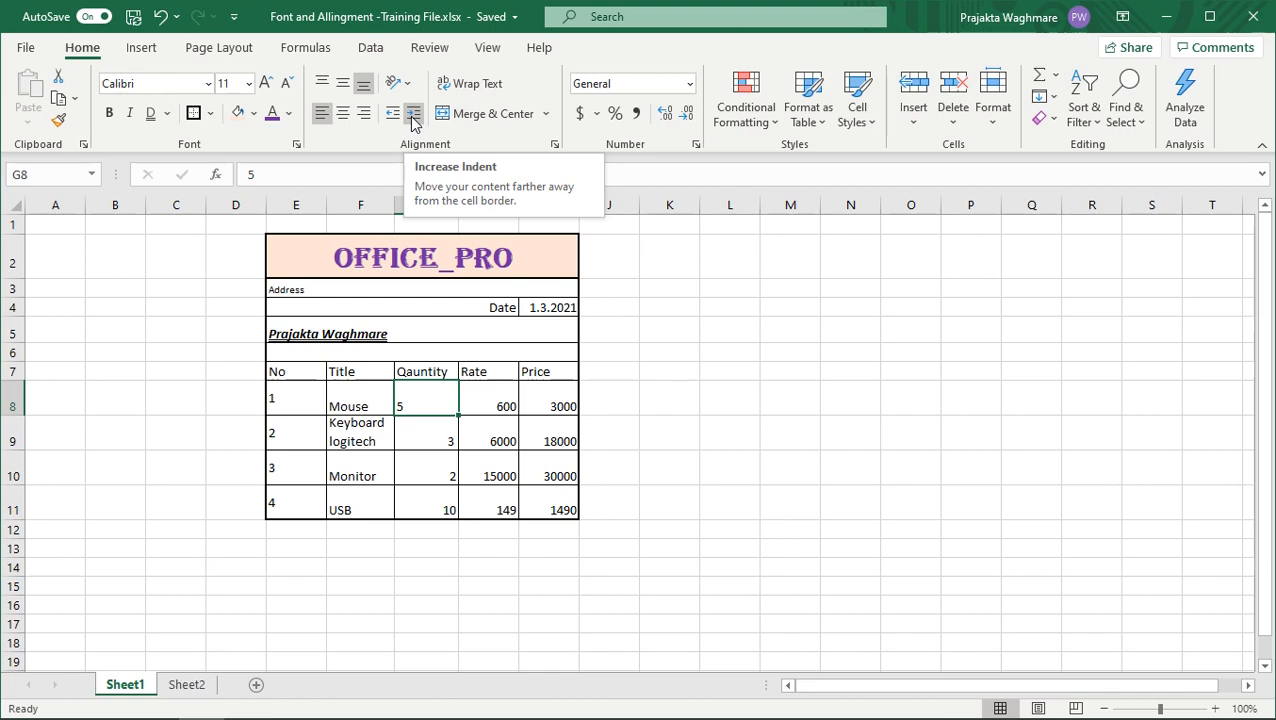
left_click(413, 118)
left_click(413, 118)
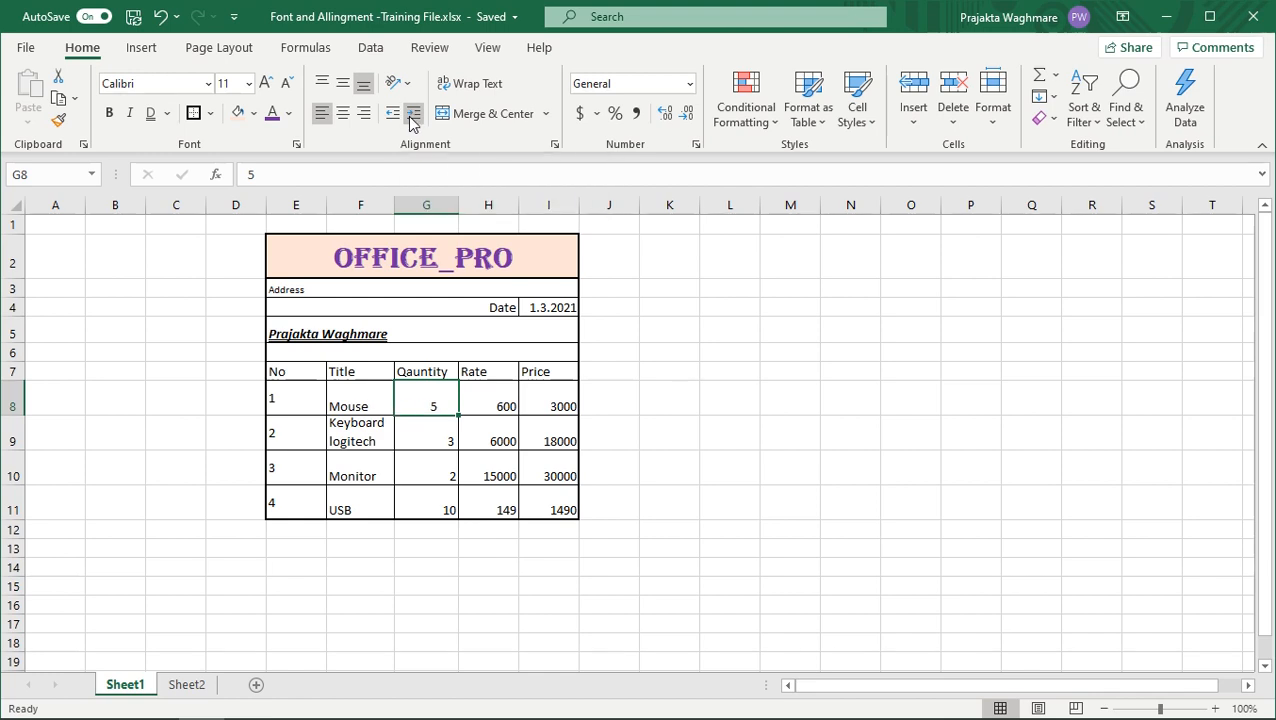
key("ctrl+z")
left_click(729, 432)
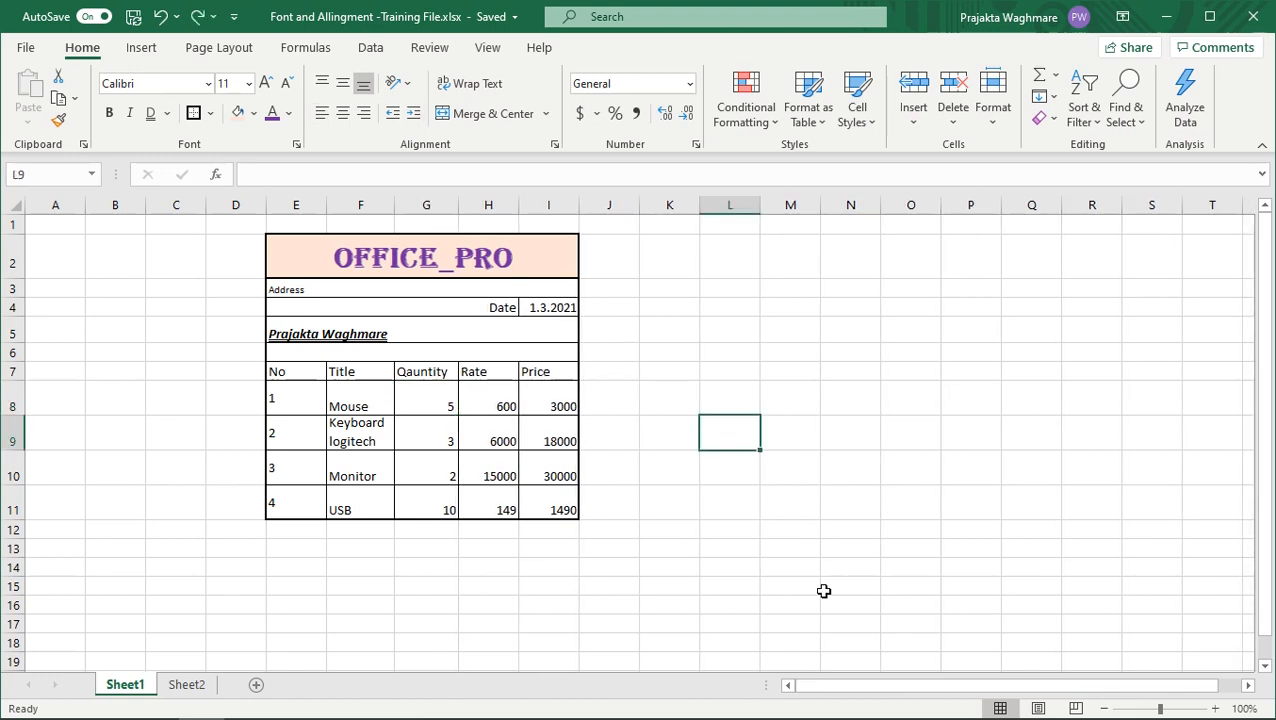
Switch to Sheet2 and examine the employee IDs, date headers and daily values in C4:J7
left_click(200, 685)
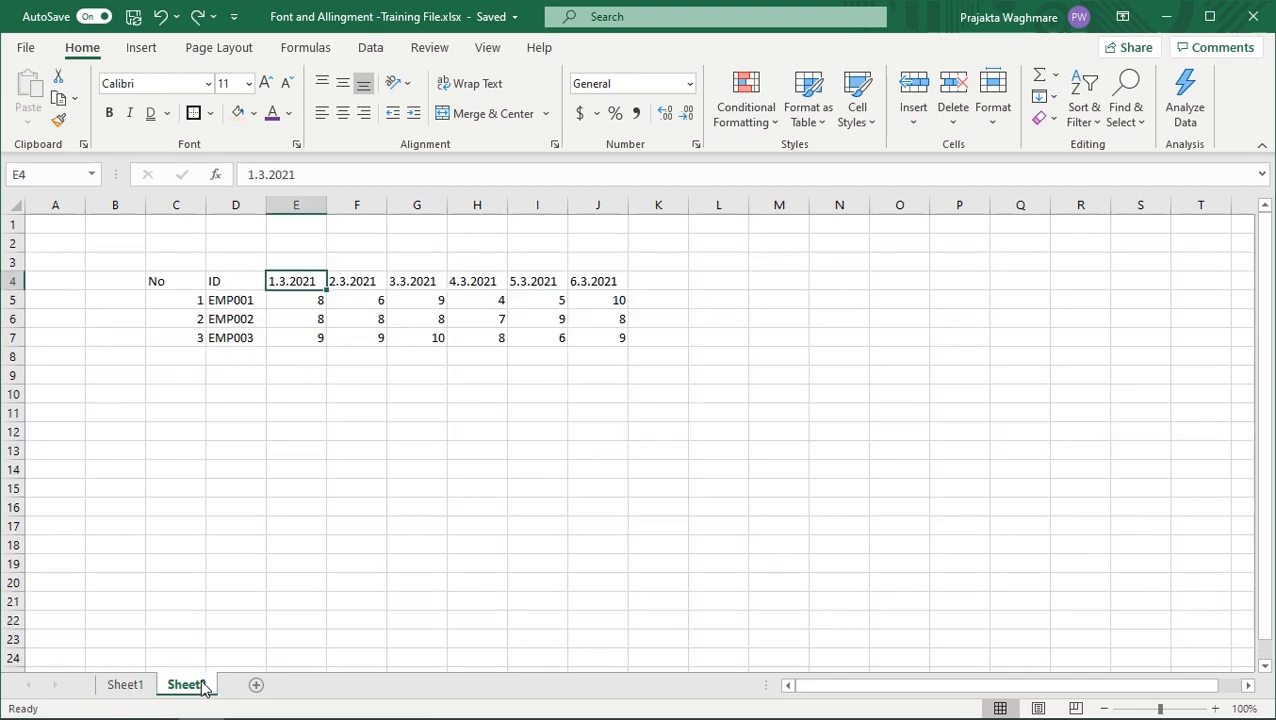
left_click_drag(192, 283, 621, 336)
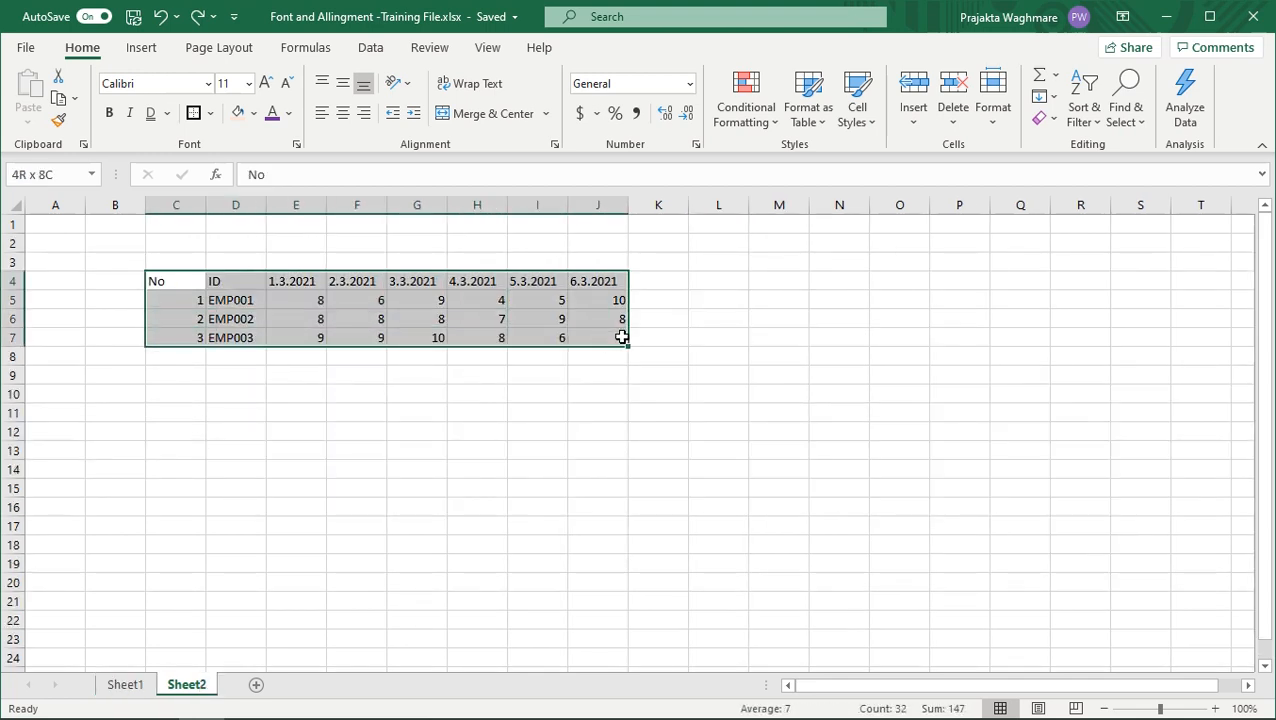
left_click(236, 431)
left_click_drag(258, 301, 257, 334)
left_click(301, 280)
left_click_drag(301, 280, 580, 282)
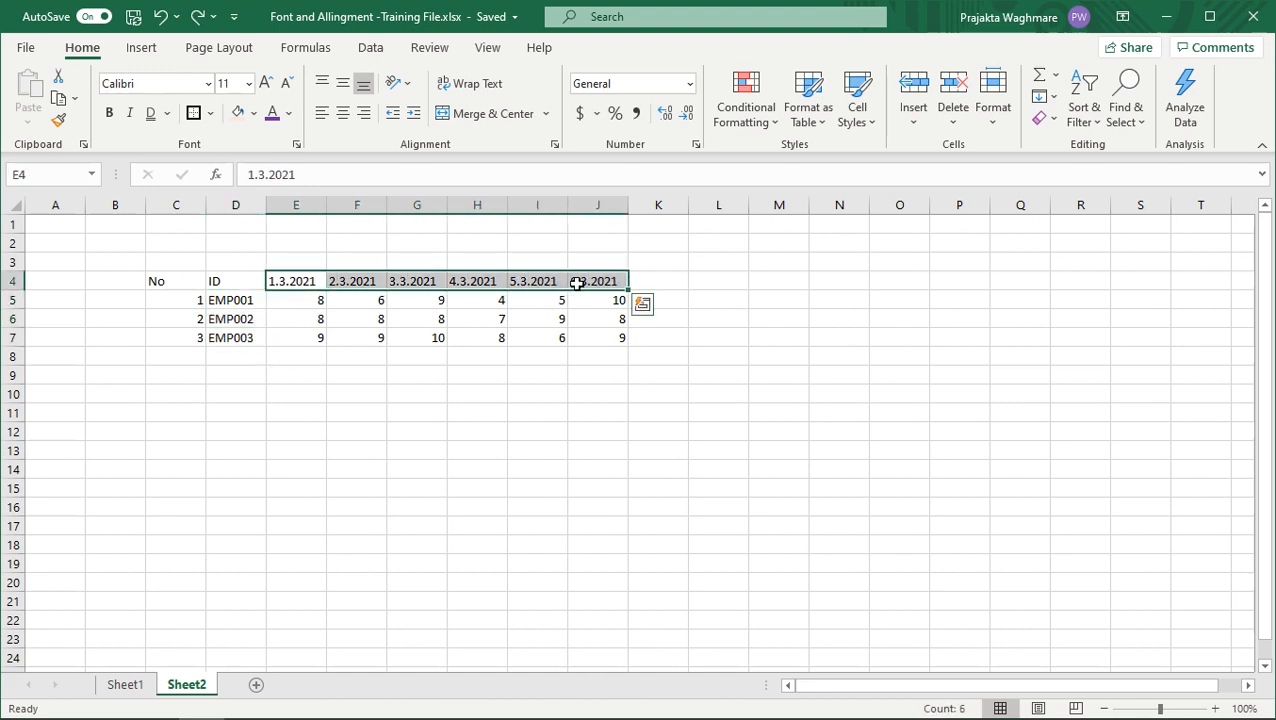
left_click(340, 302)
left_click(350, 333)
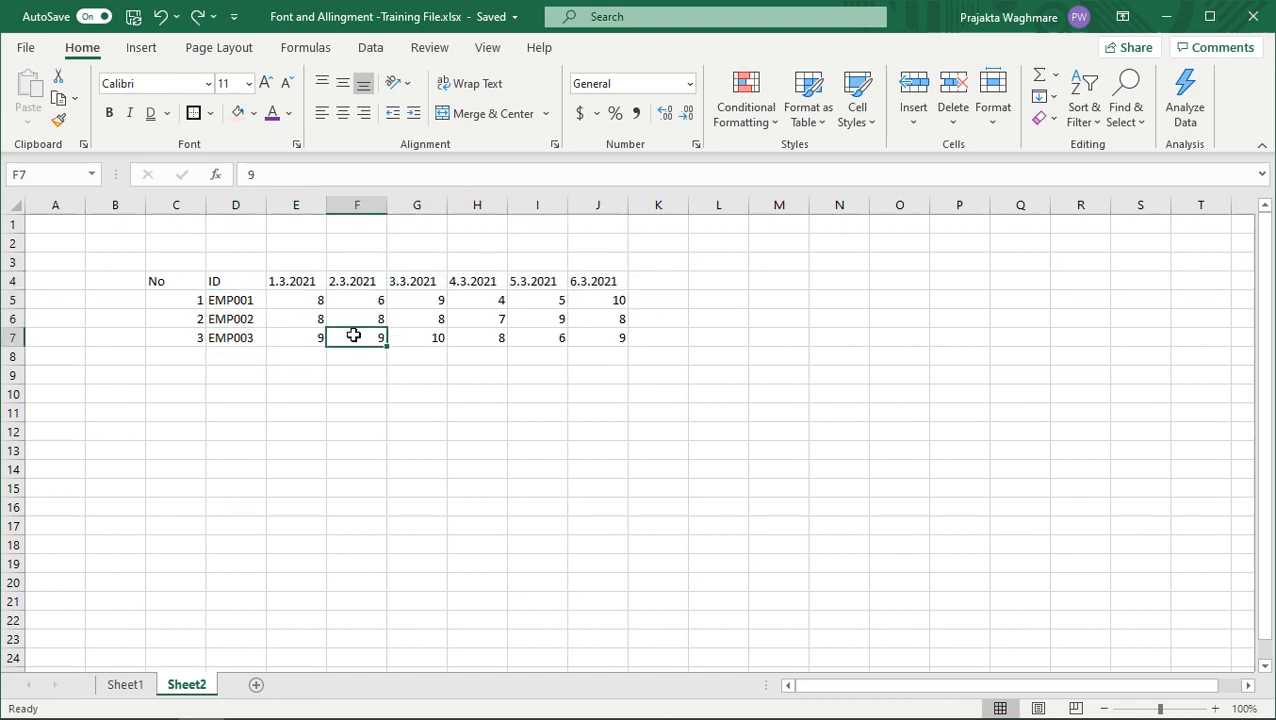
left_click(362, 304)
left_click(438, 313)
left_click(502, 318)
left_click(537, 312)
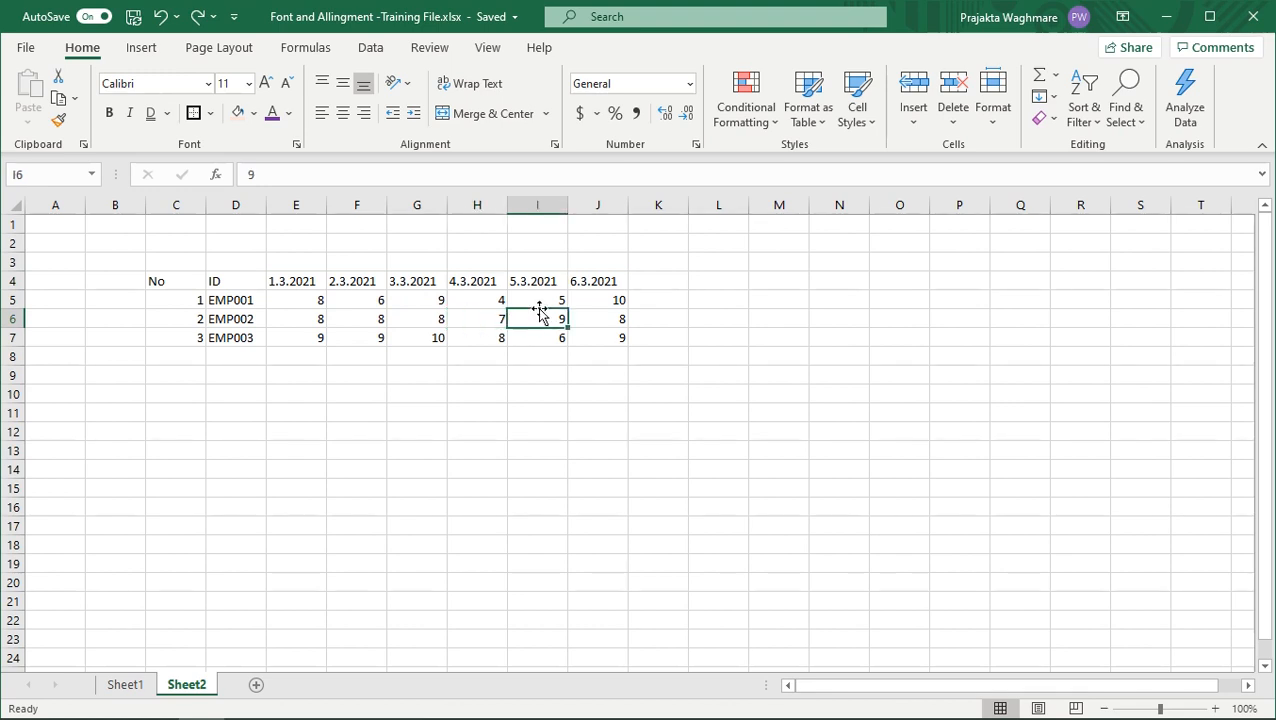
left_click(573, 339)
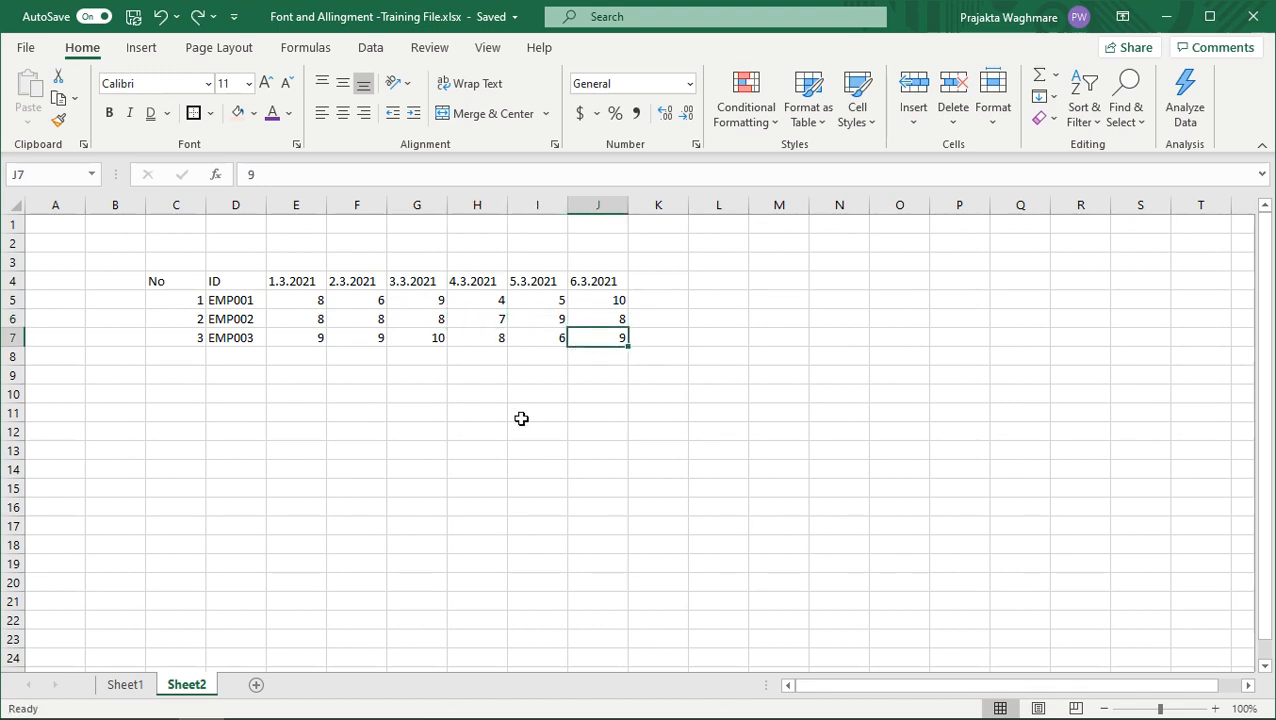
Angle the 1.3.2021 header in E4 counterclockwise and the 2.3.2021 header in F4 clockwise
left_click(307, 284)
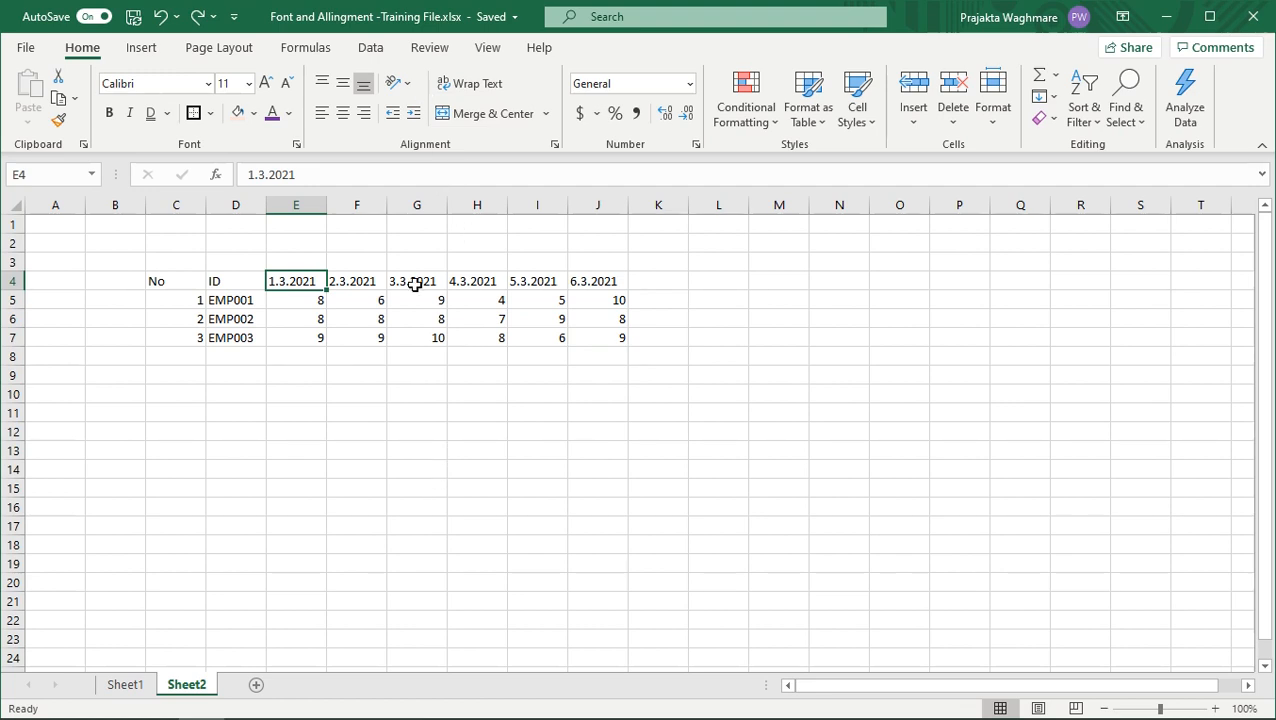
left_click(408, 86)
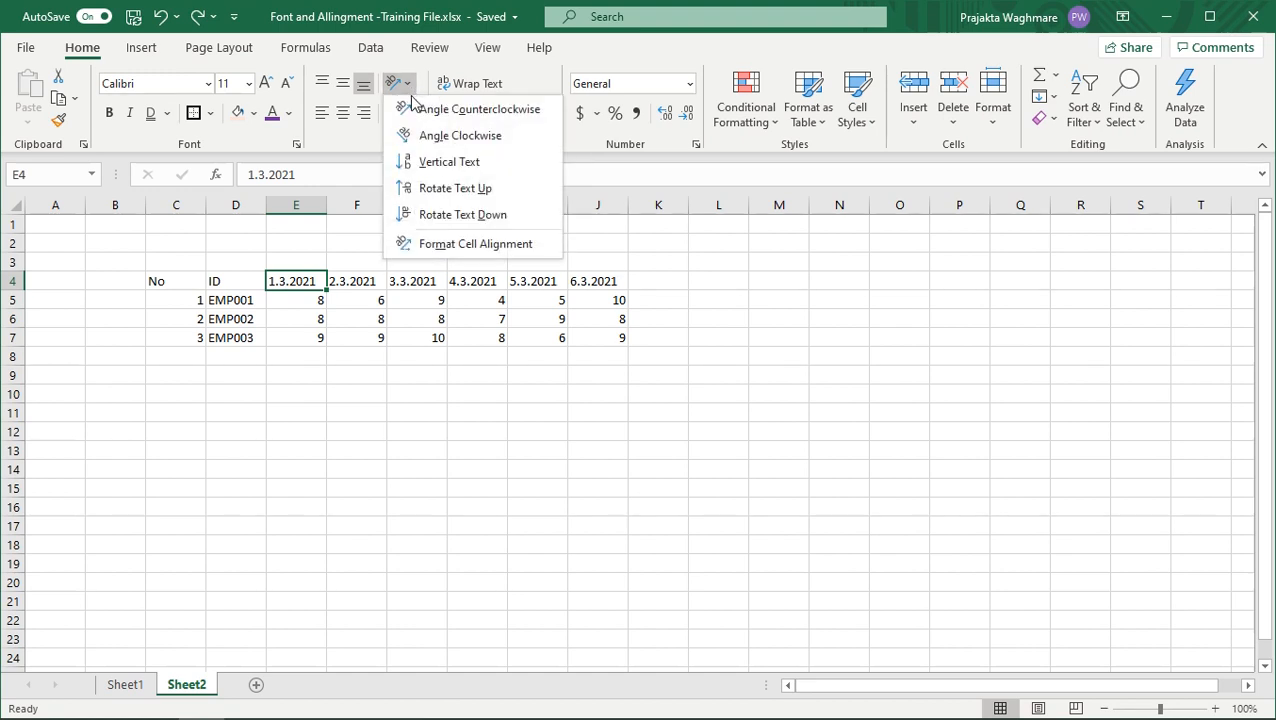
left_click(470, 110)
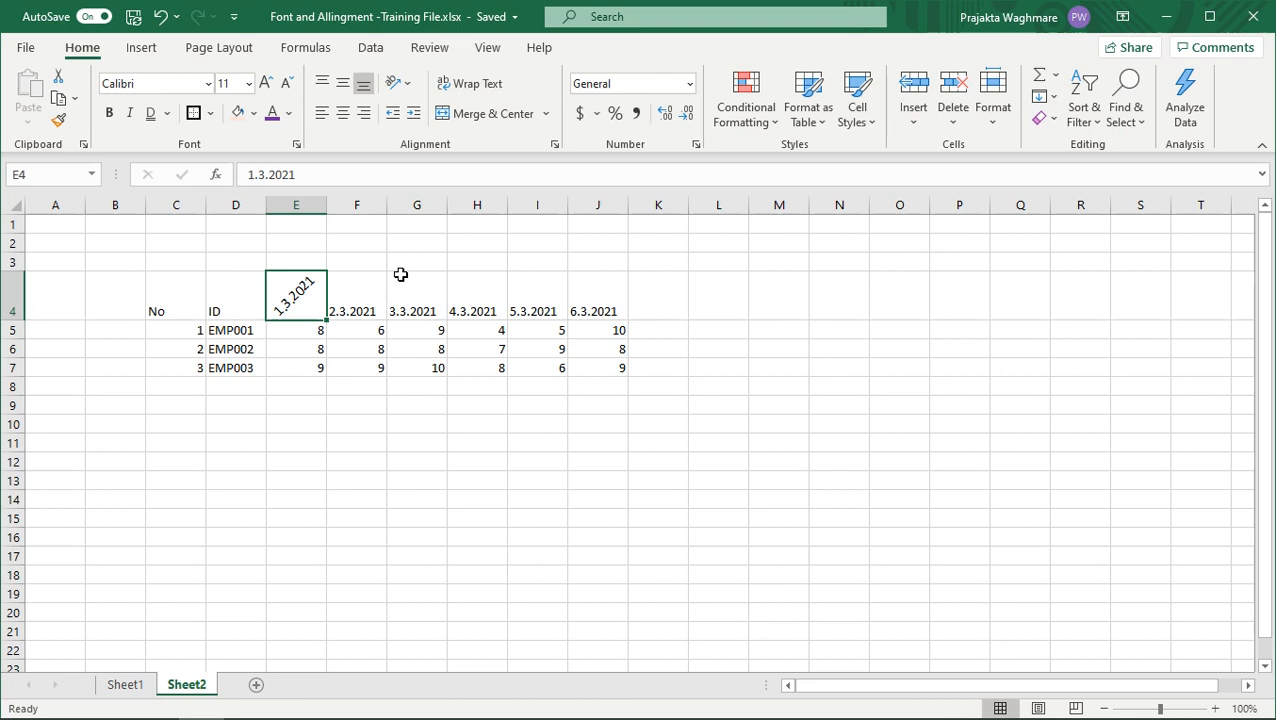
key("Right")
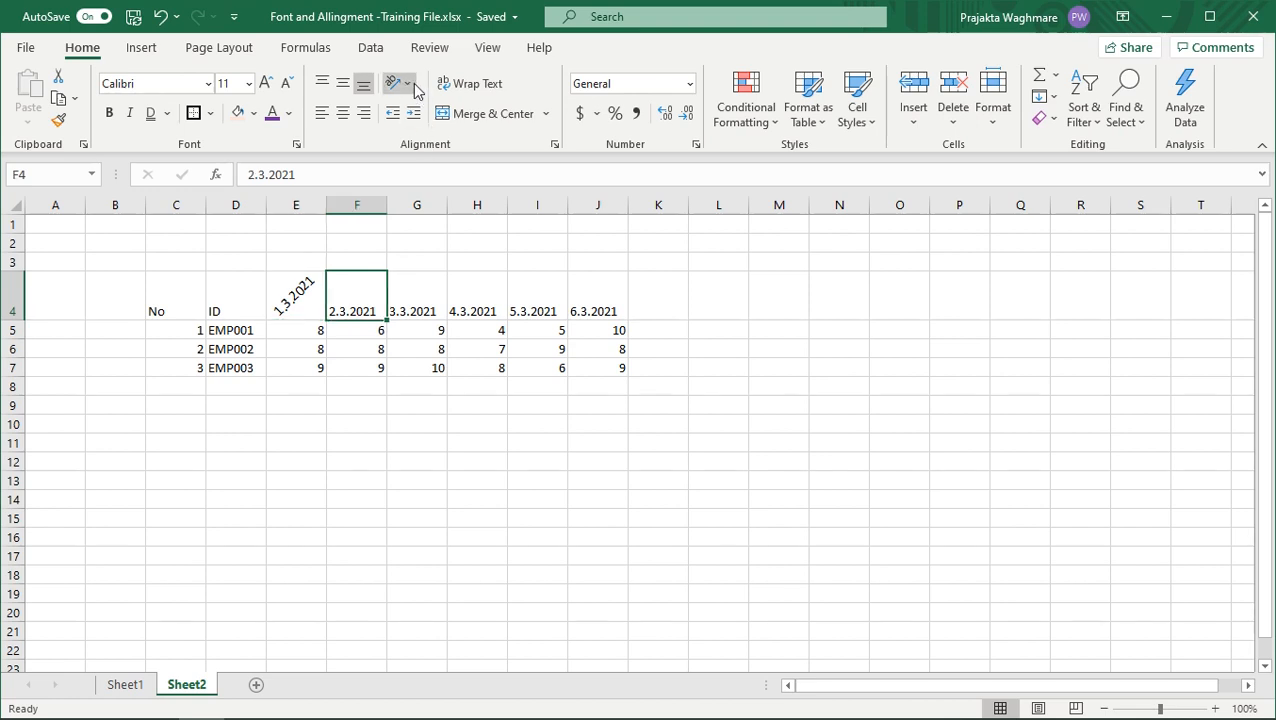
left_click(398, 83)
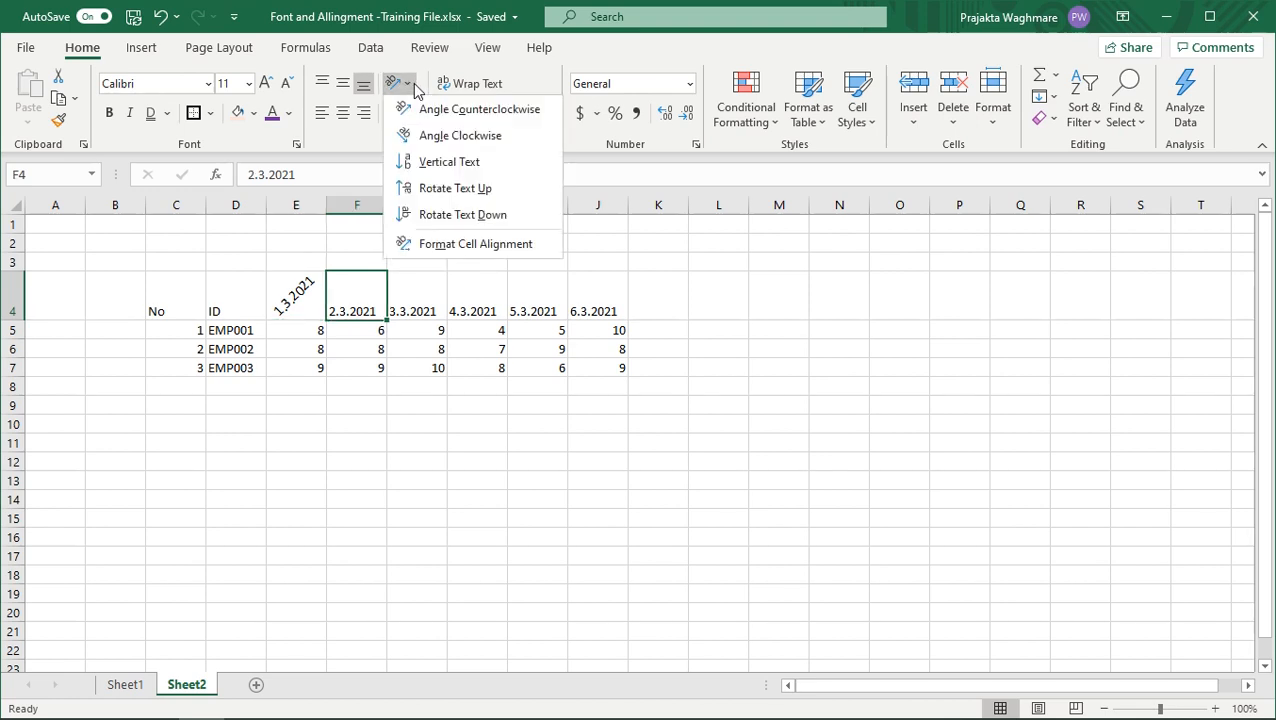
left_click(447, 141)
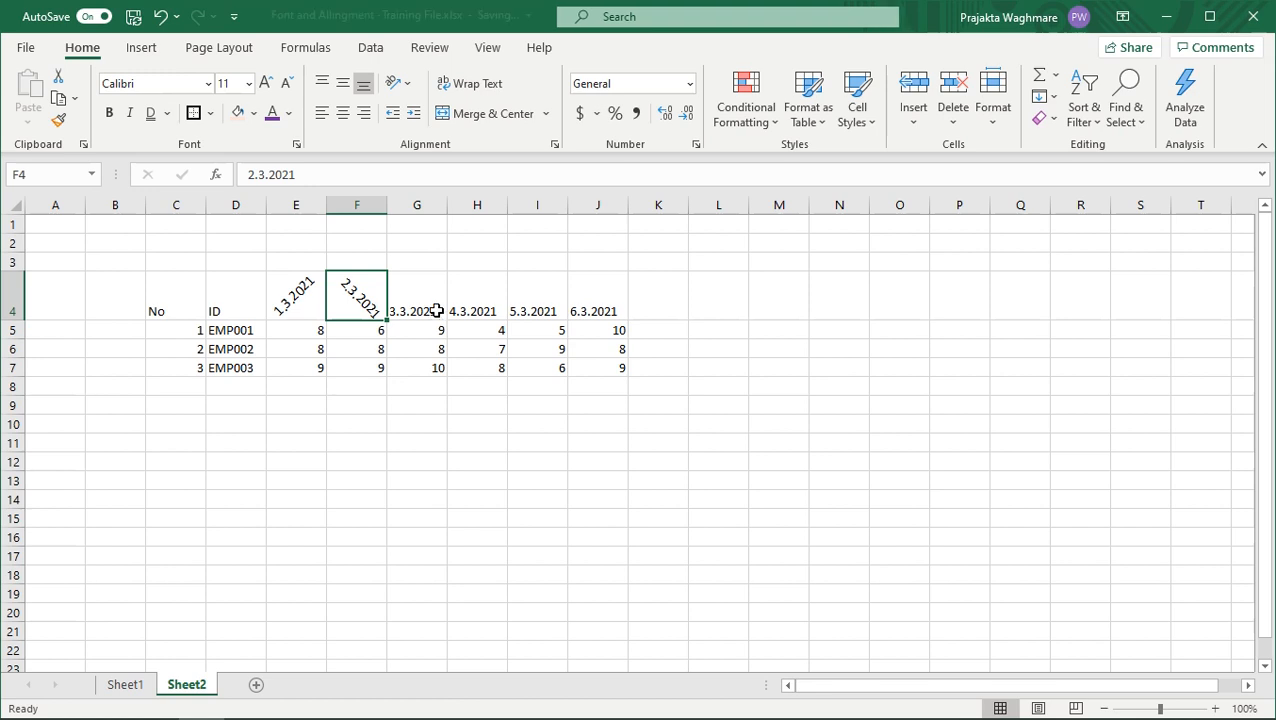
Set the 3.3.2021 header in G4 to vertical text orientation
left_click(434, 309)
left_click(407, 86)
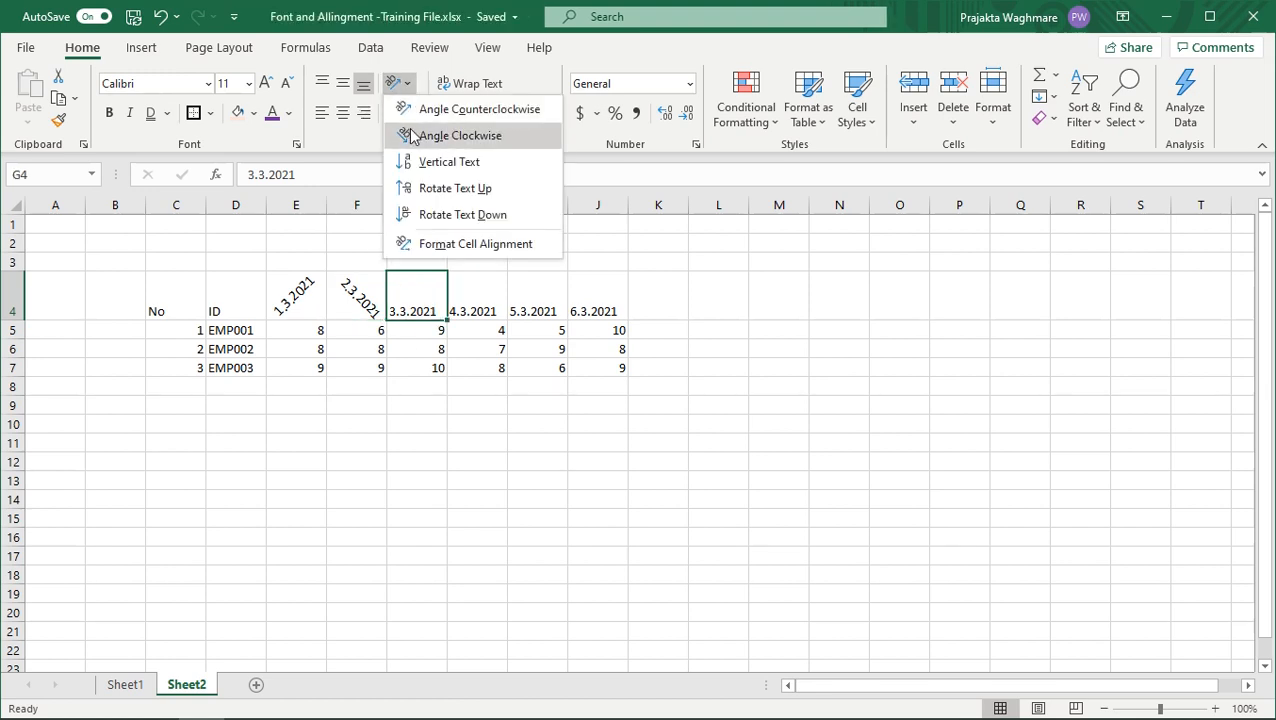
left_click(450, 166)
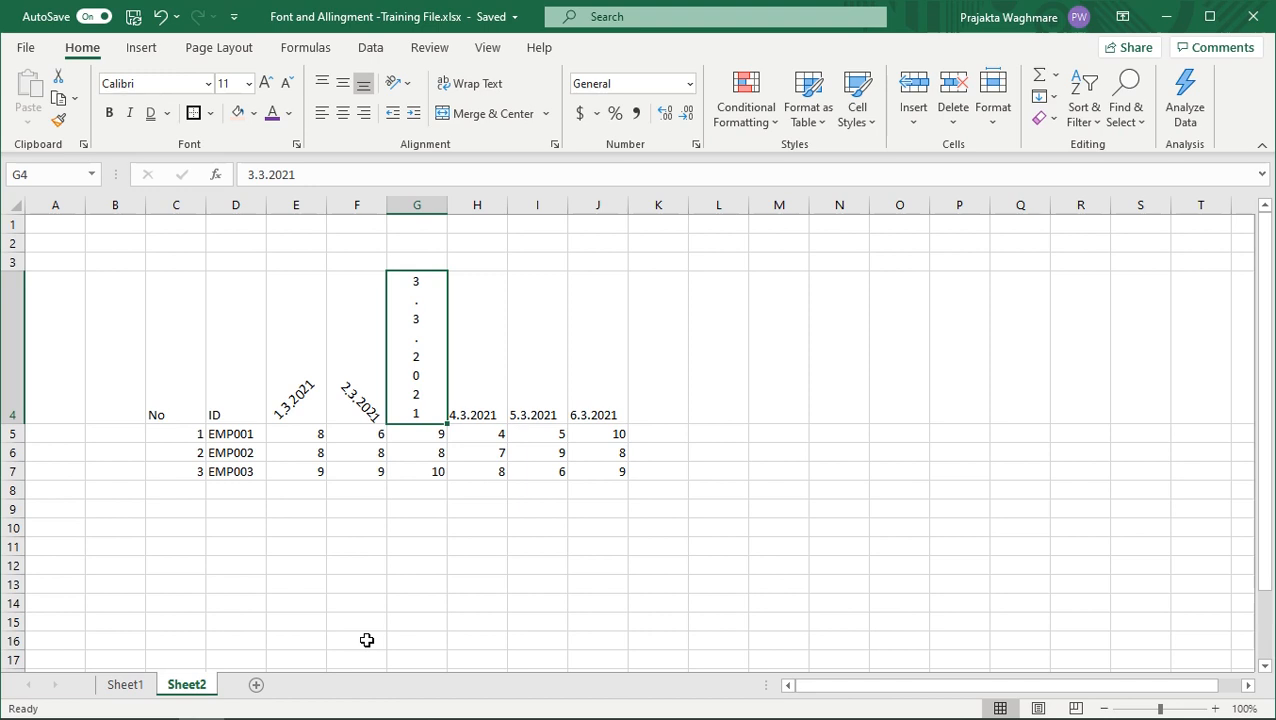
Rotate the text of the 4.3.2021 header in H4 up
key("Right")
left_click(398, 83)
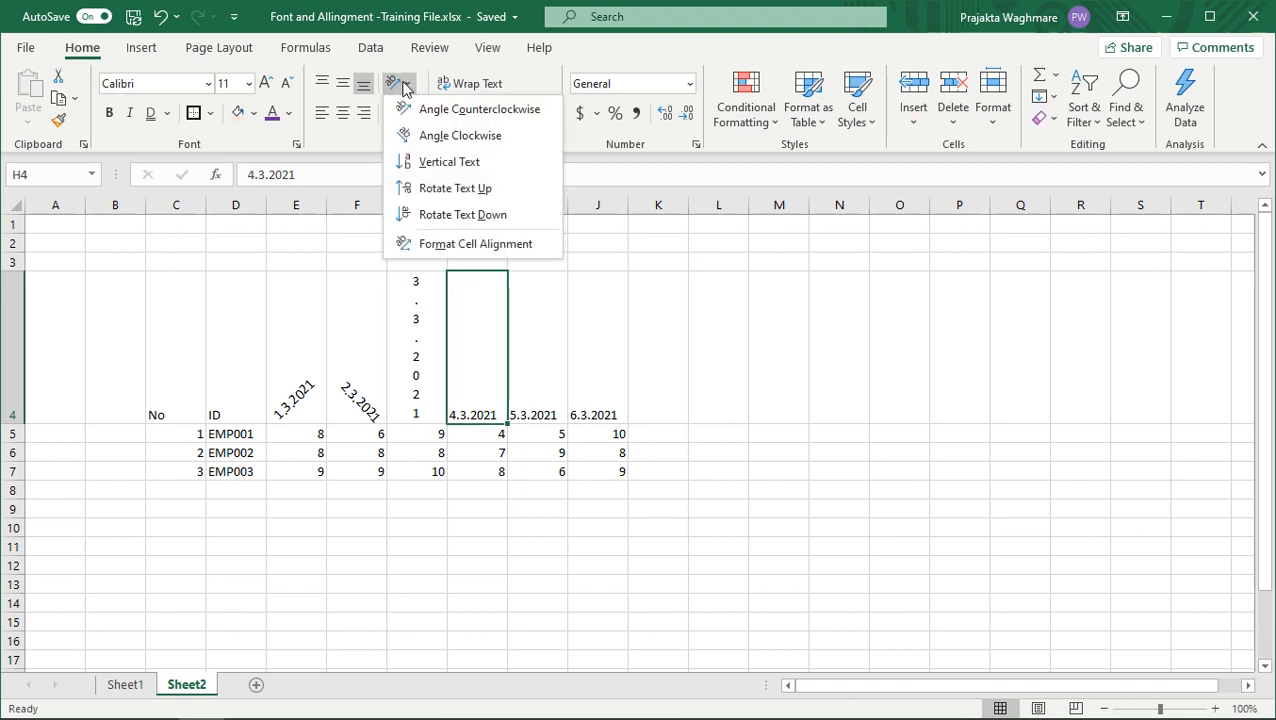
left_click(430, 190)
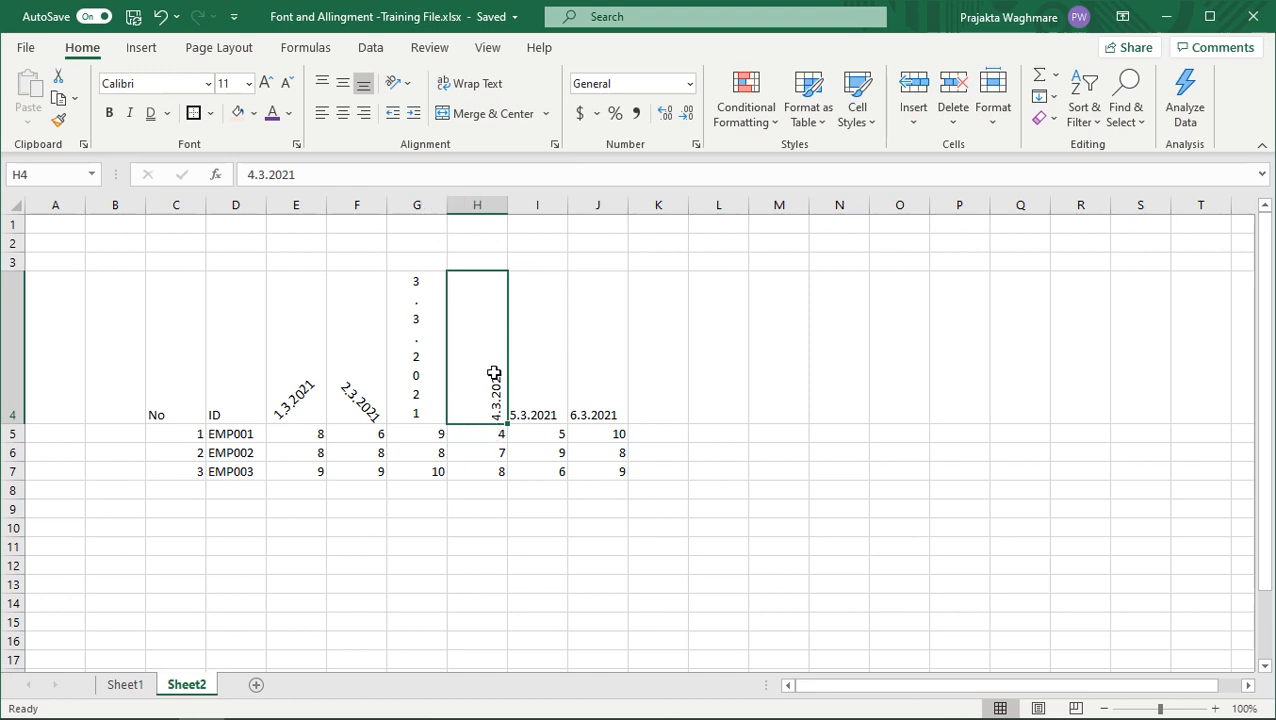
left_click(475, 200)
Rotate the text of the 5.3.2021 header in I4 down
left_click(543, 380)
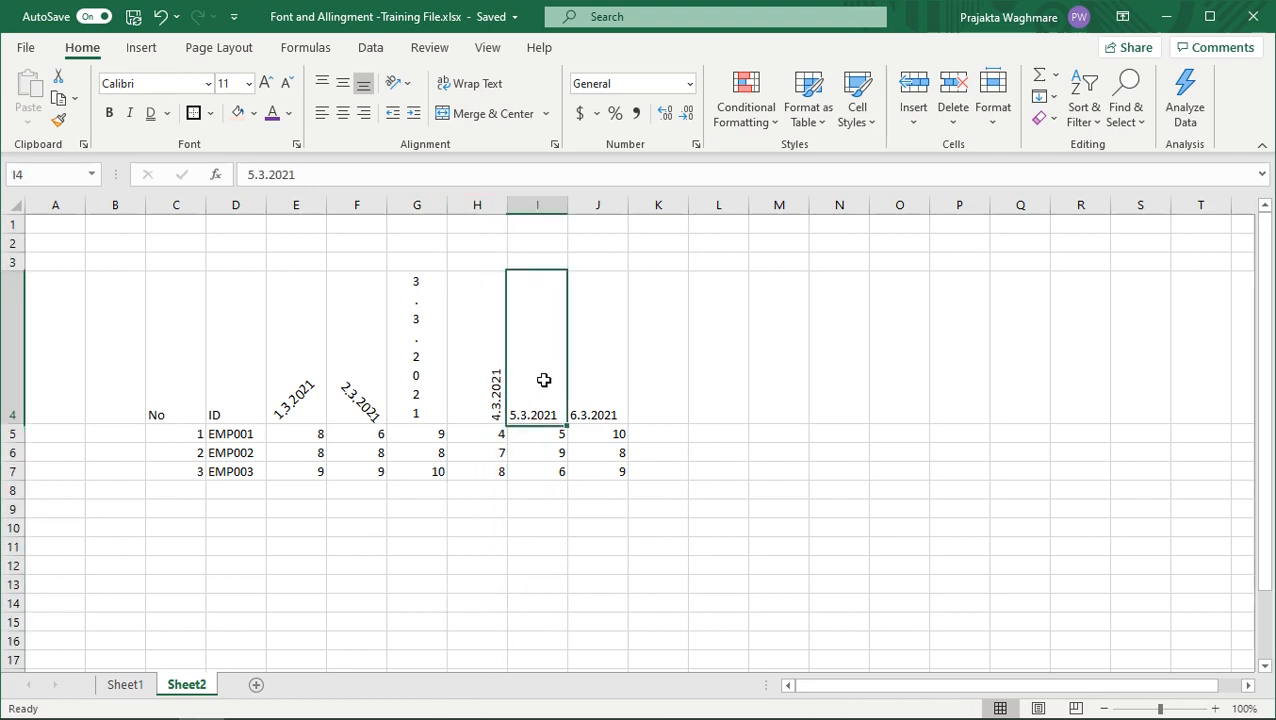
left_click(406, 86)
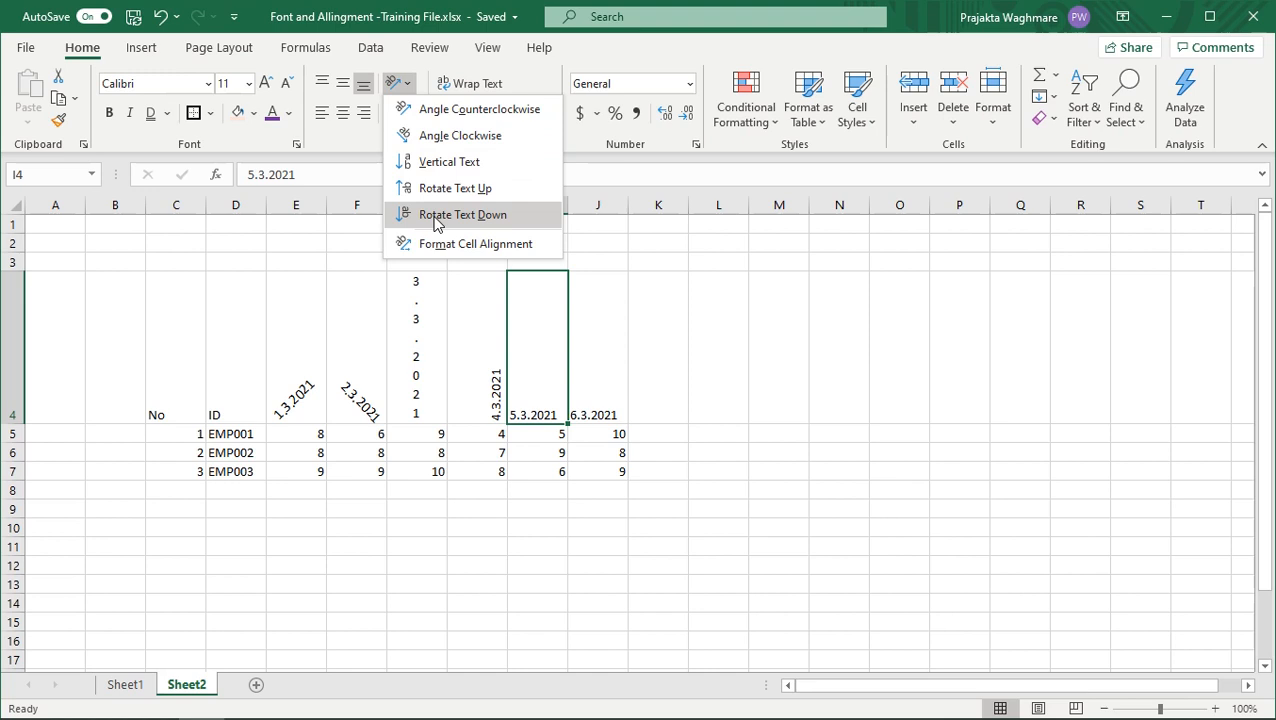
left_click(436, 218)
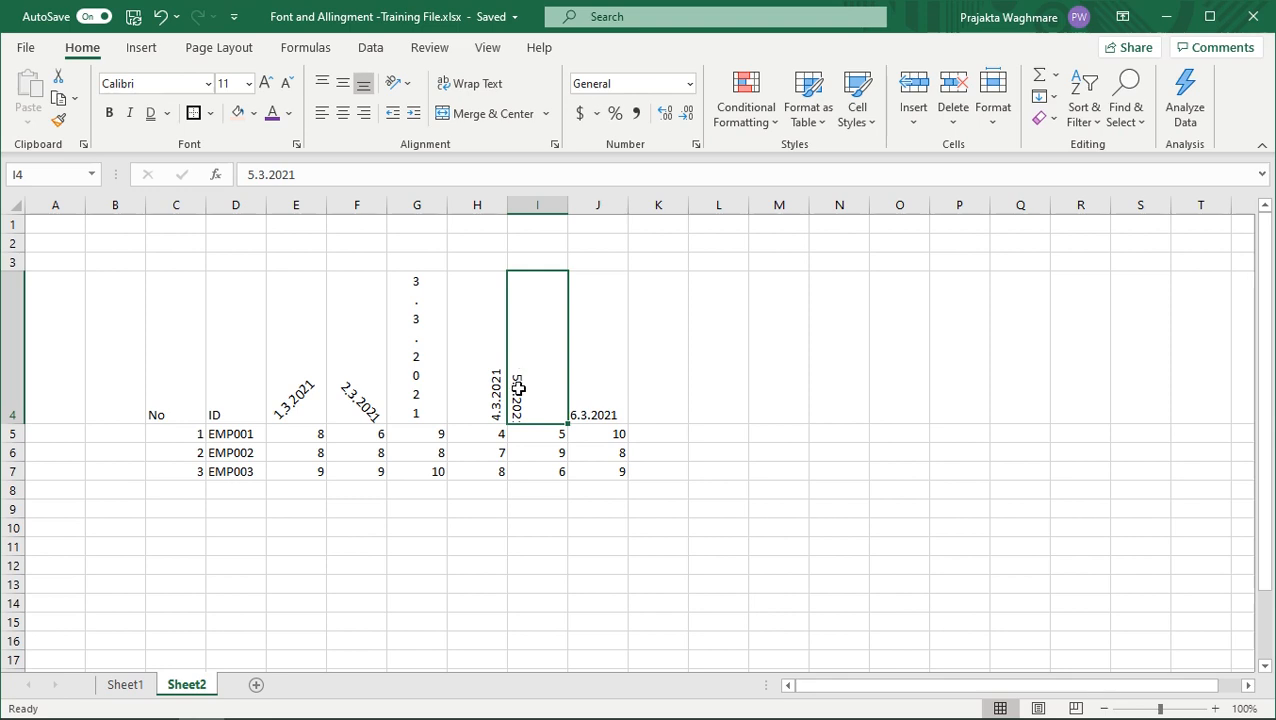
left_click(538, 488)
In the cell alignment settings for the 6.3.2021 header in J4, set horizontal alignment to Left (Indent) with an indent of 3
left_click(600, 386)
left_click(396, 83)
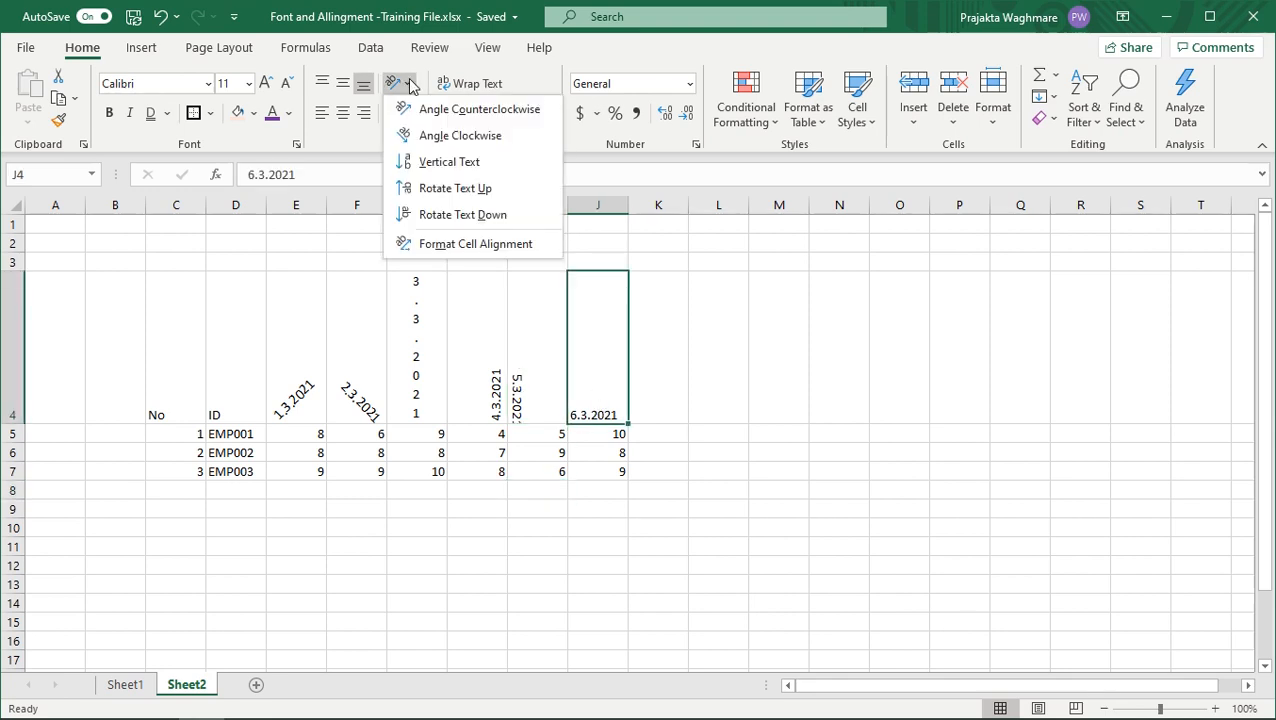
left_click(440, 246)
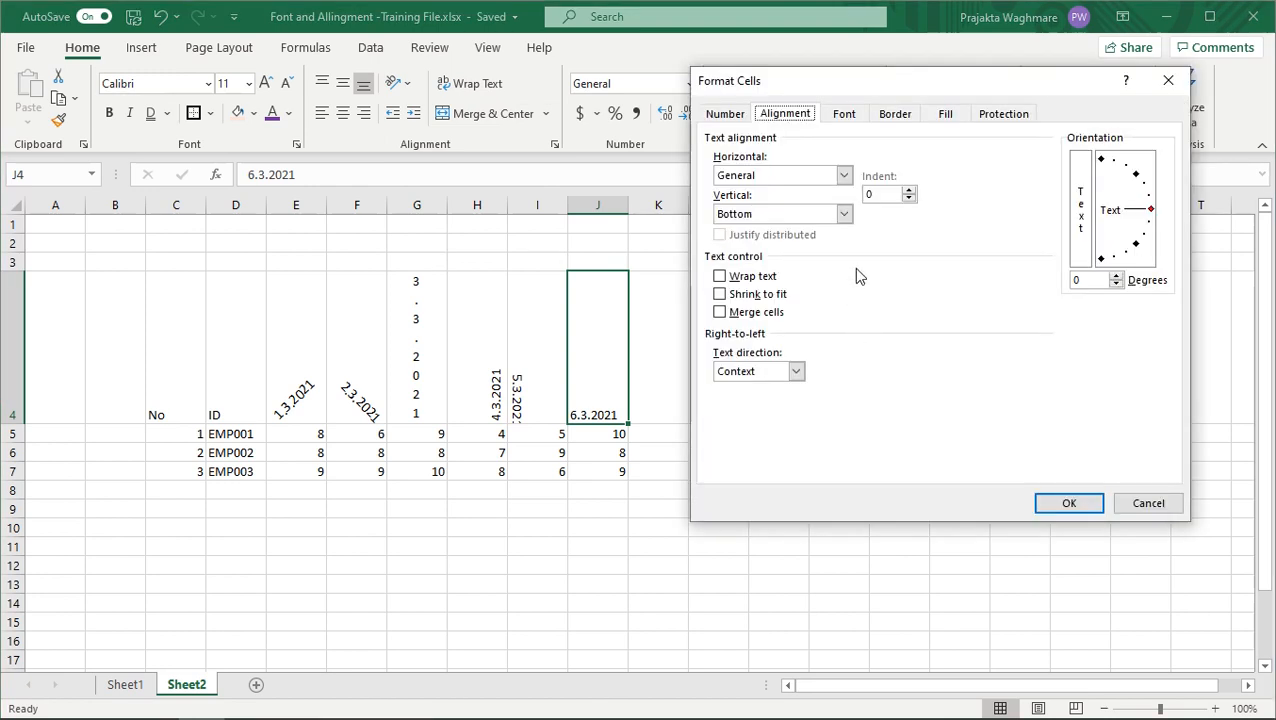
left_click(845, 176)
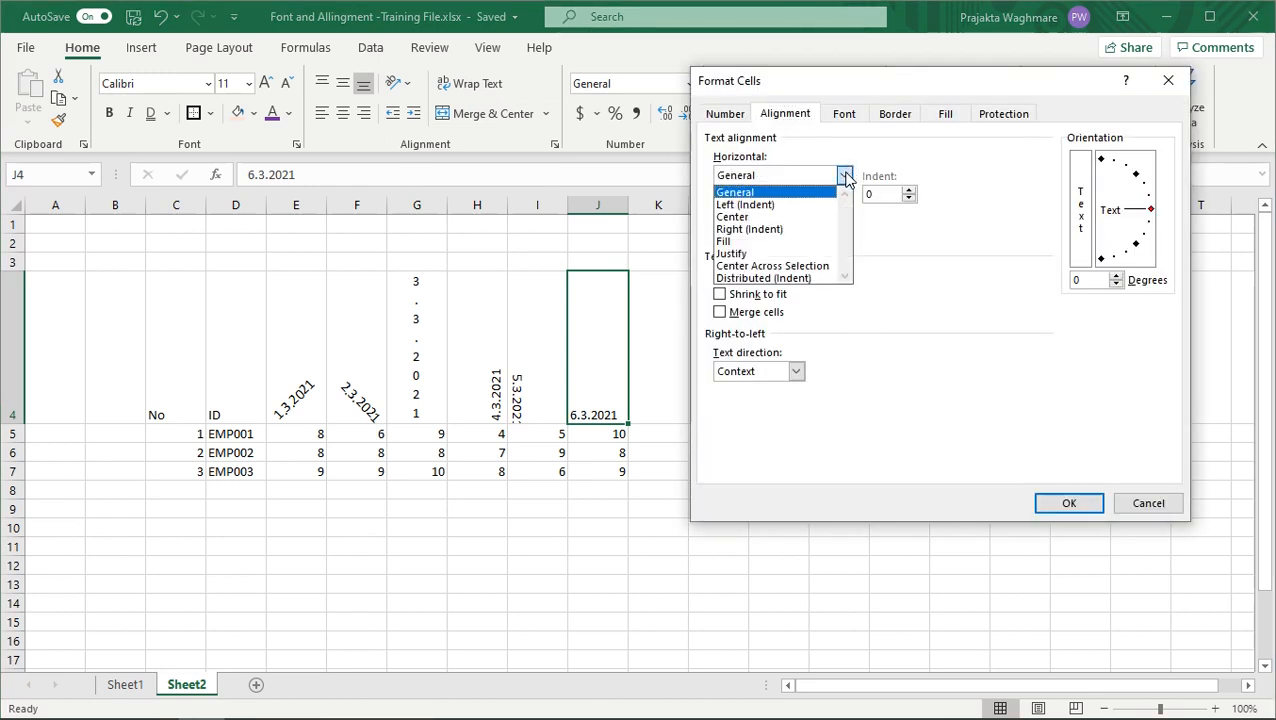
left_click(808, 205)
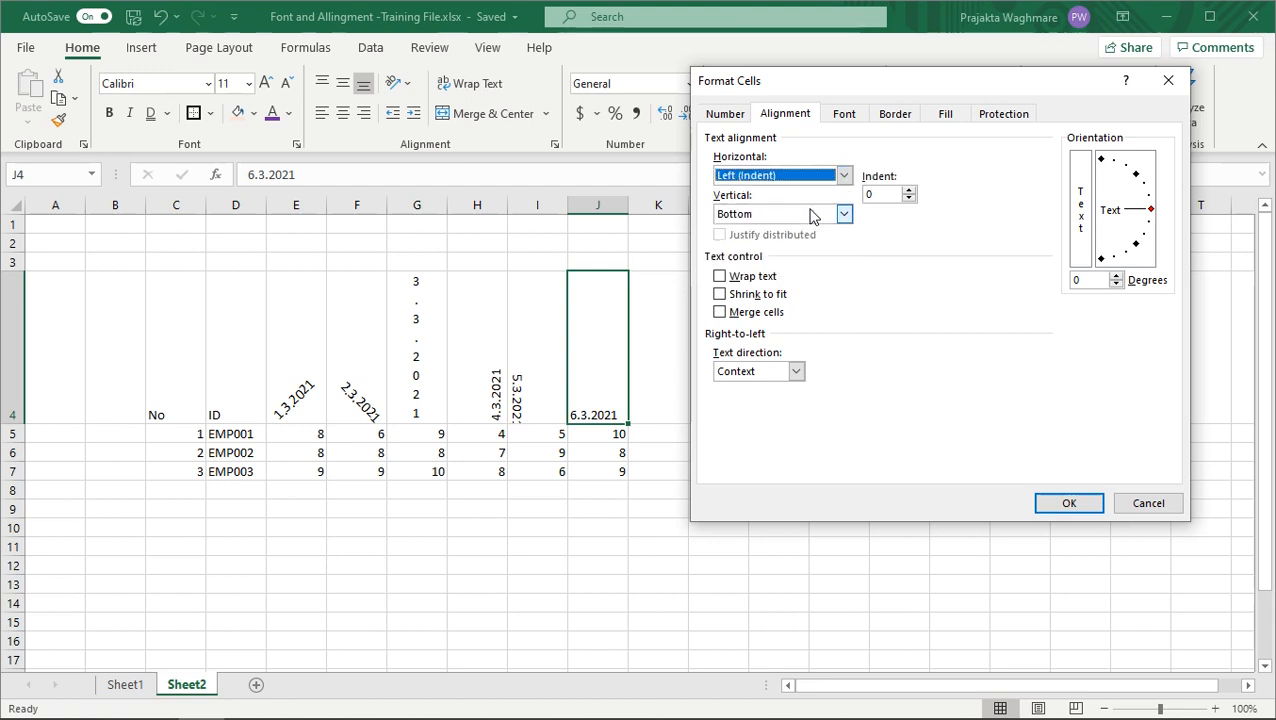
left_click(880, 195)
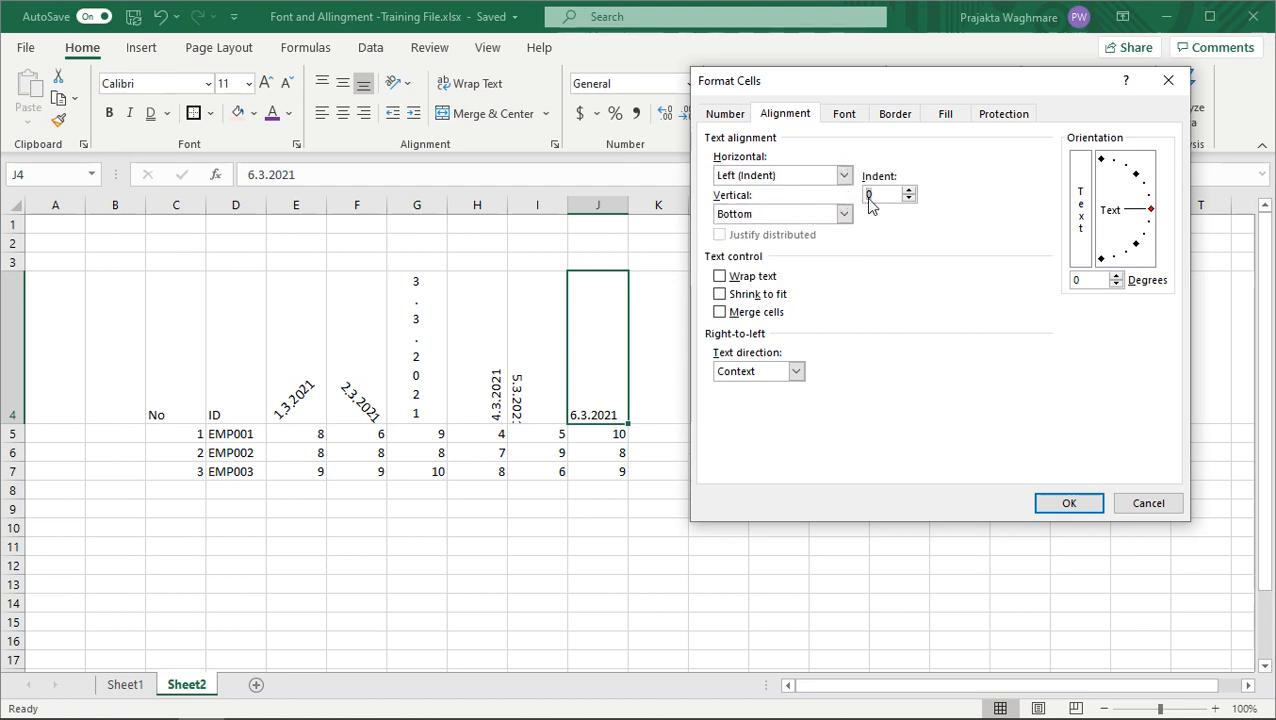
type("5")
Set J4's vertical alignment to Center and its text direction to Left-to-Right, and apply the alignment settings
left_click(843, 214)
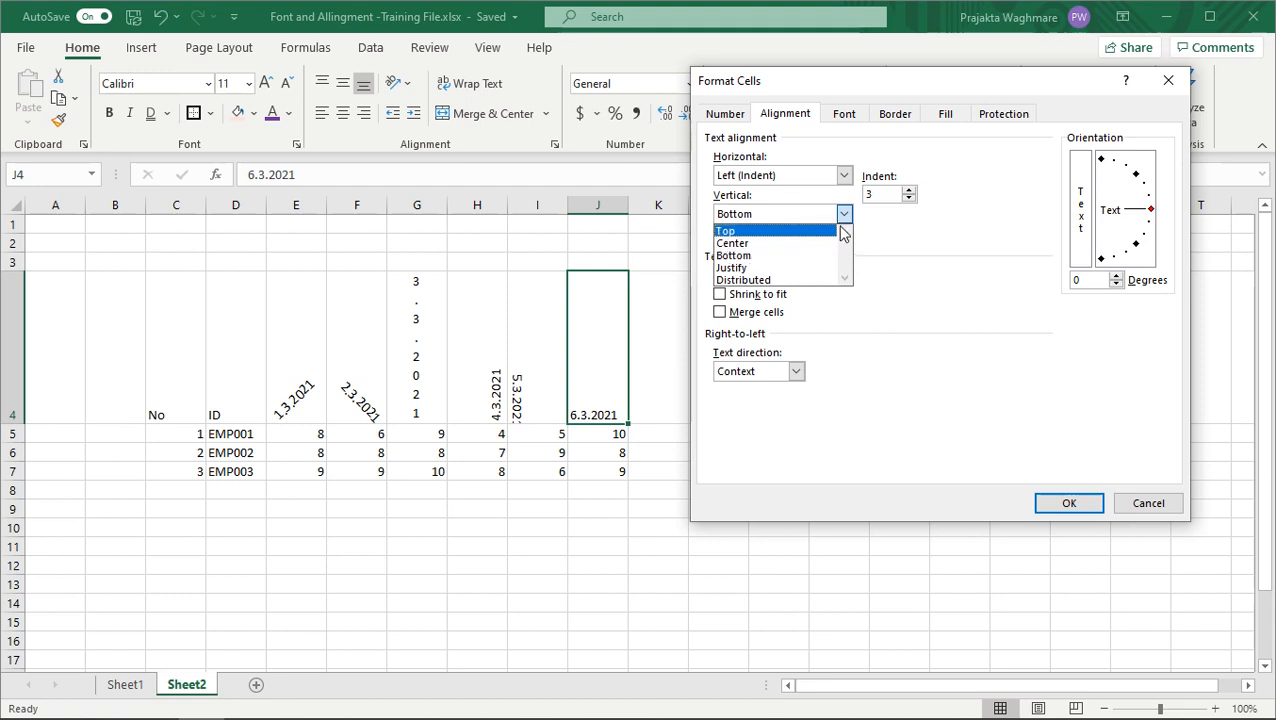
left_click(784, 243)
left_click(795, 372)
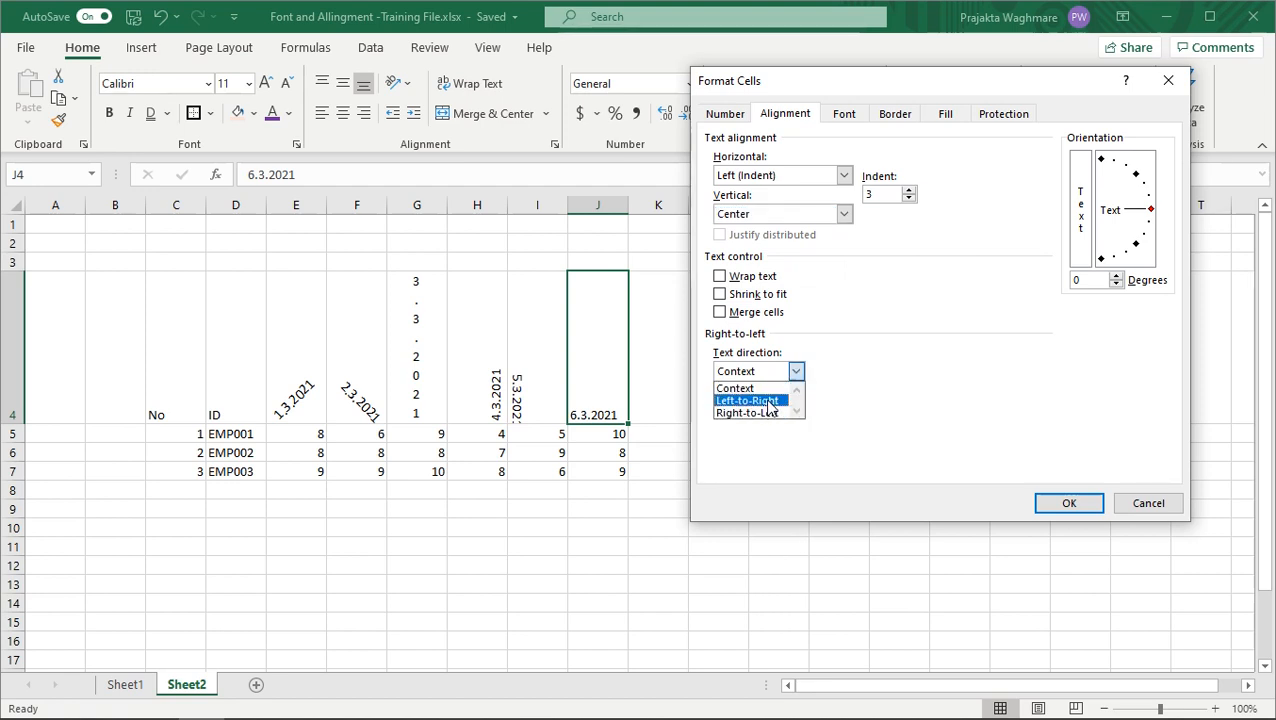
left_click(766, 401)
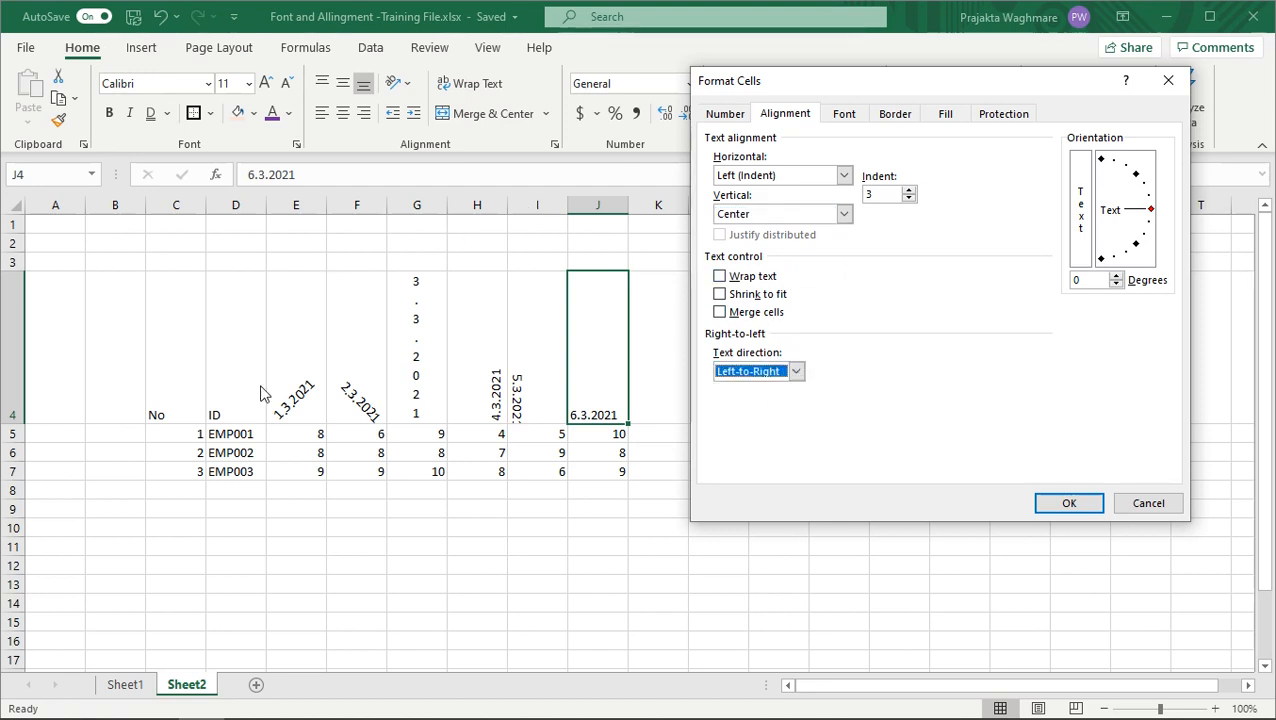
left_click(1066, 503)
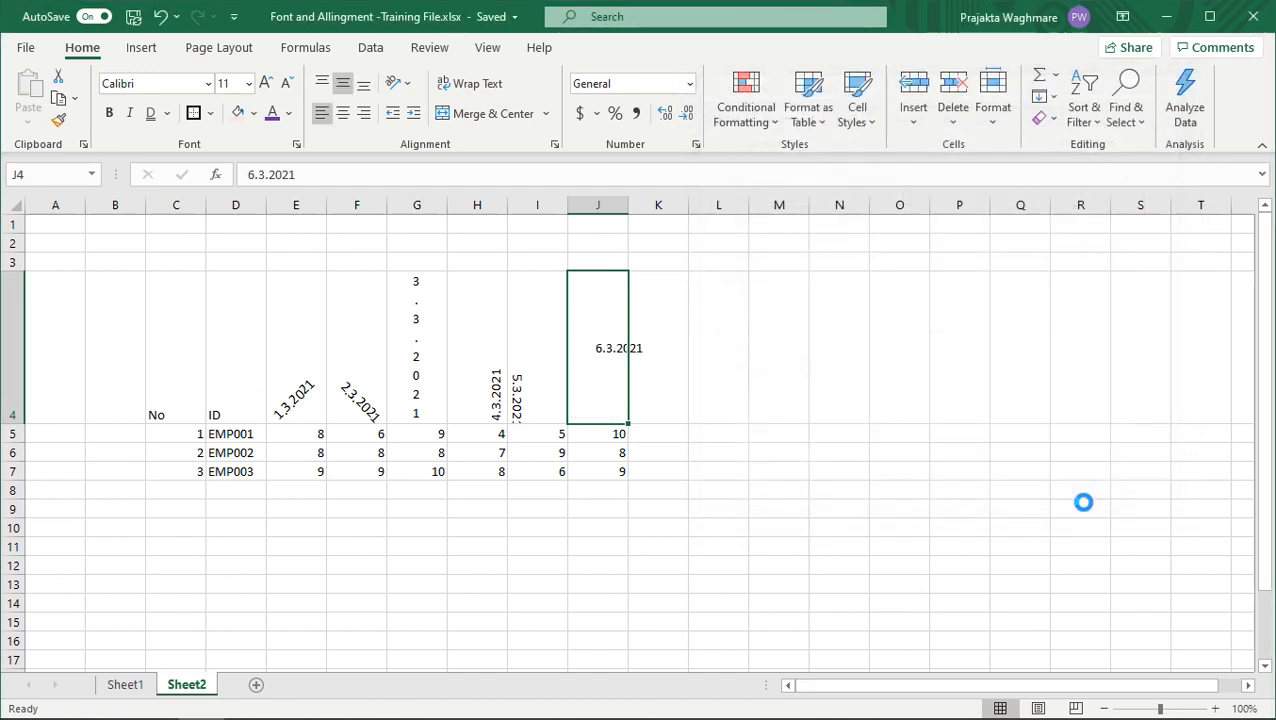